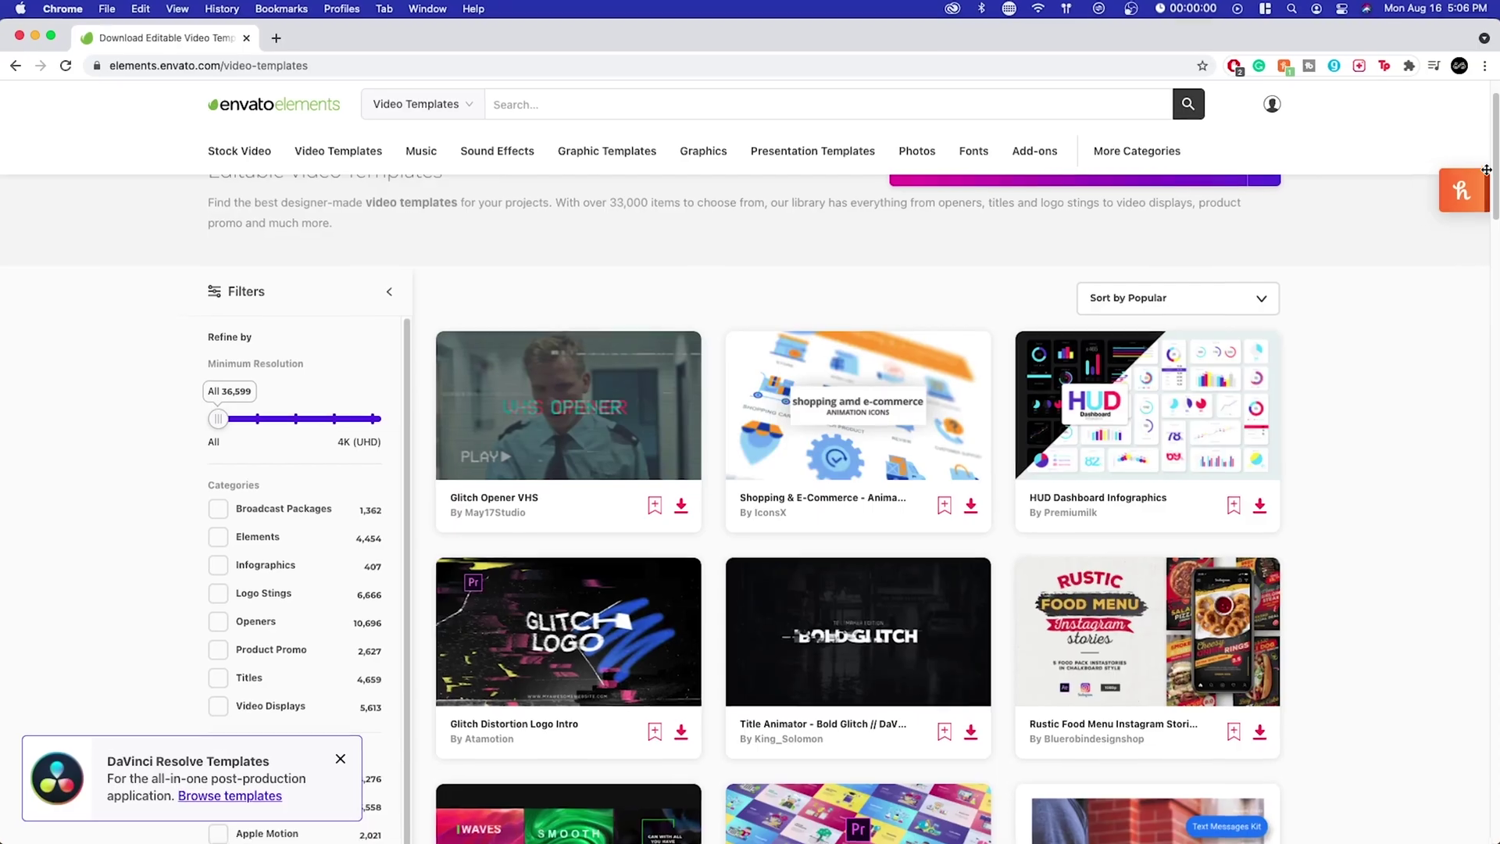
scroll(860, 508, "down", 2)
scroll(860, 508, "down", 3)
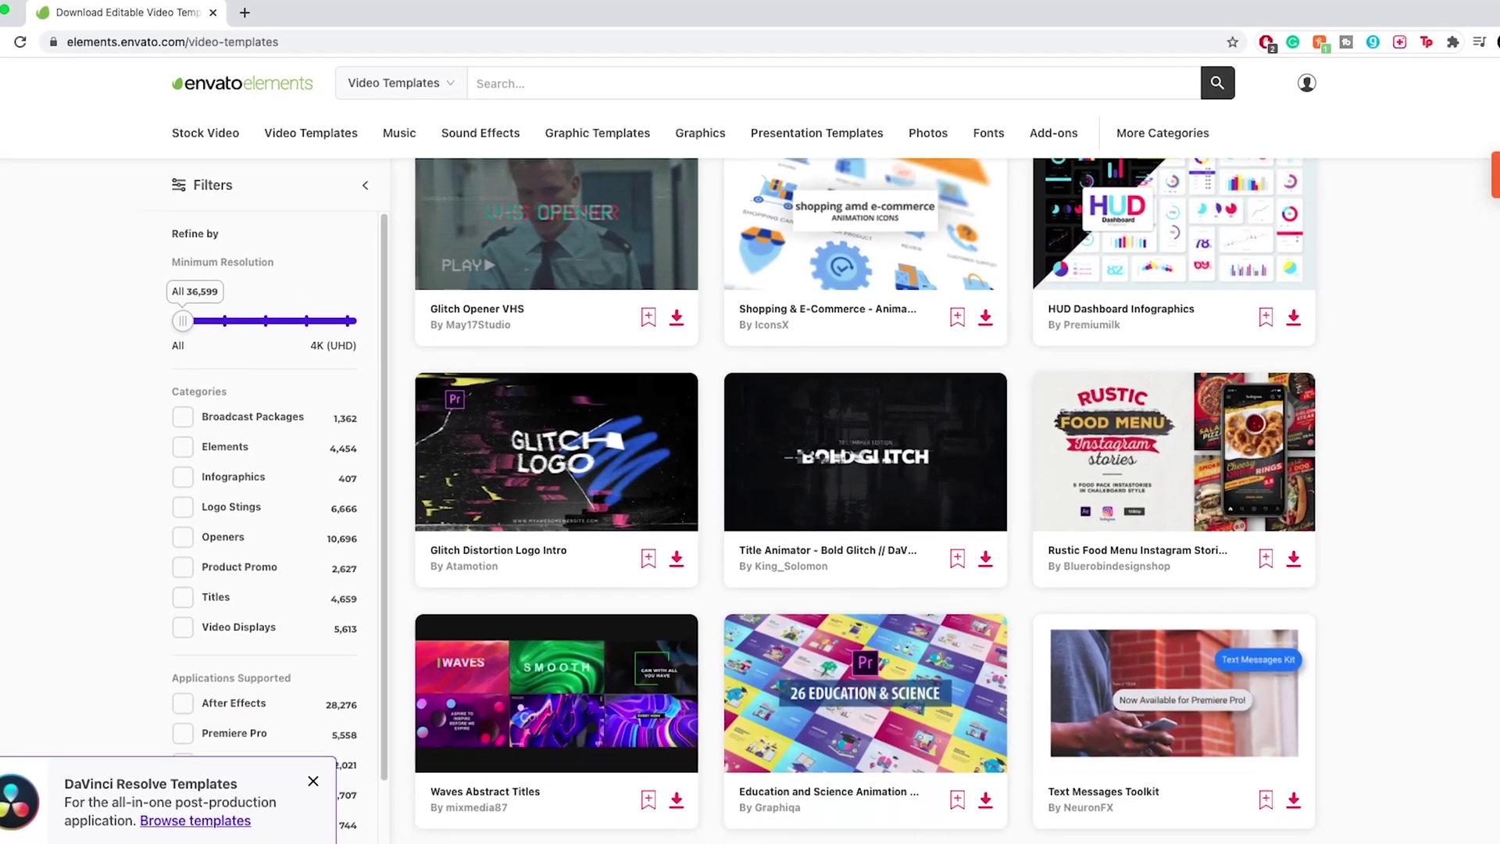
scroll(860, 508, "down", 3)
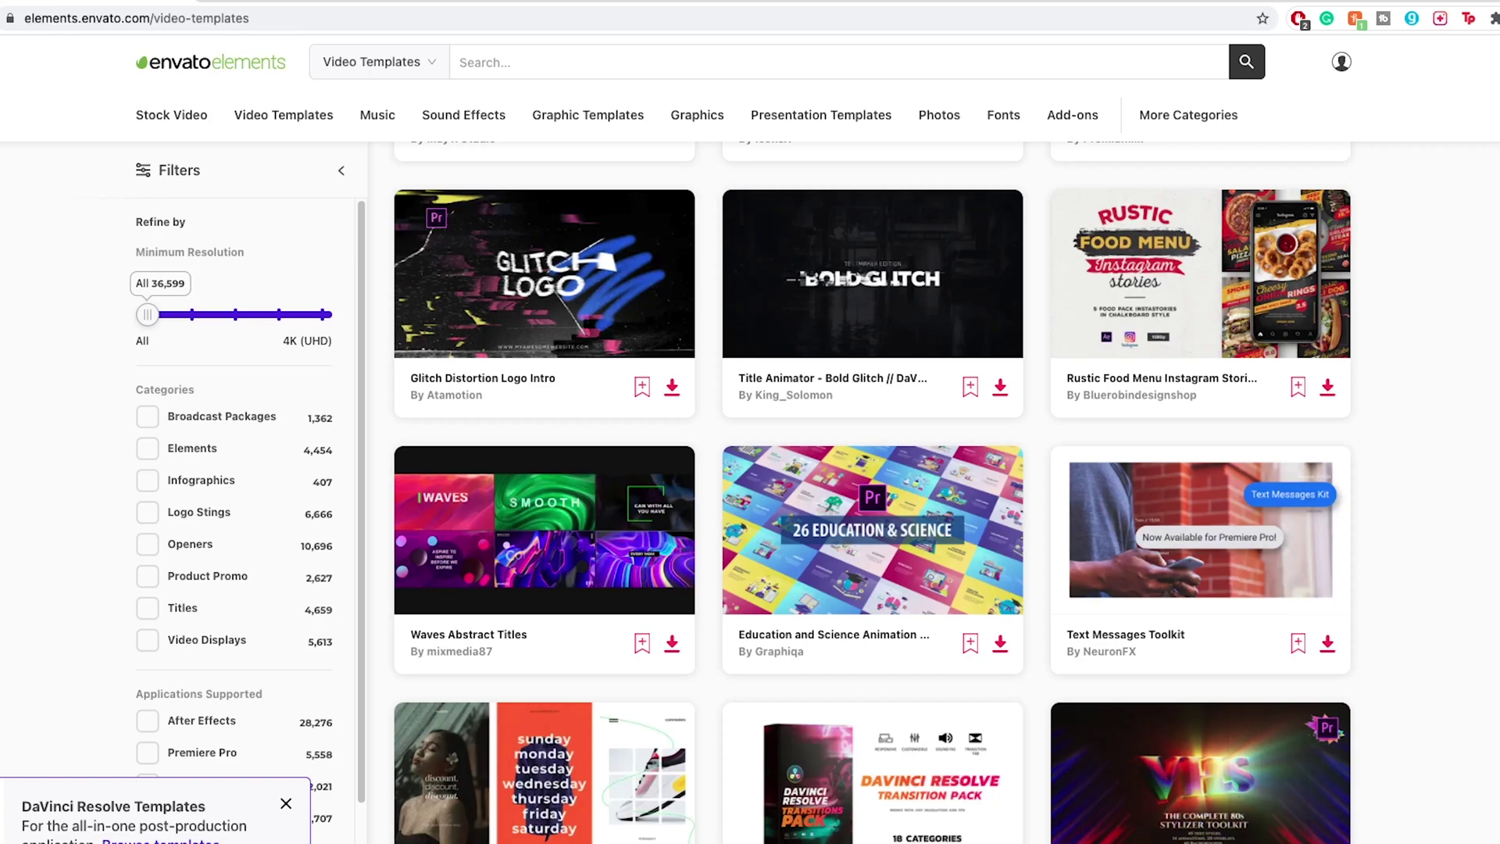
scroll(860, 508, "down", 3)
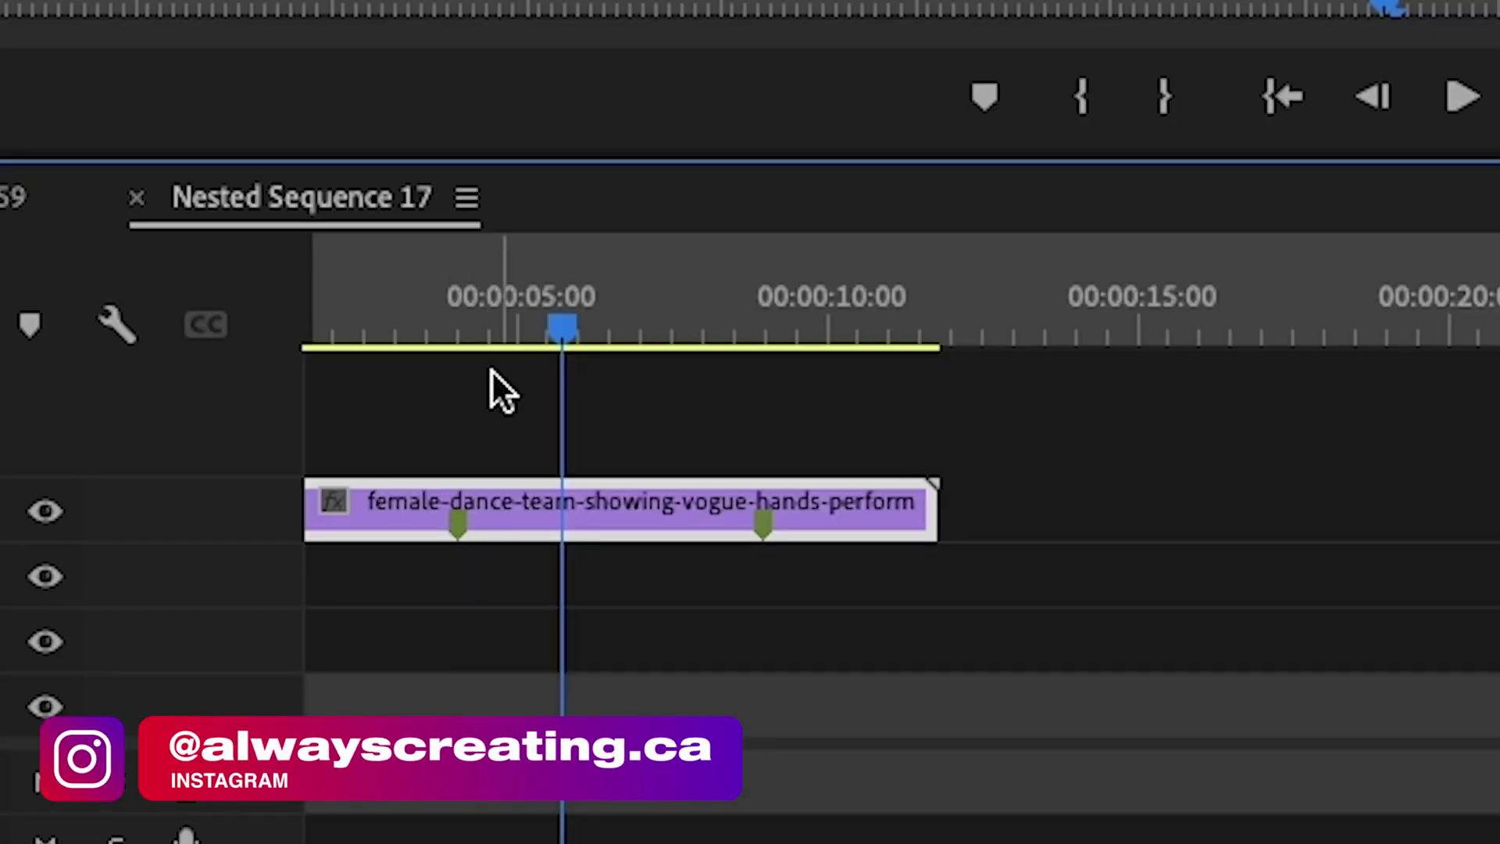
- Split the dance-team clip on V4 at its two green markers and remove the middle section, closing the gap
left_click(457, 283)
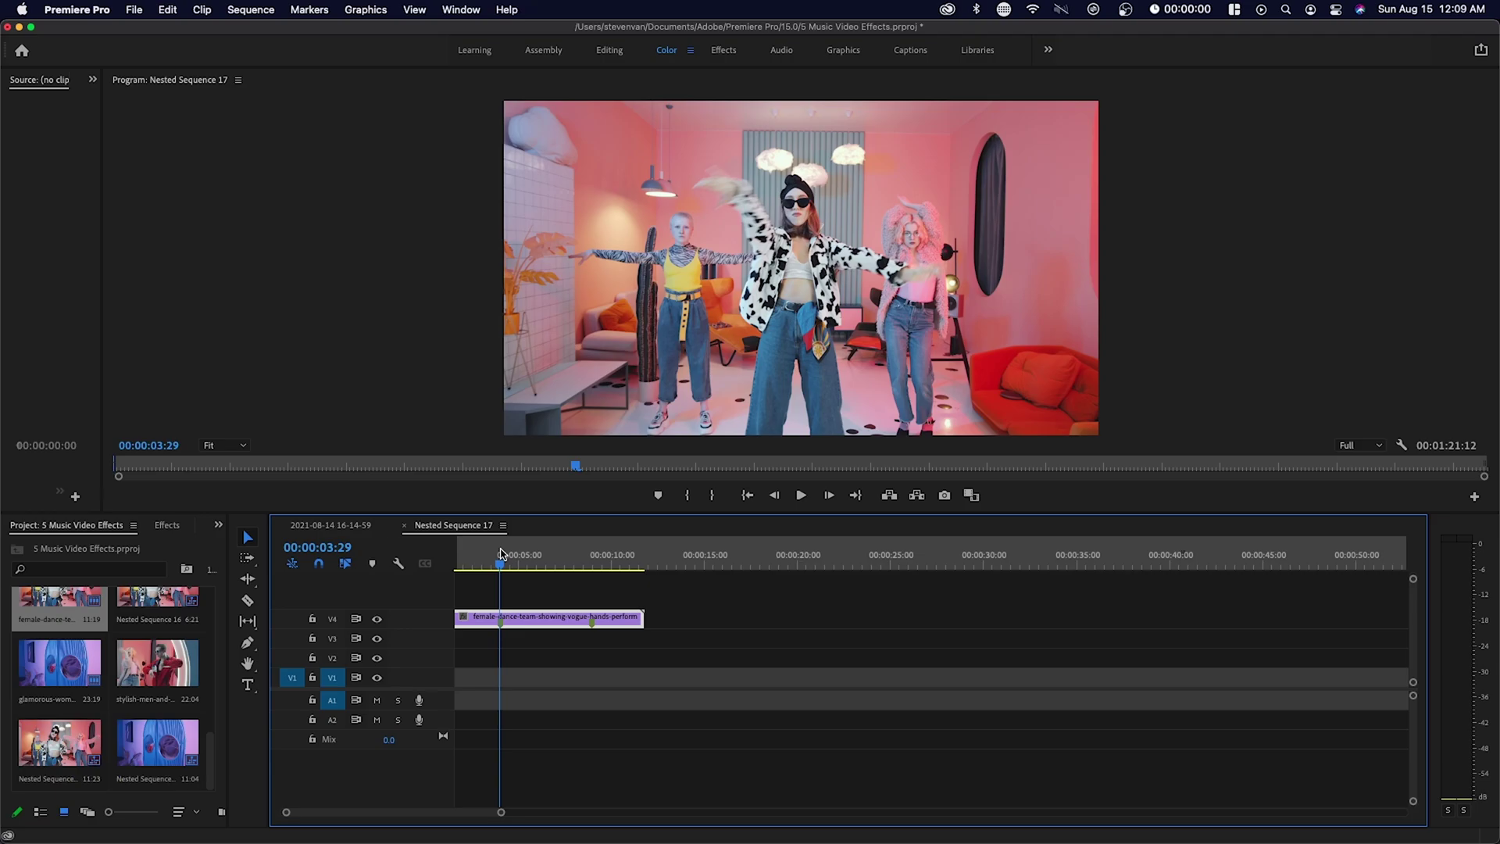
key("c")
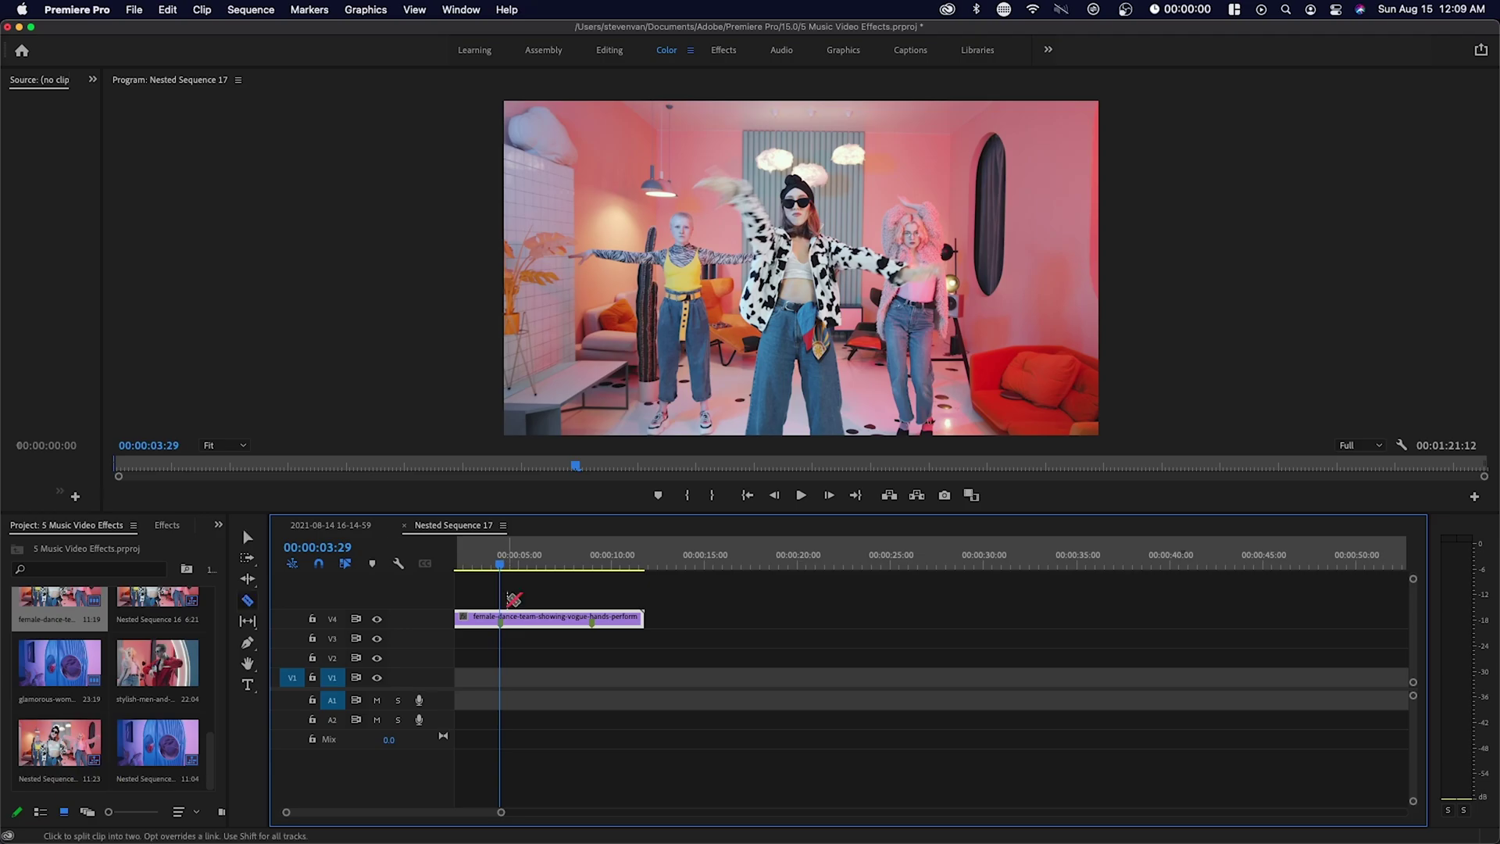
left_click(505, 614)
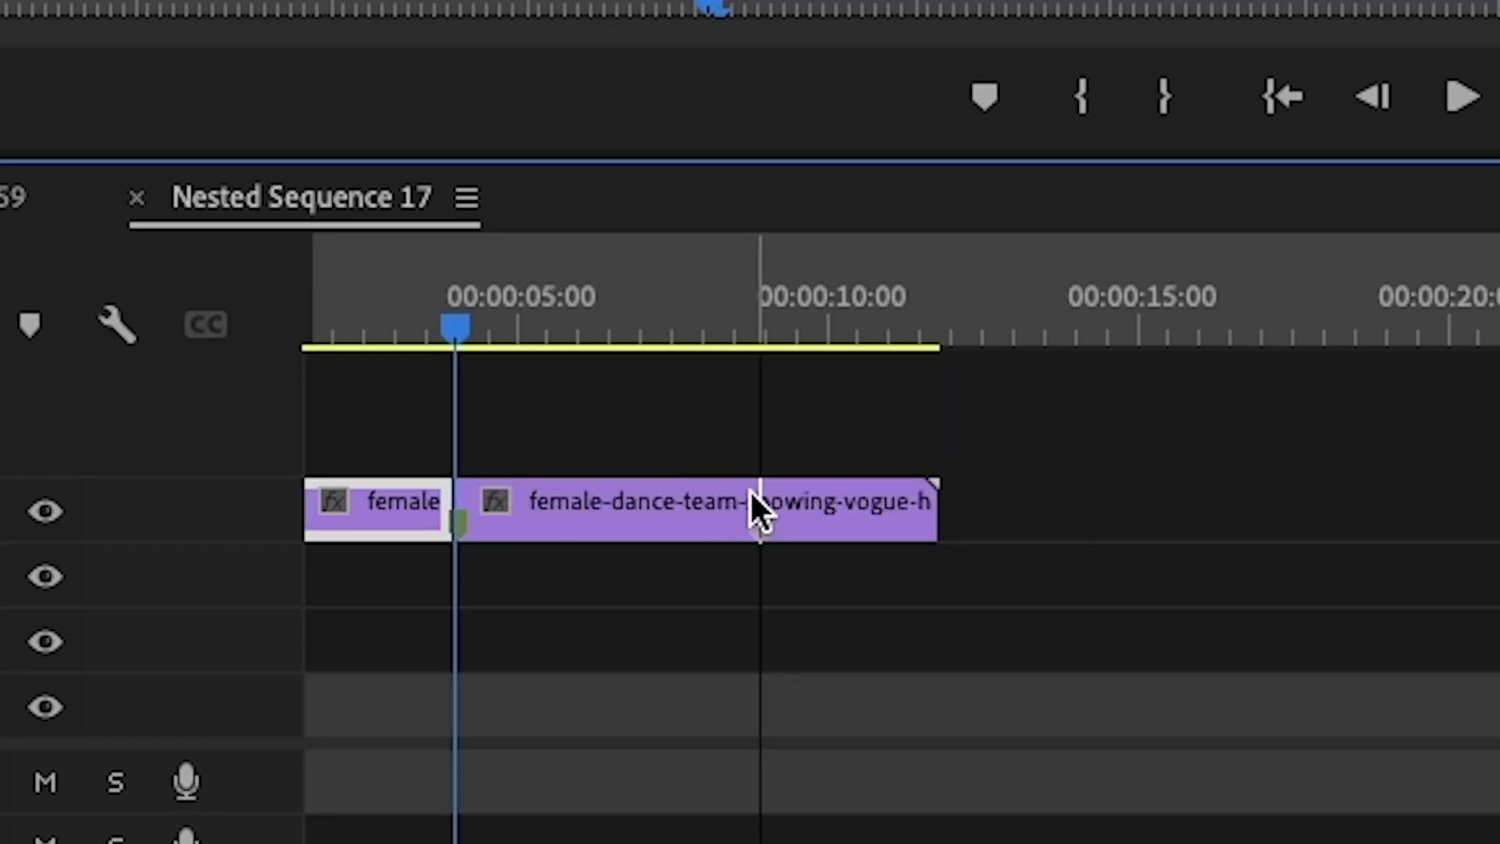
left_click(756, 506)
key("v")
left_click(661, 506)
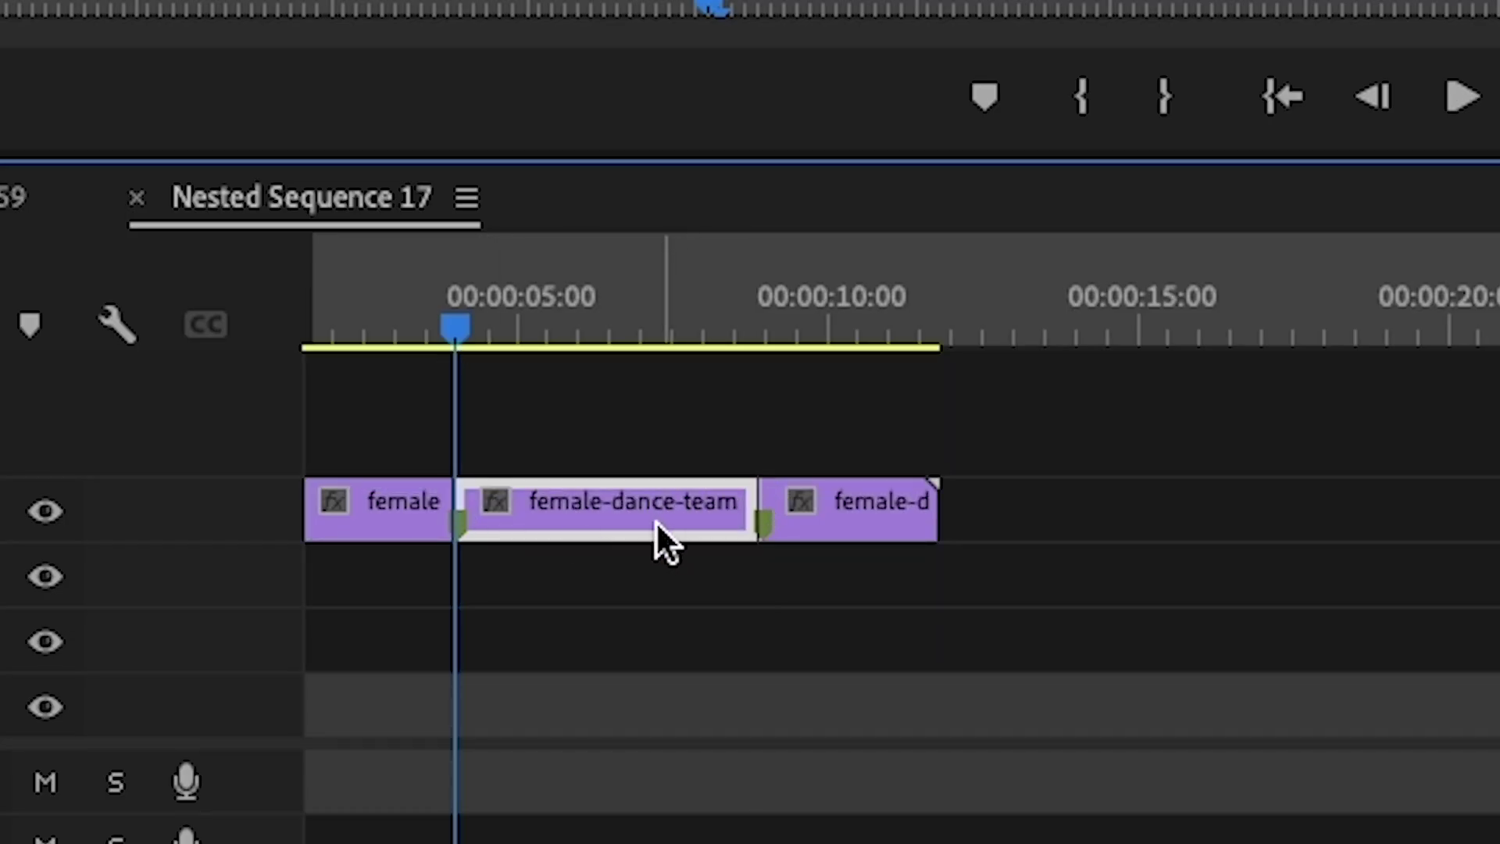
key("Delete")
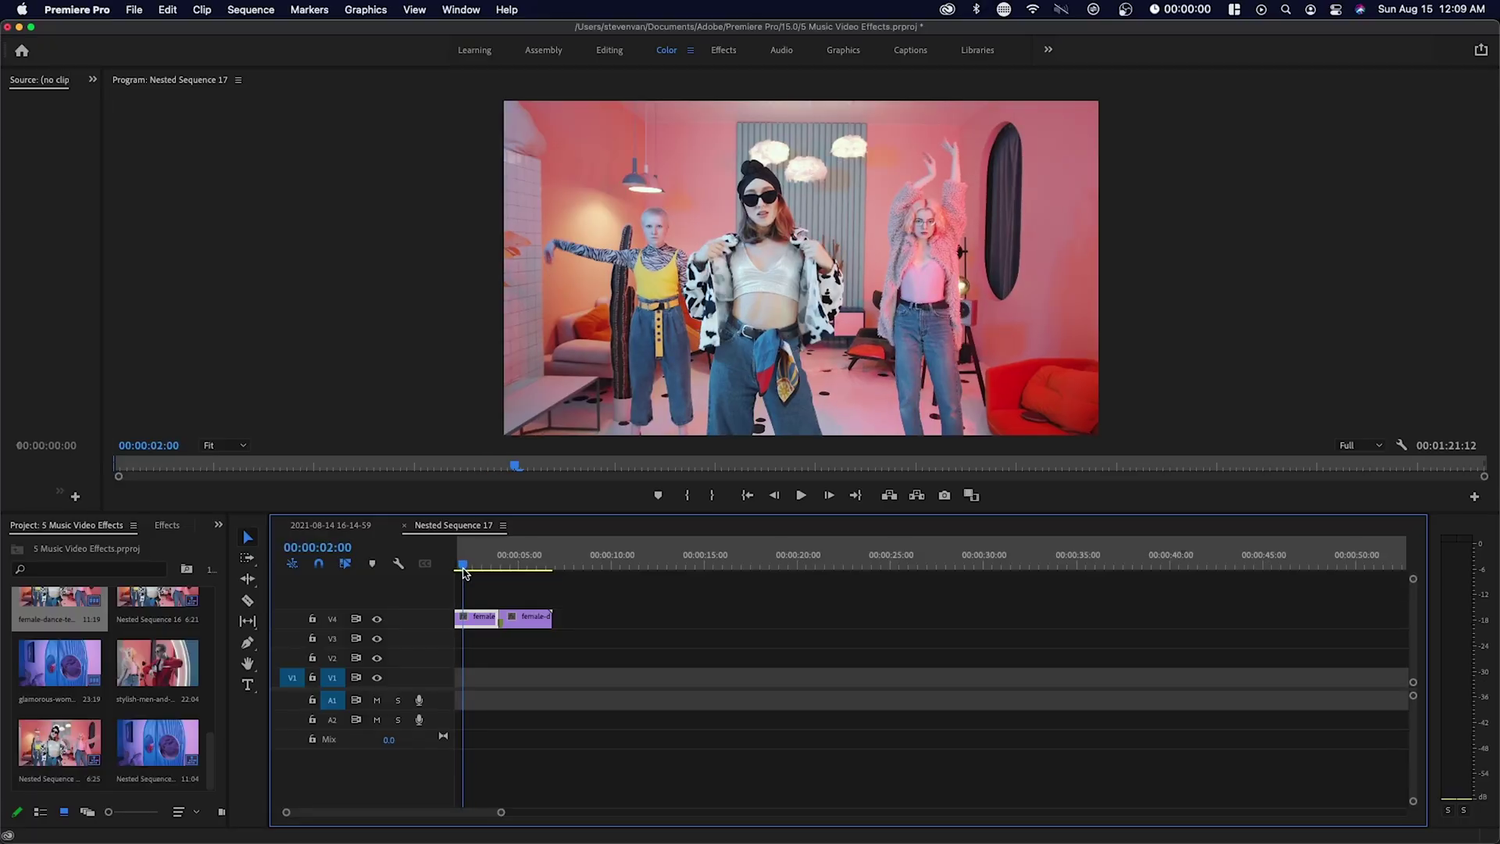
- Preview the jump between the two dance-team clips and park the playhead on their cut at 00:00:04:00
left_click_drag(465, 573, 512, 573)
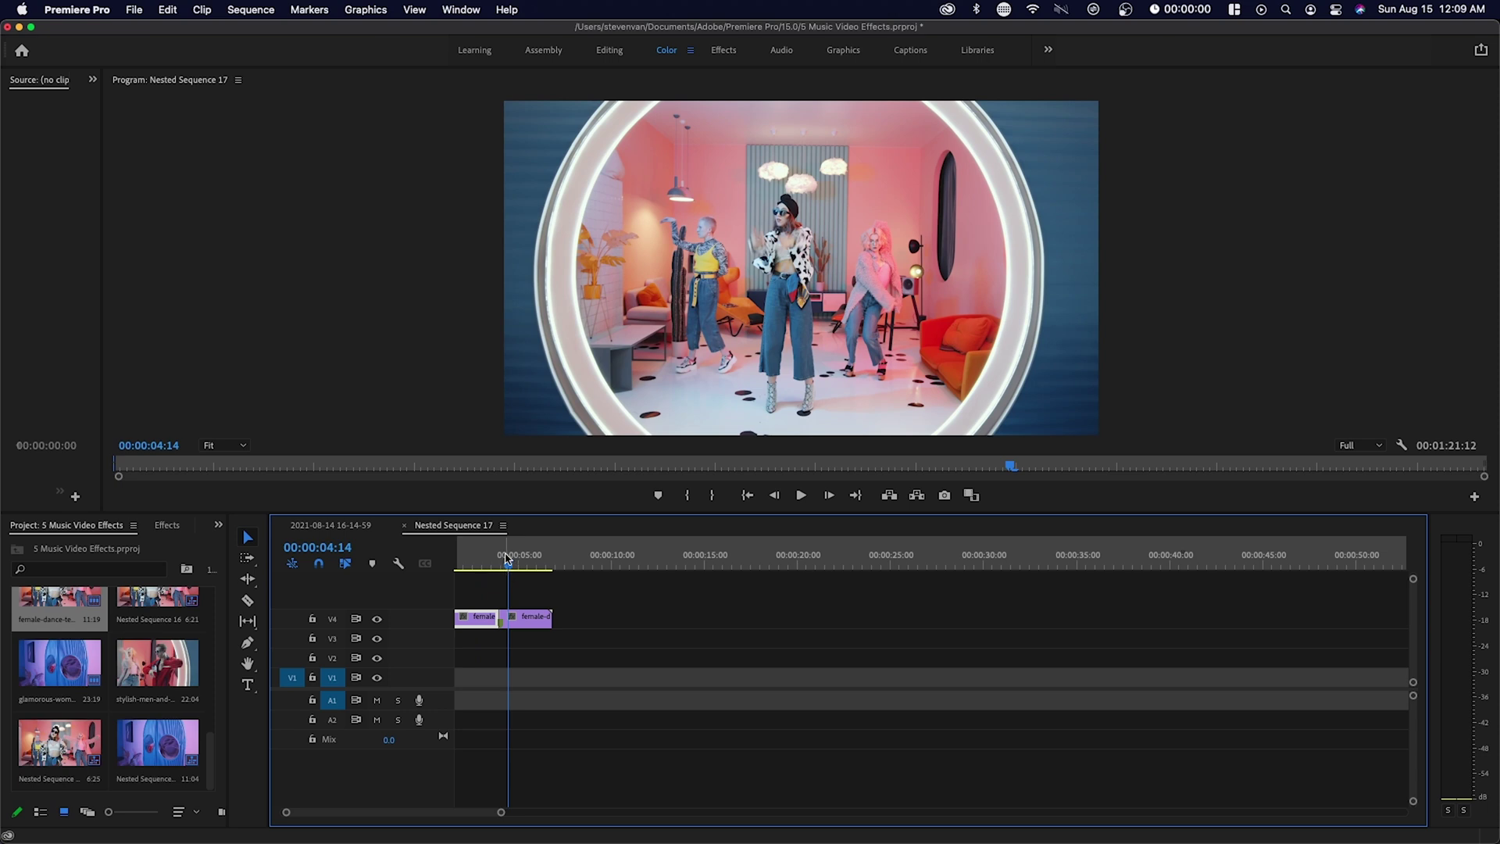
left_click_drag(506, 558, 502, 559)
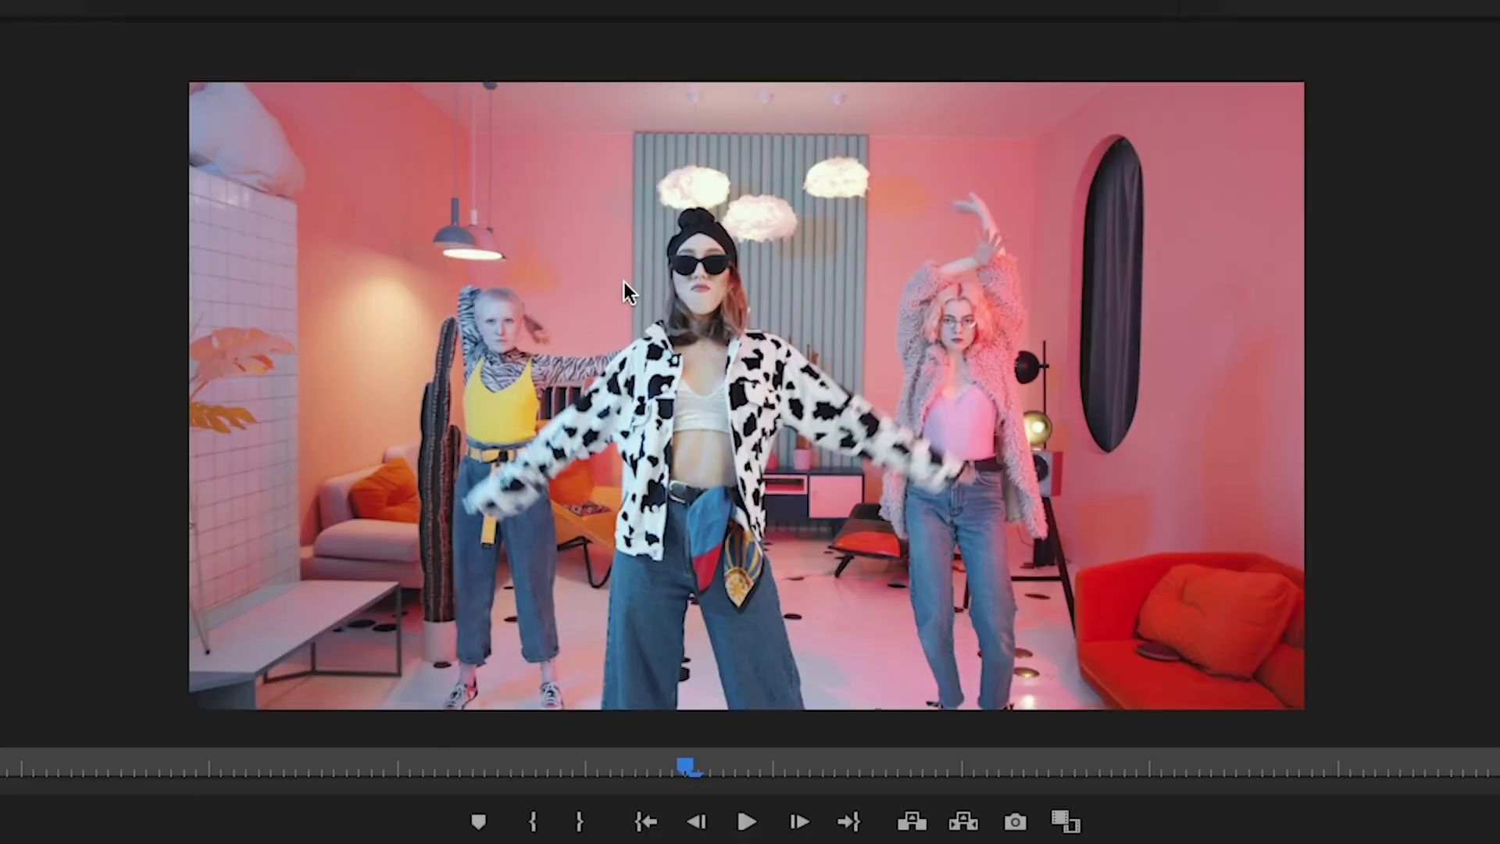
key("Down")
key("Down")
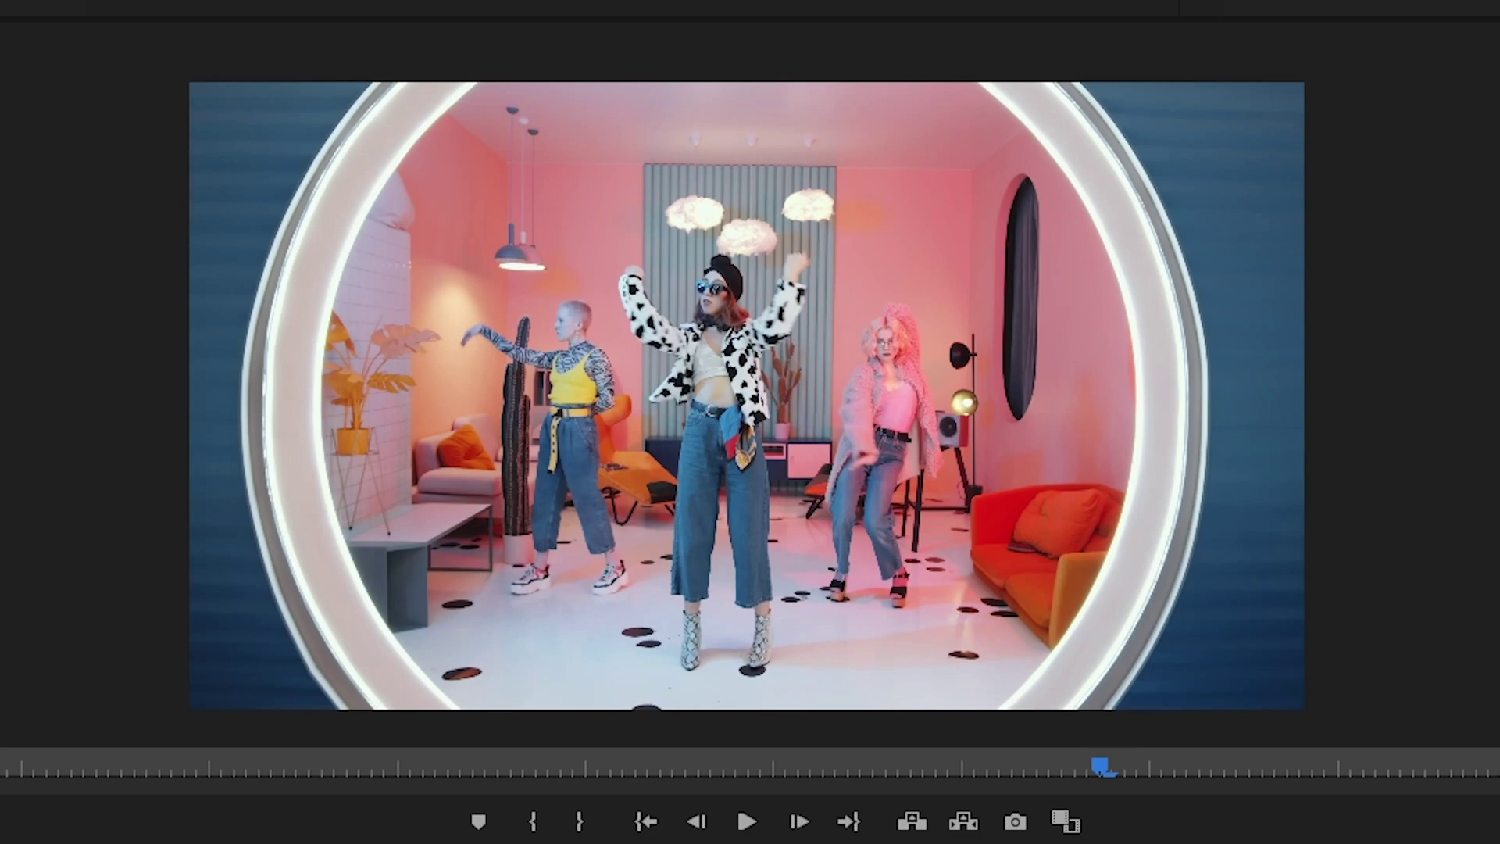
key("Right")
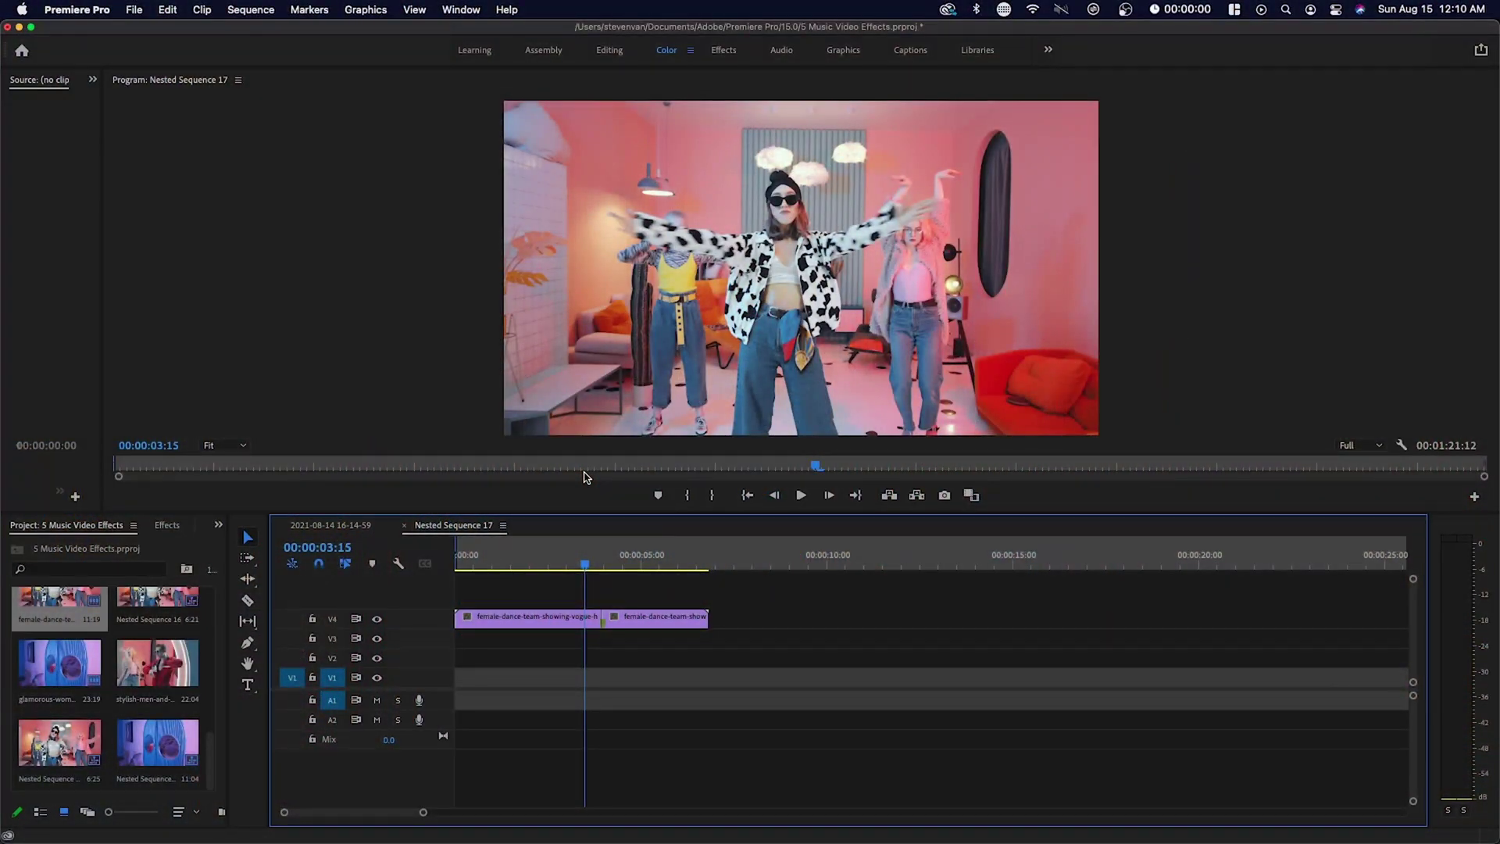
left_click(597, 563)
key("Right")
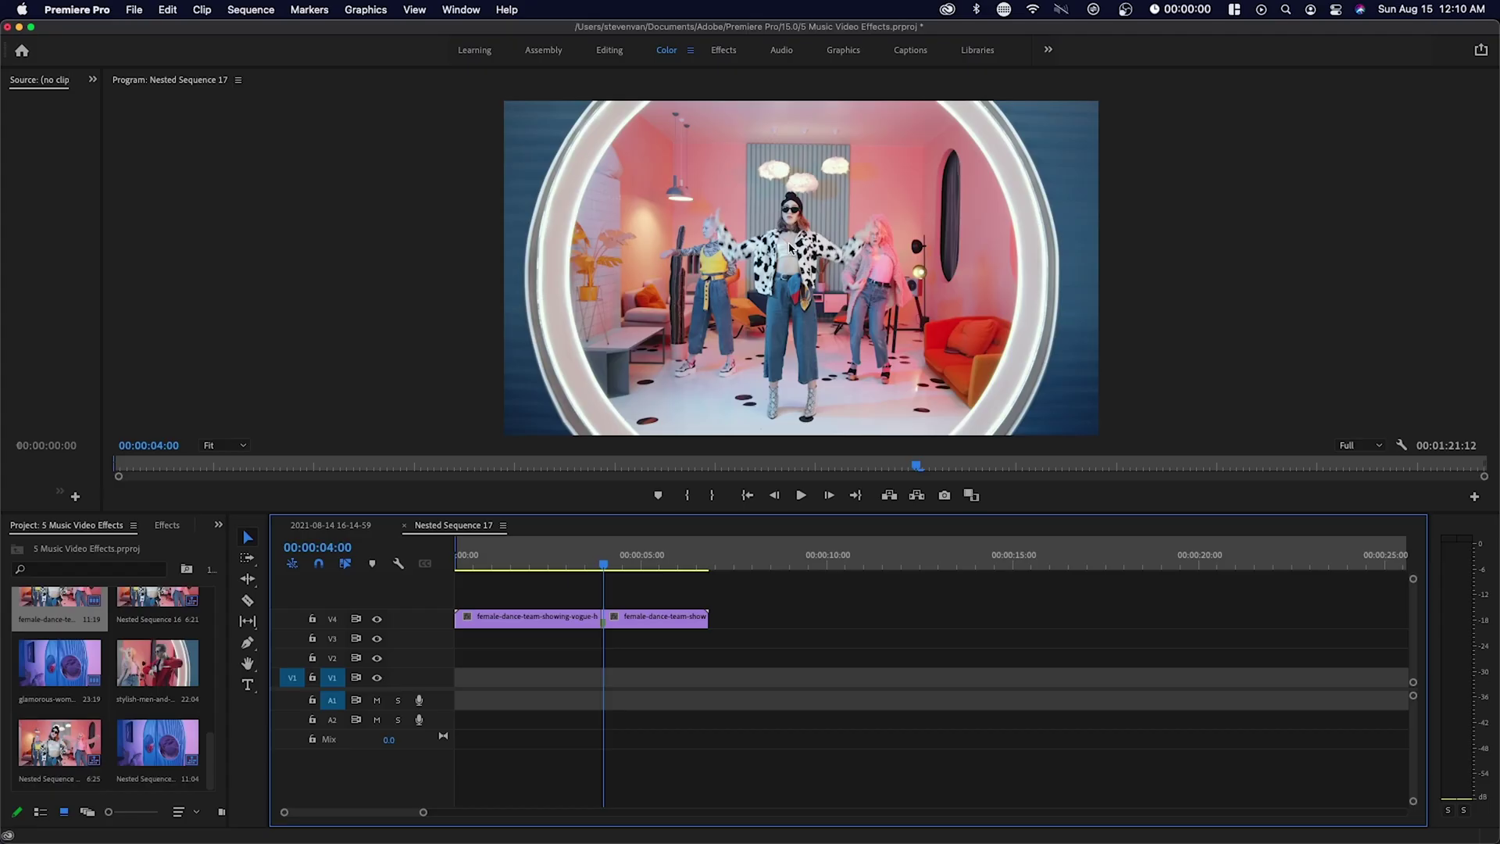
- Find the Morph Cut video transition and apply it to the cut between the two dance-team clips on V4
left_click(174, 526)
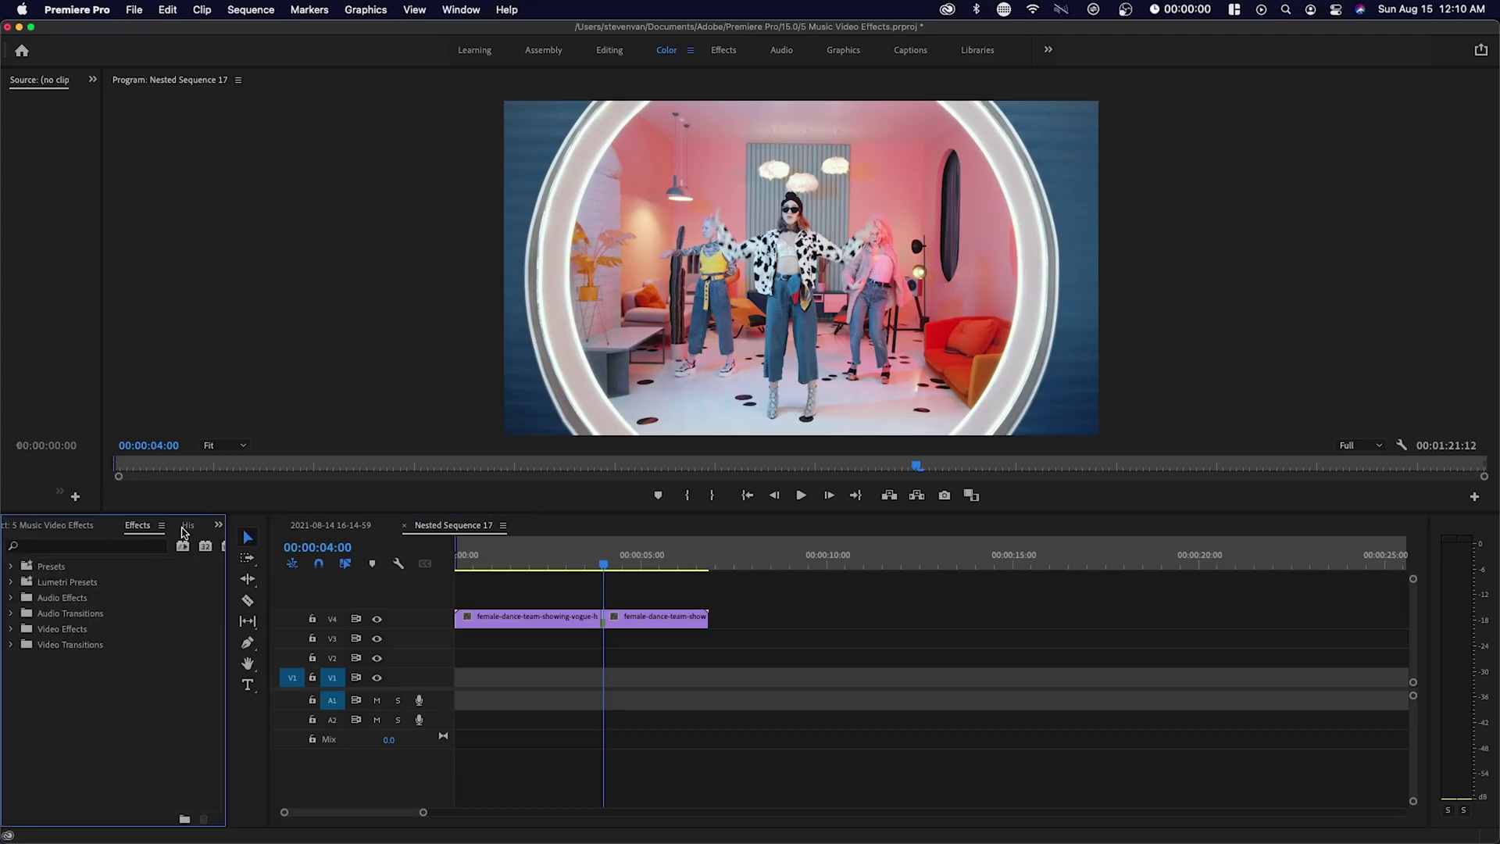
left_click(112, 547)
type("morp")
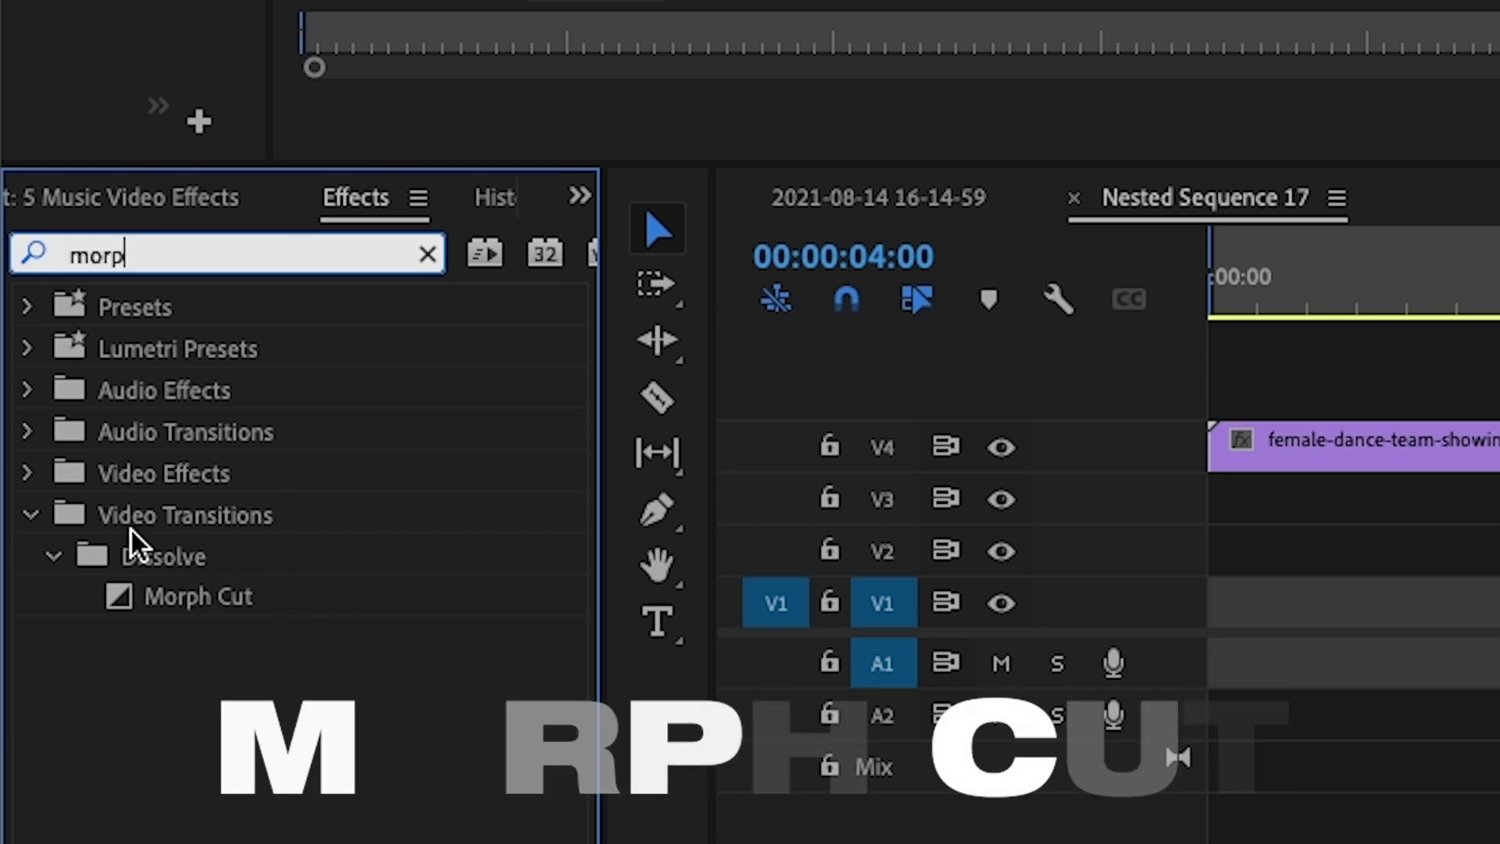
left_click_drag(205, 587, 1499, 443)
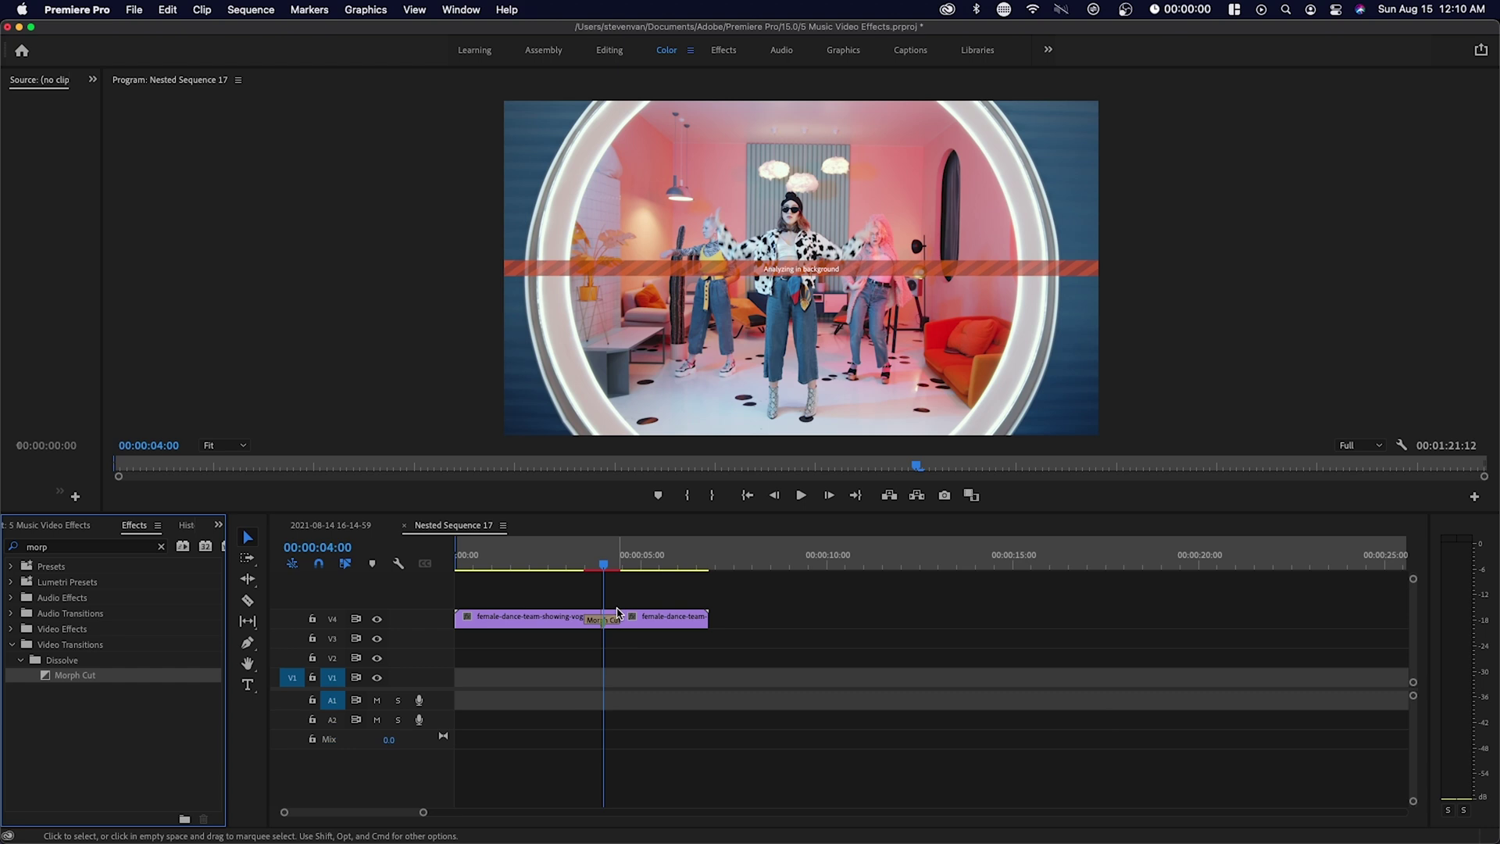
- Add the glamorous-woman and stylish-men clips from the project to V3, one after the other, beyond the dance-team clips
left_click(94, 526)
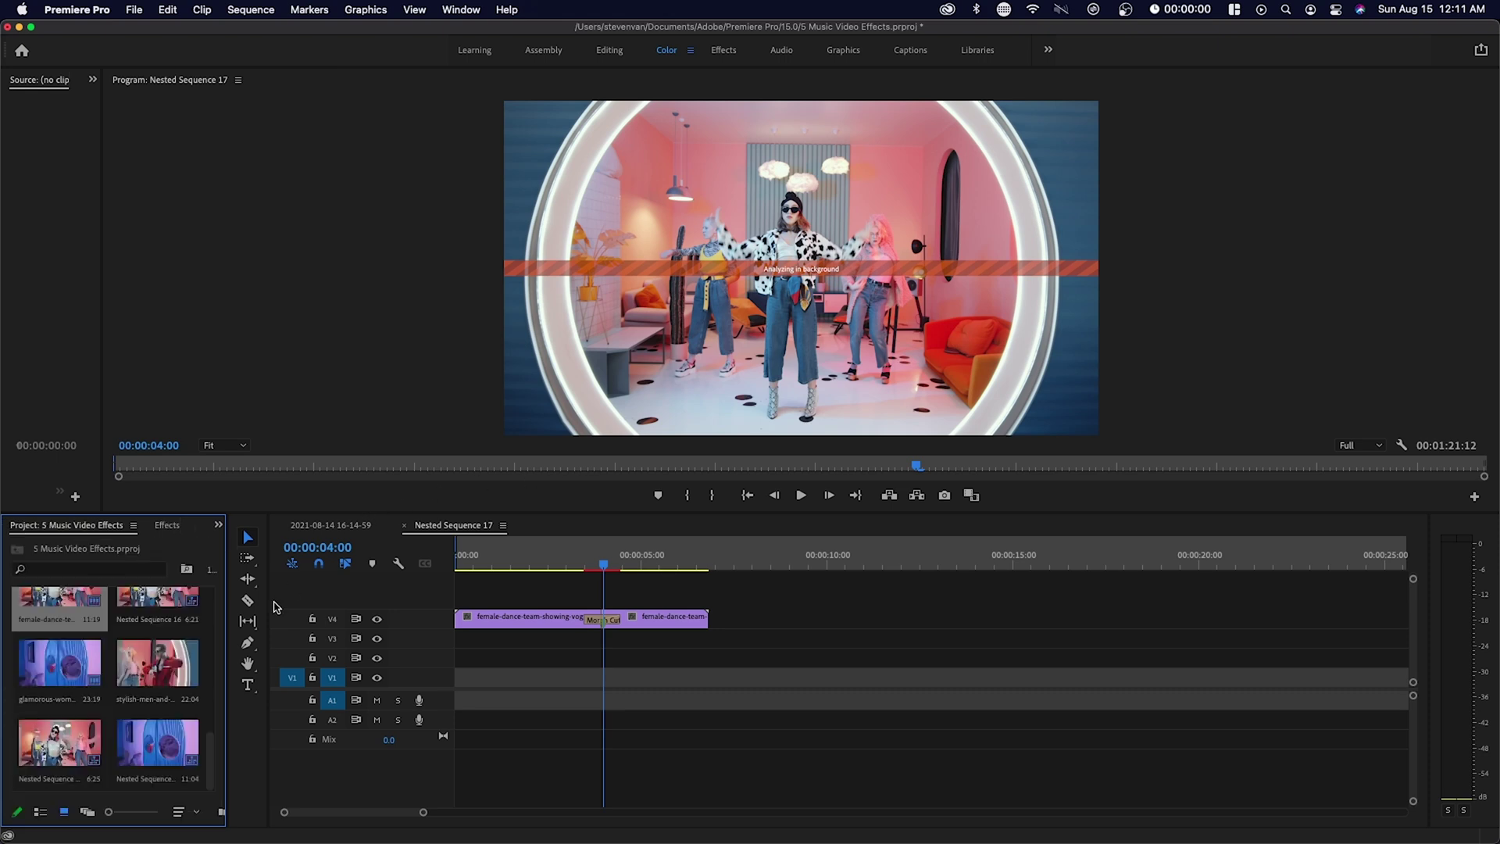
left_click(104, 661)
left_click(158, 656, "shift")
left_click_drag(159, 657, 910, 639)
key("minus")
key("minus")
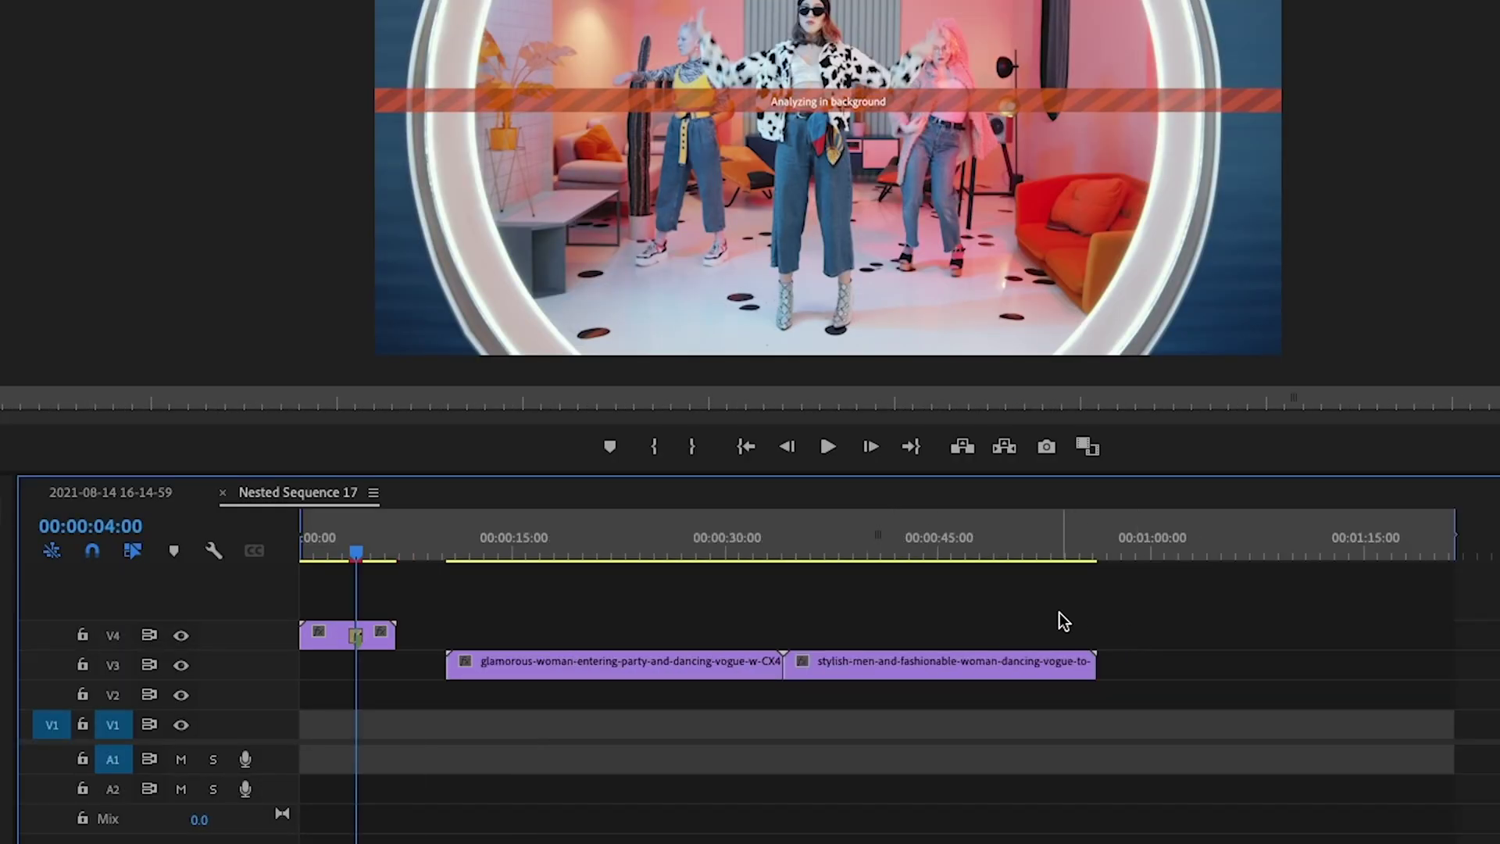
- Apply a Morph Cut between the glamorous-woman and stylish-men clips on V3, accepting repeated frames
left_click_drag(790, 632, 748, 680)
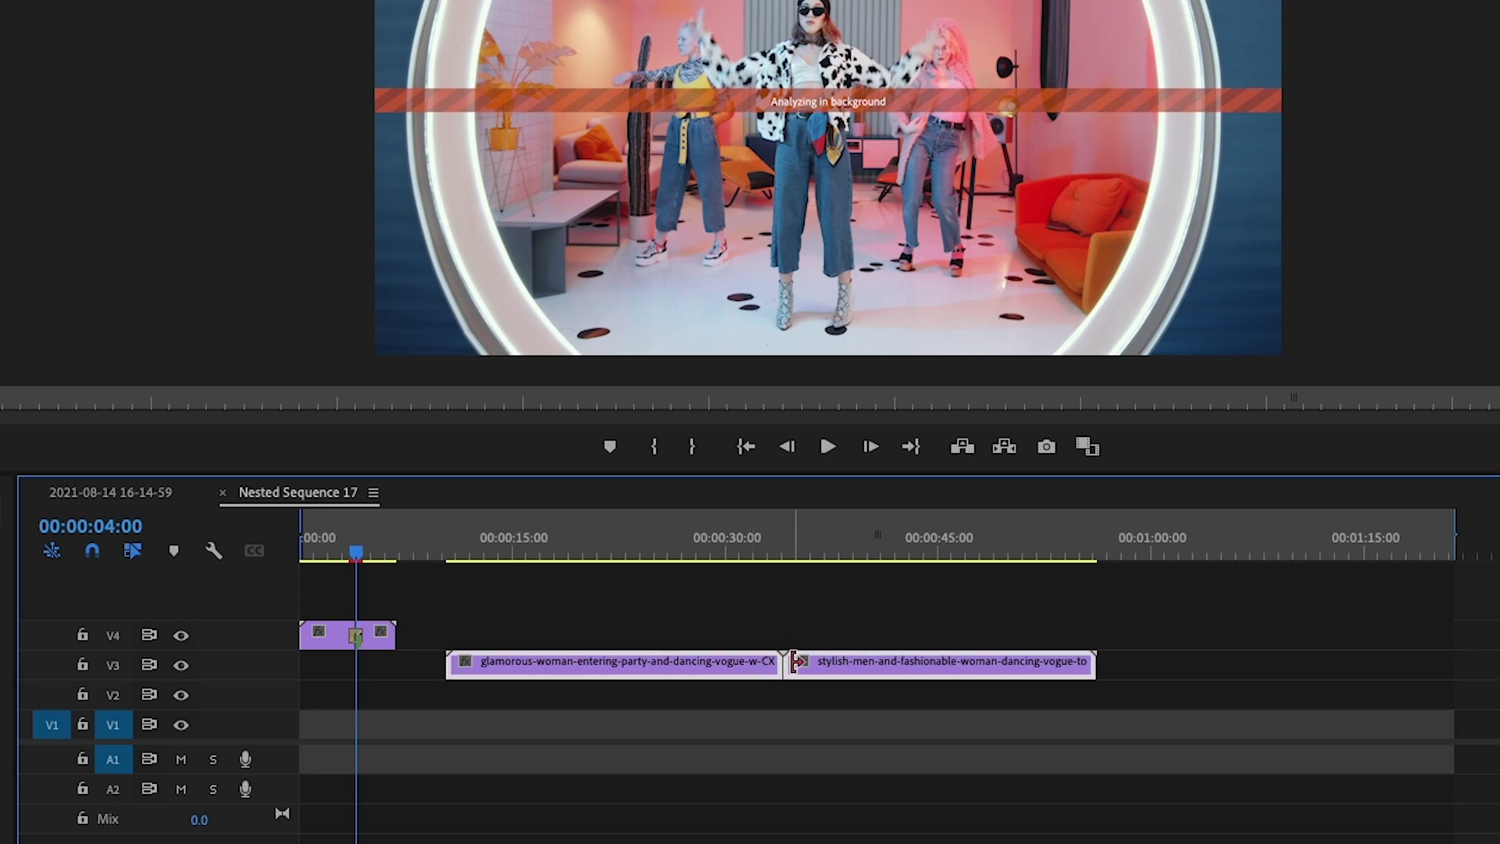
key("ctrl+d")
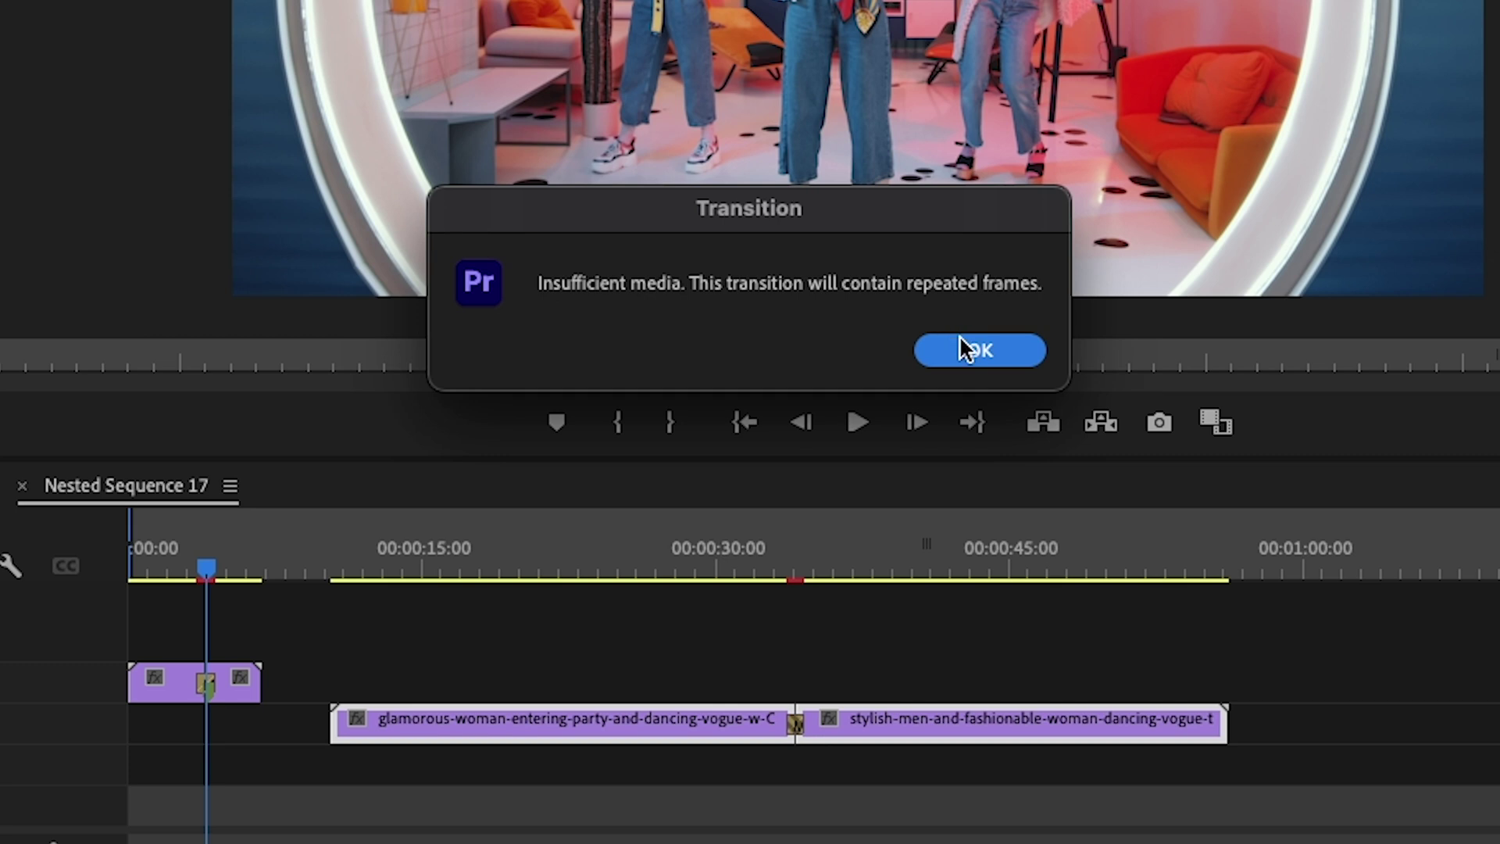
left_click(976, 352)
left_click(814, 686)
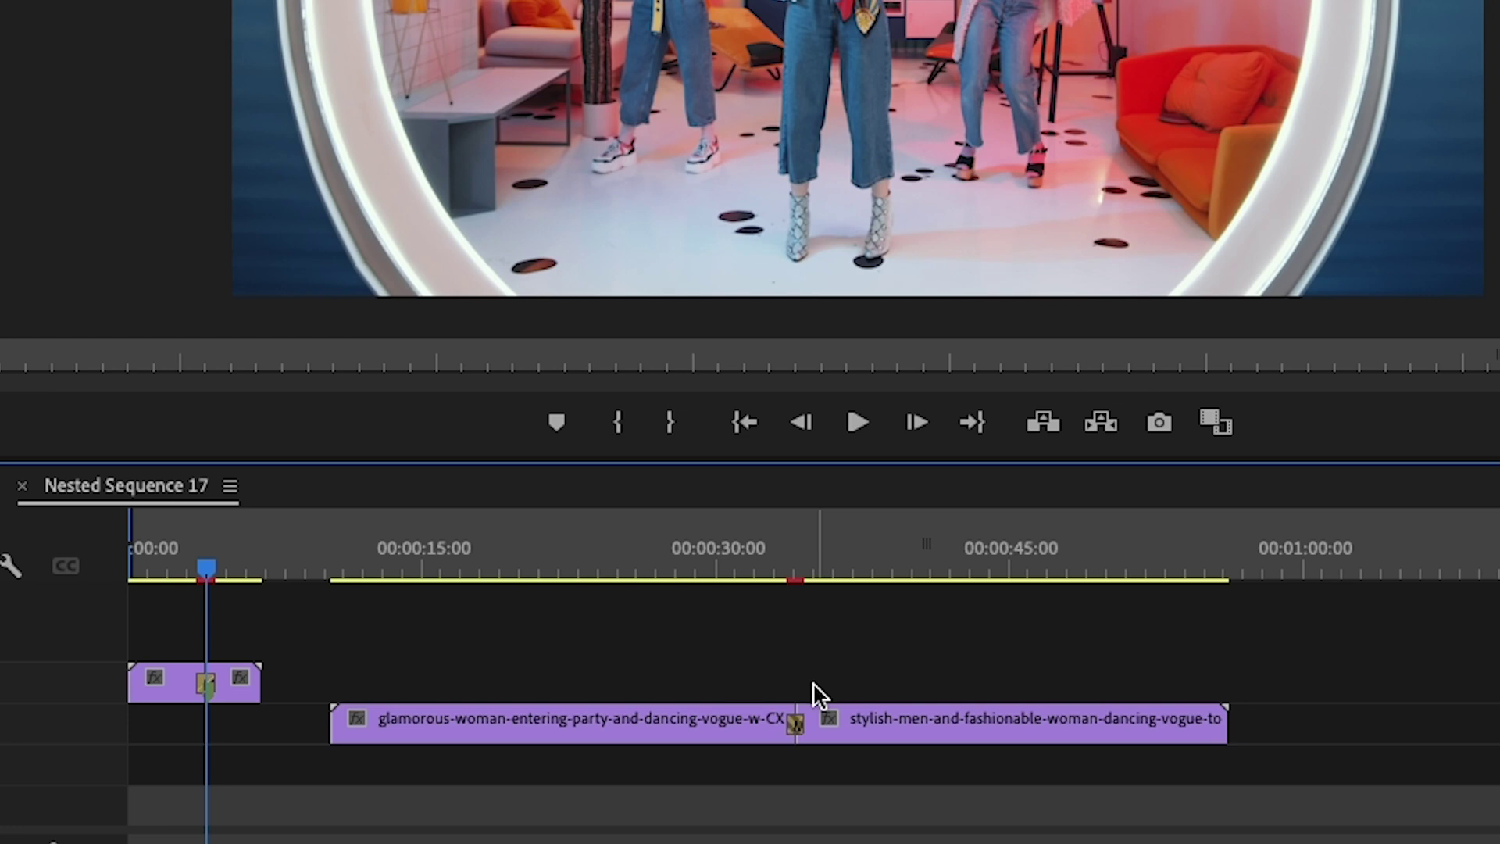
- Move the stylish-men clip away from the glamorous-woman clip, leaving a gap of about 1.2 seconds between them on V3
left_click(789, 578)
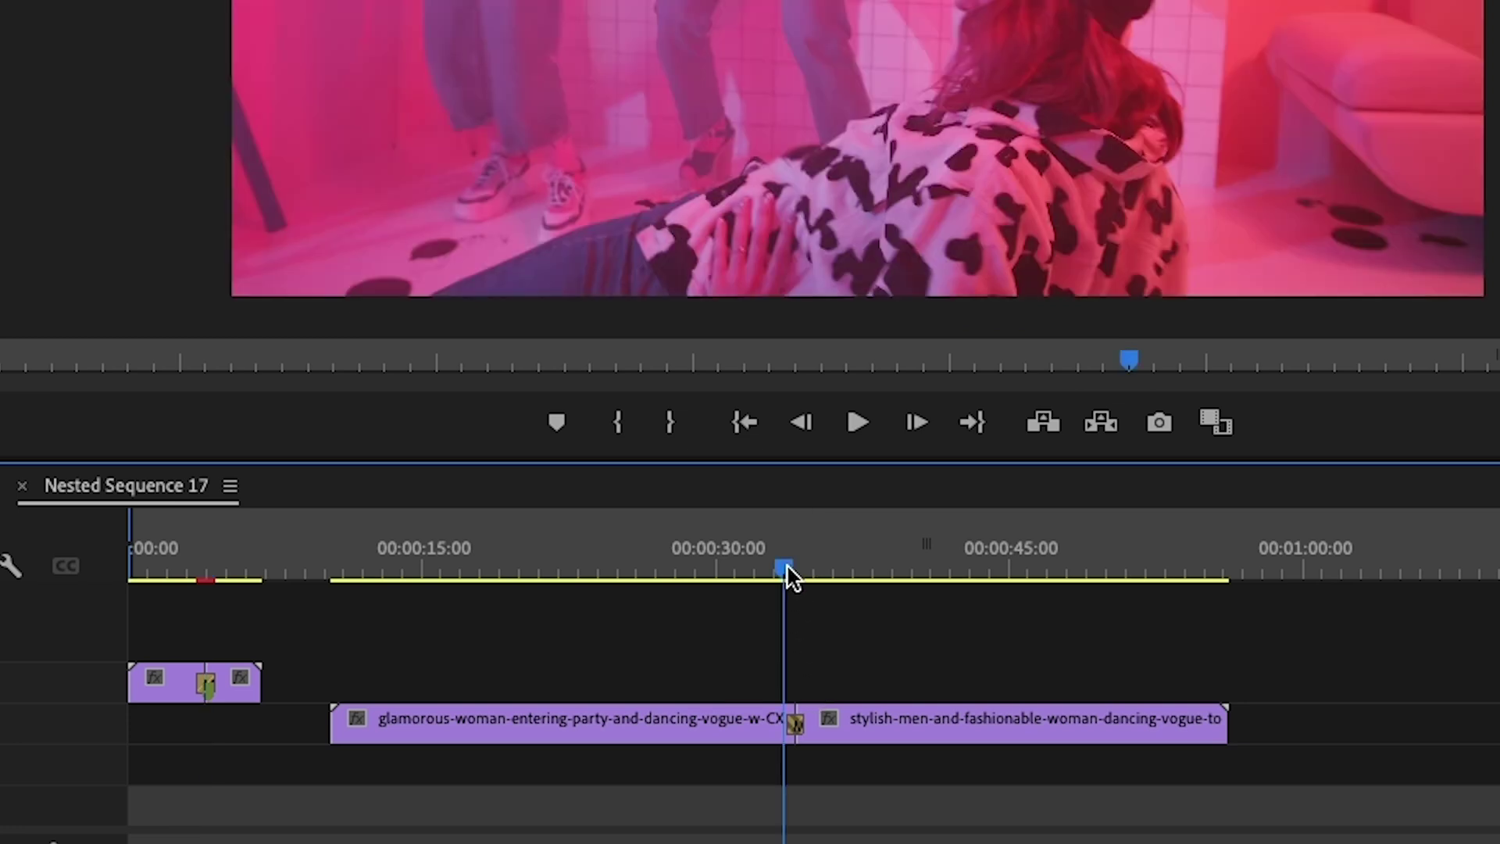
key("=")
key("=")
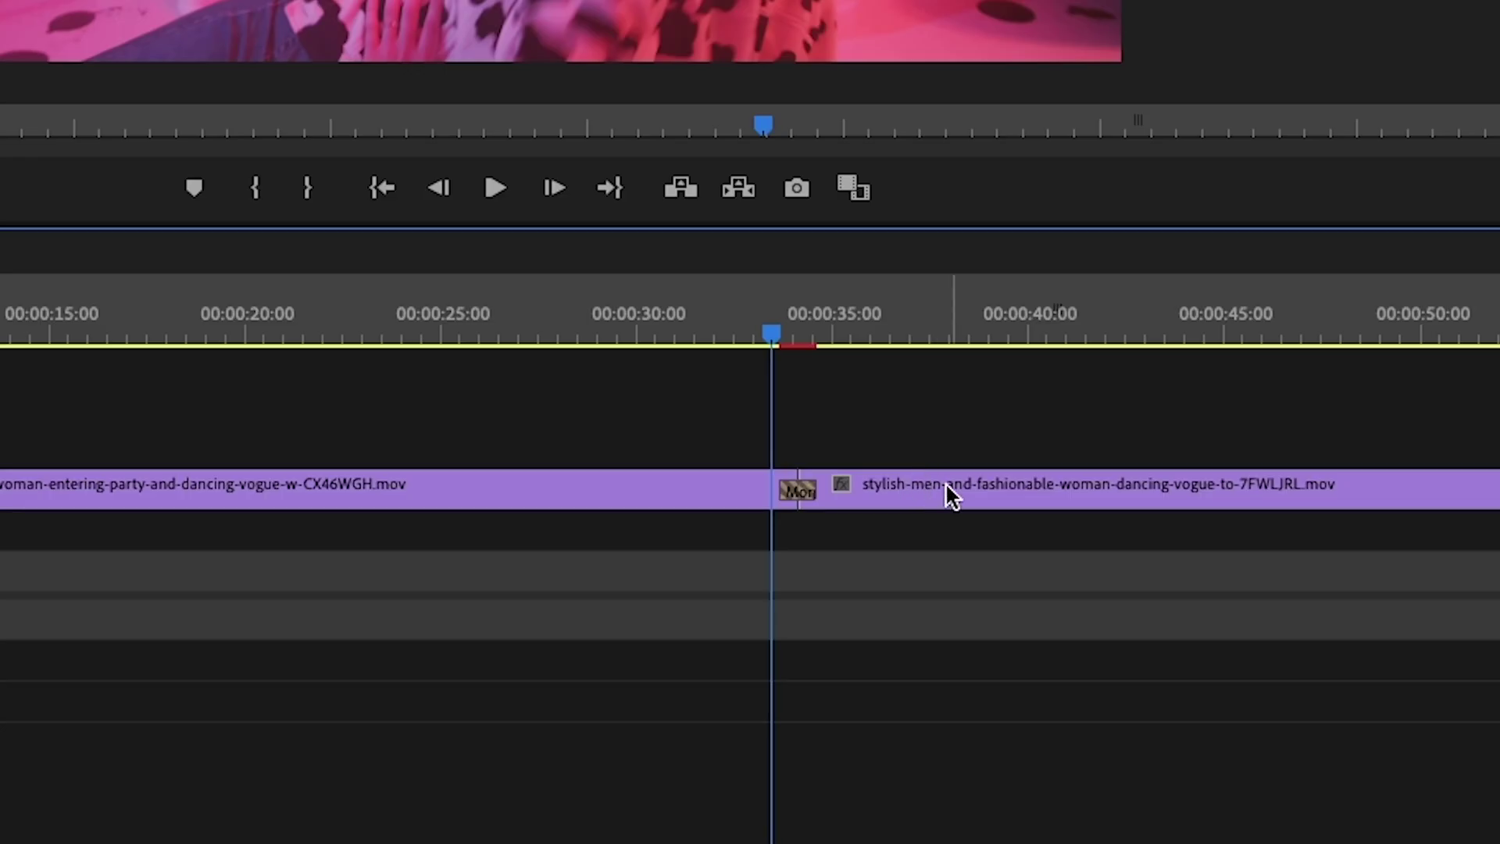
key("equal")
key("equal")
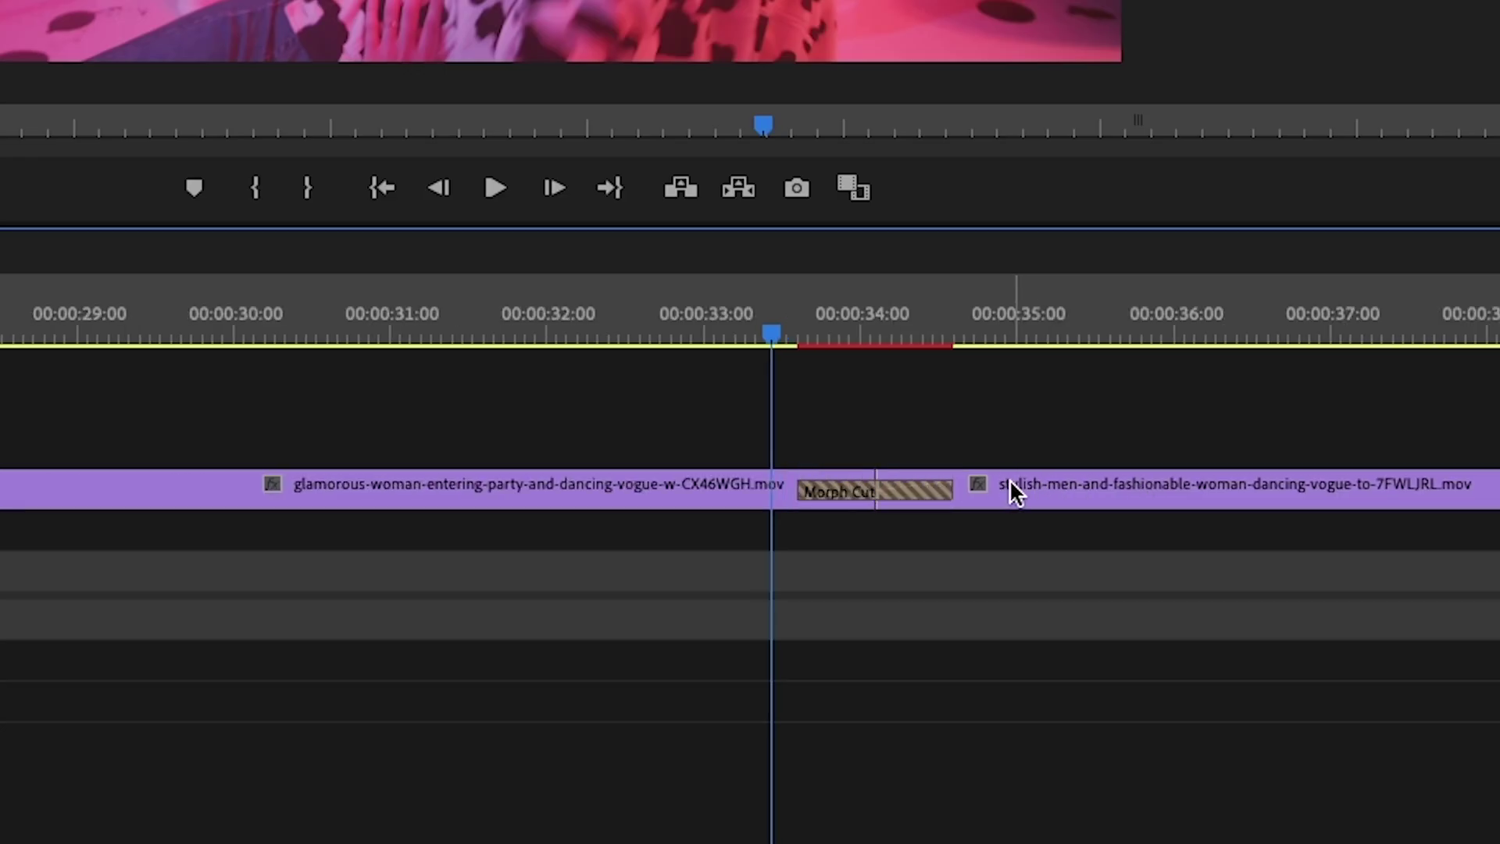
left_click_drag(1011, 484, 1198, 486)
- Shorten the end of the glamorous-woman clip by splitting it at about 32.5 seconds and deleting the tail piece
left_click(851, 334)
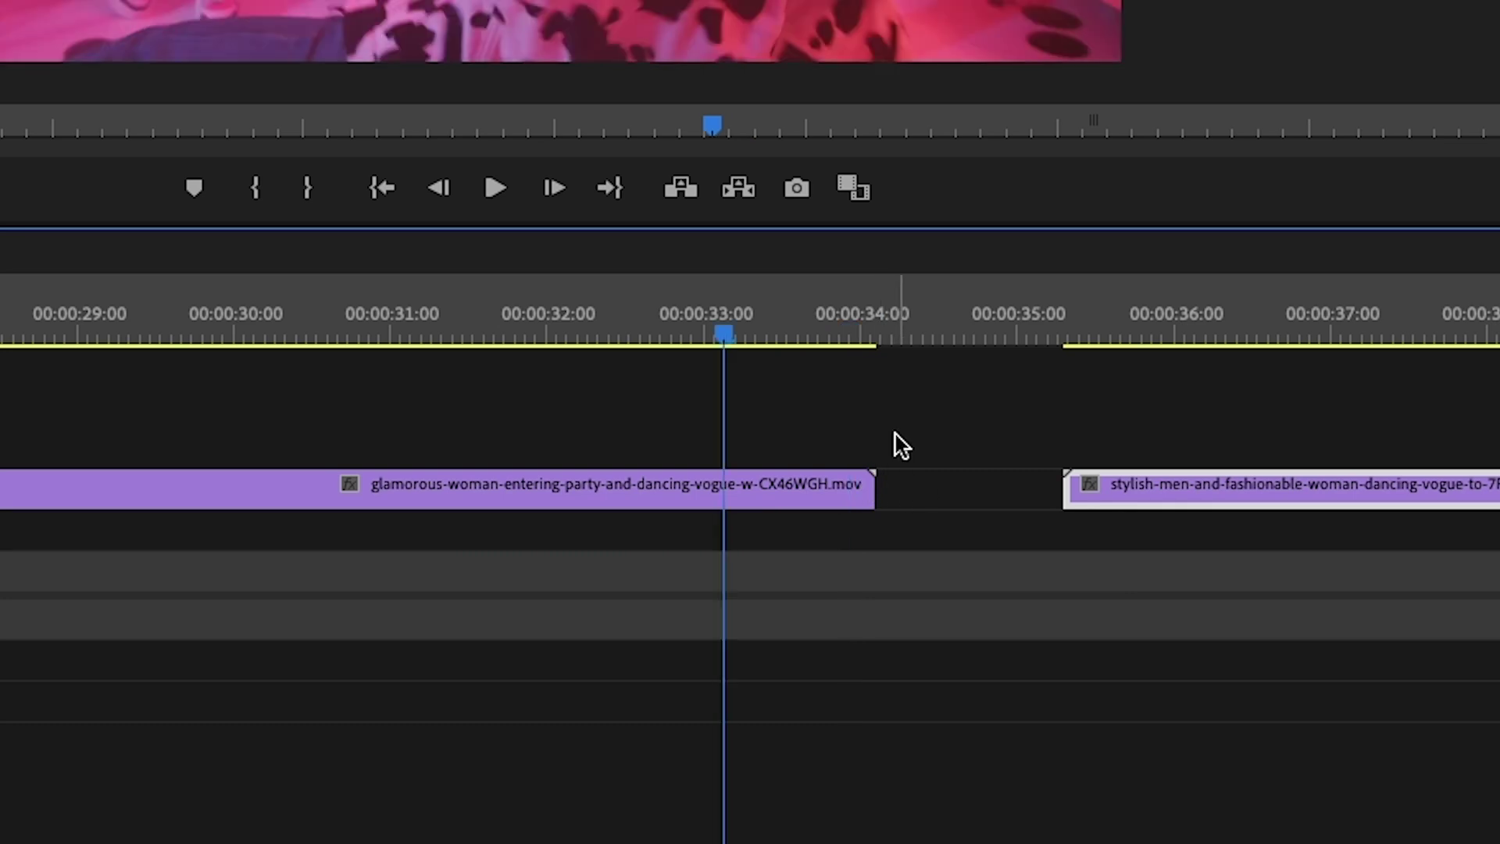
left_click(862, 493)
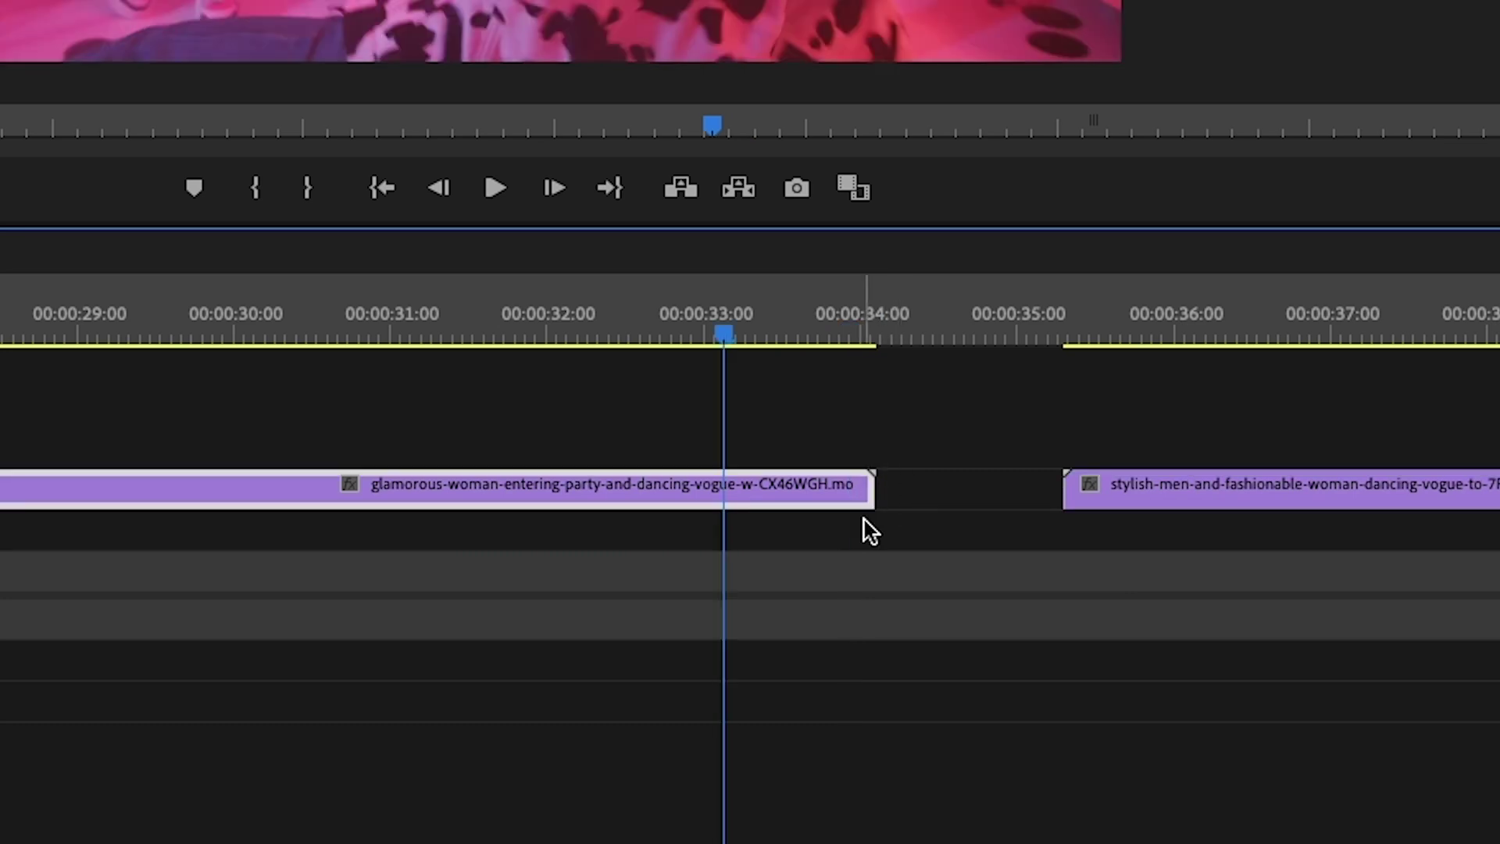
left_click(891, 466)
left_click_drag(888, 337, 869, 350)
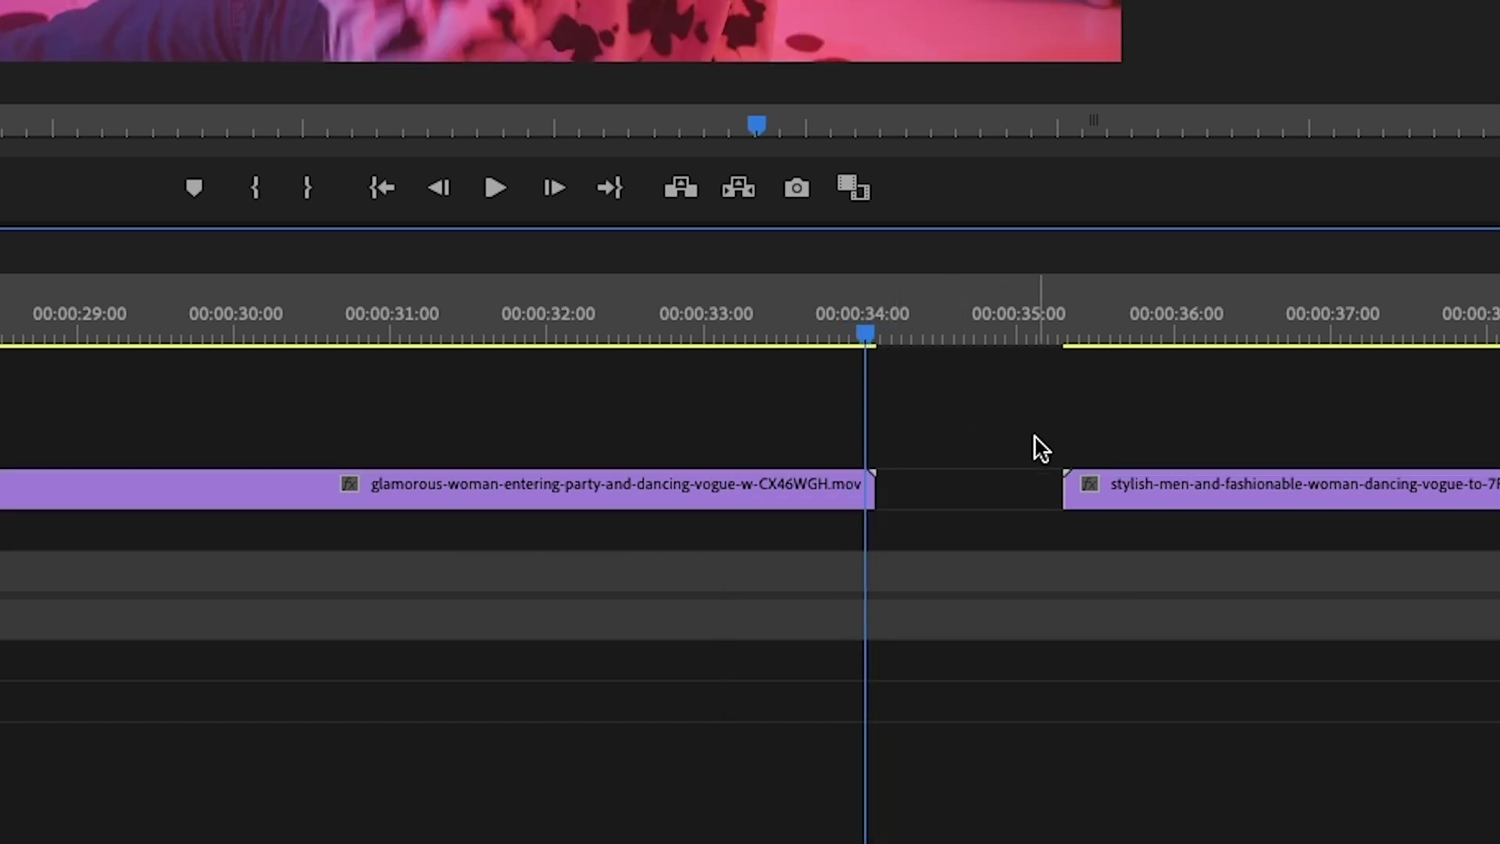
key("c")
left_click(636, 488)
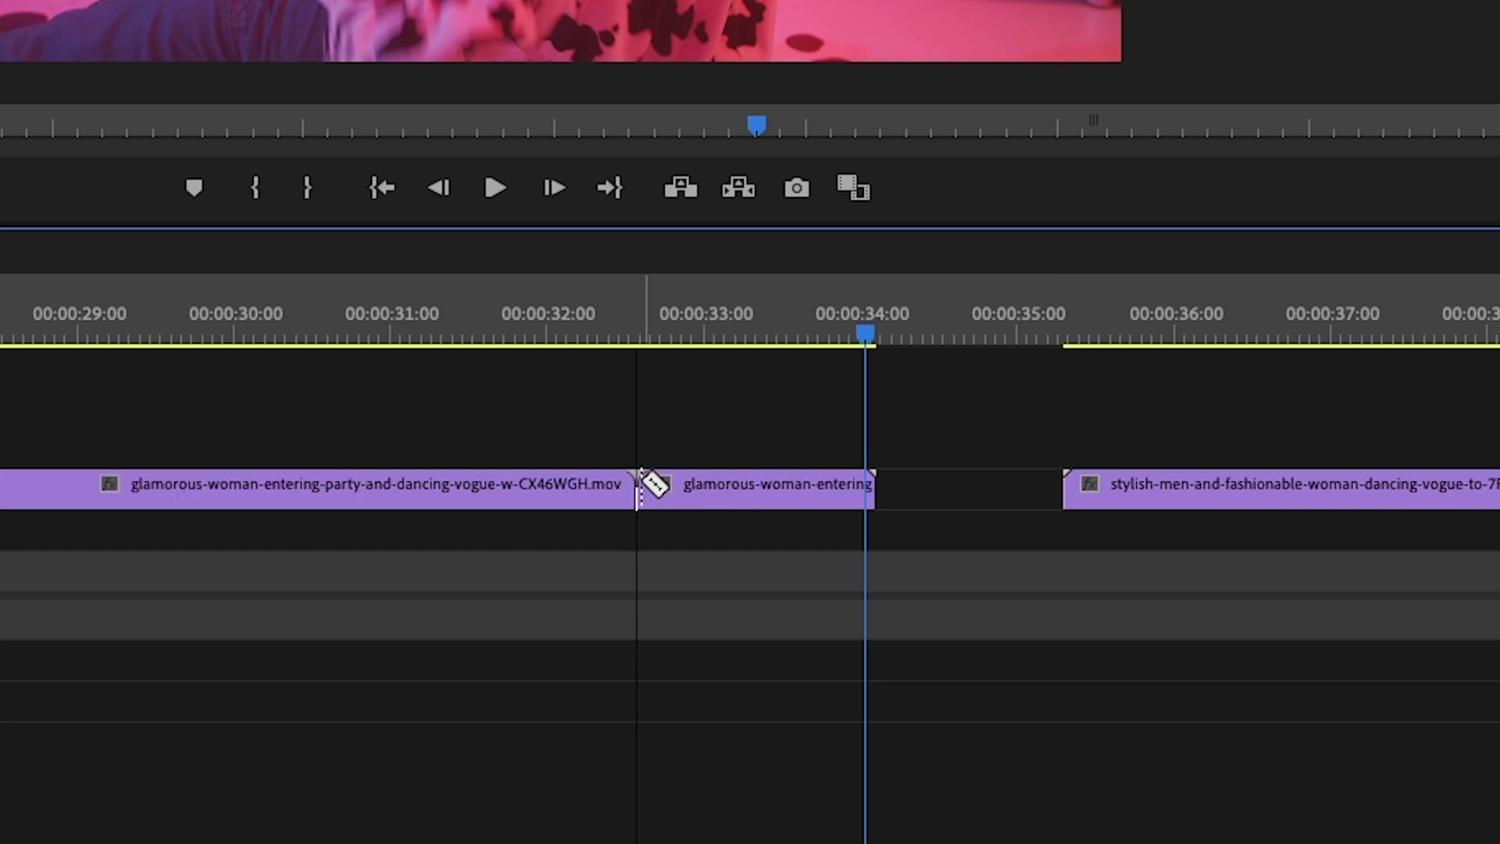
left_click_drag(588, 321, 625, 333)
key("v")
left_click(711, 497)
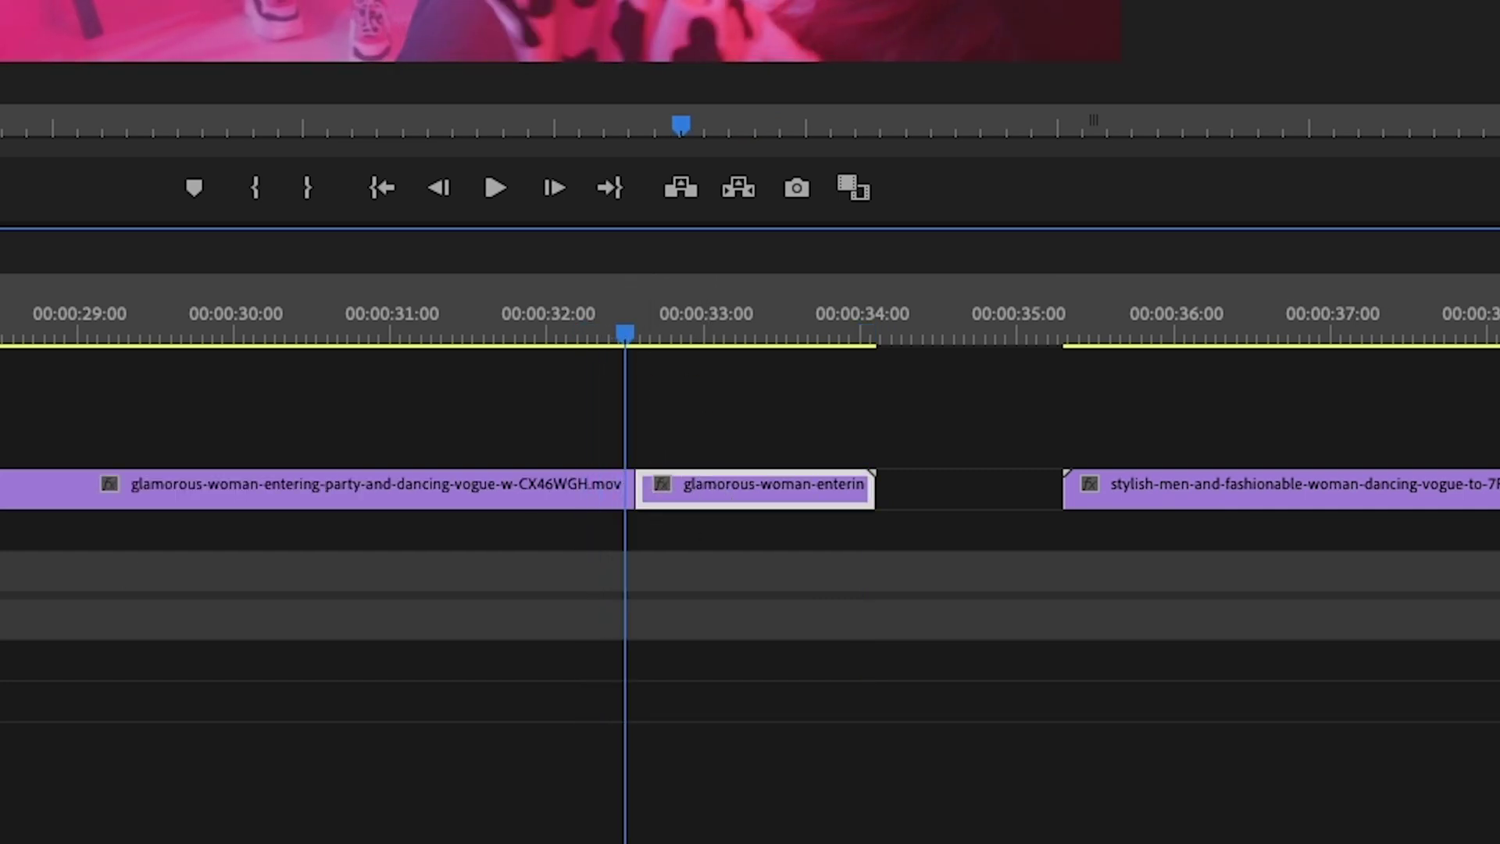
key("Delete")
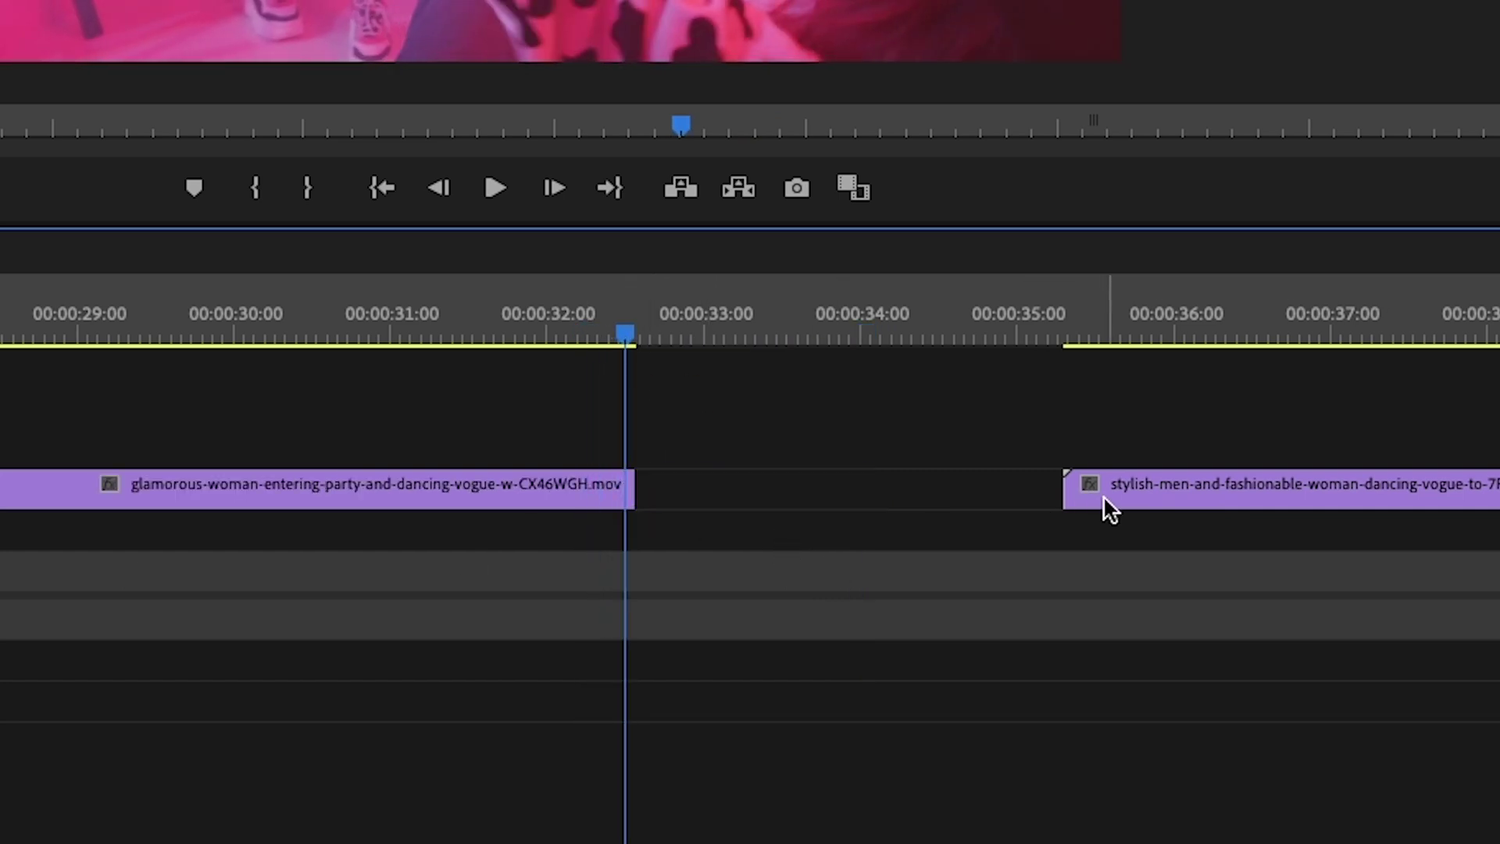
- Try a Morph Cut with the stylish-men clip placed against the shortened glamorous-woman clip, and undo it
left_click_drag(1104, 495, 784, 478)
left_click_drag(784, 478, 719, 484)
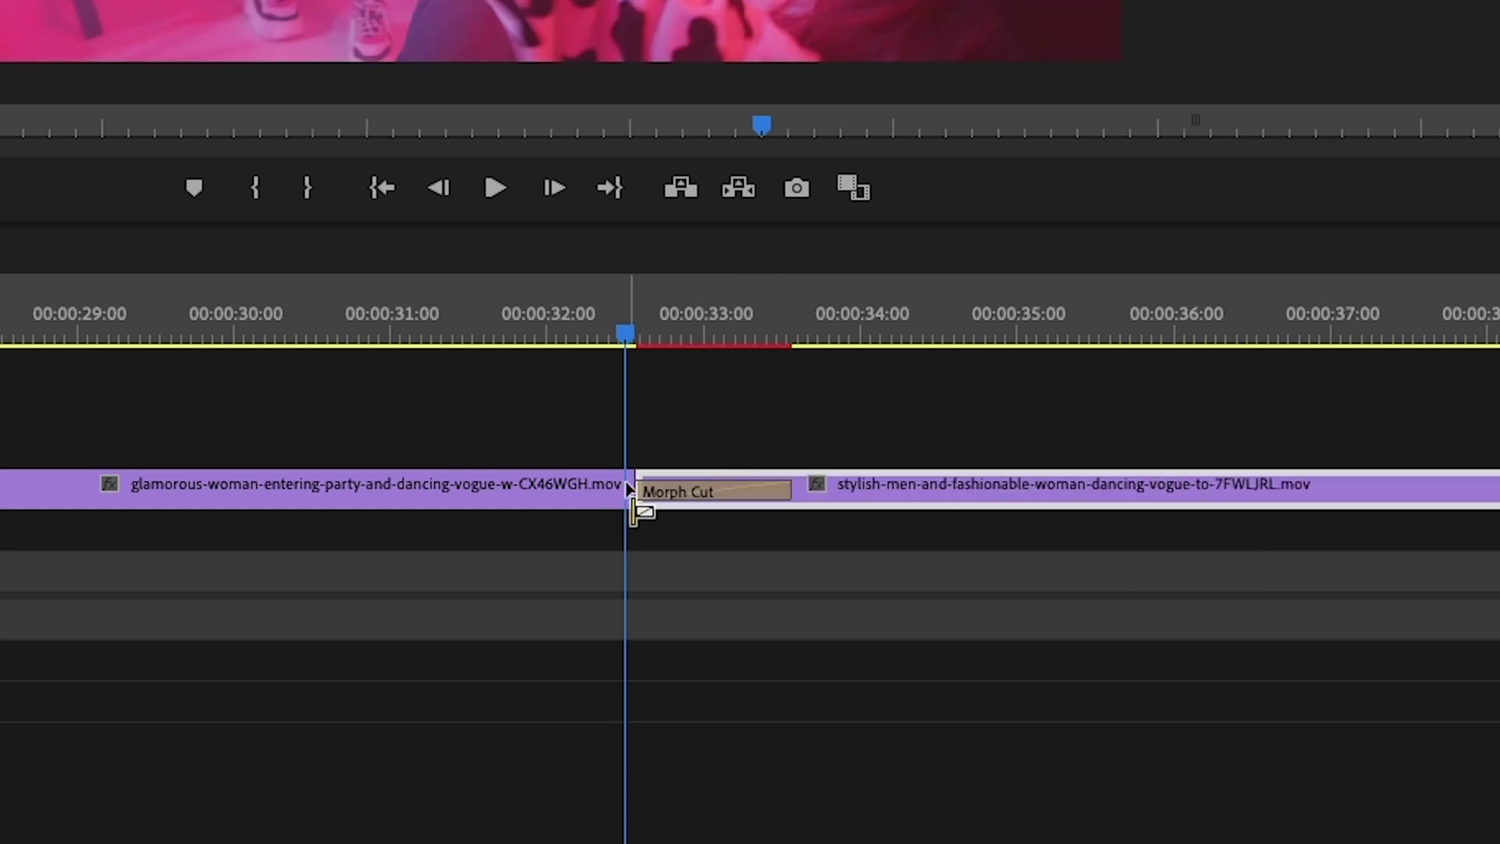
left_click(719, 490)
key("ctrl+z")
key("ctrl+z")
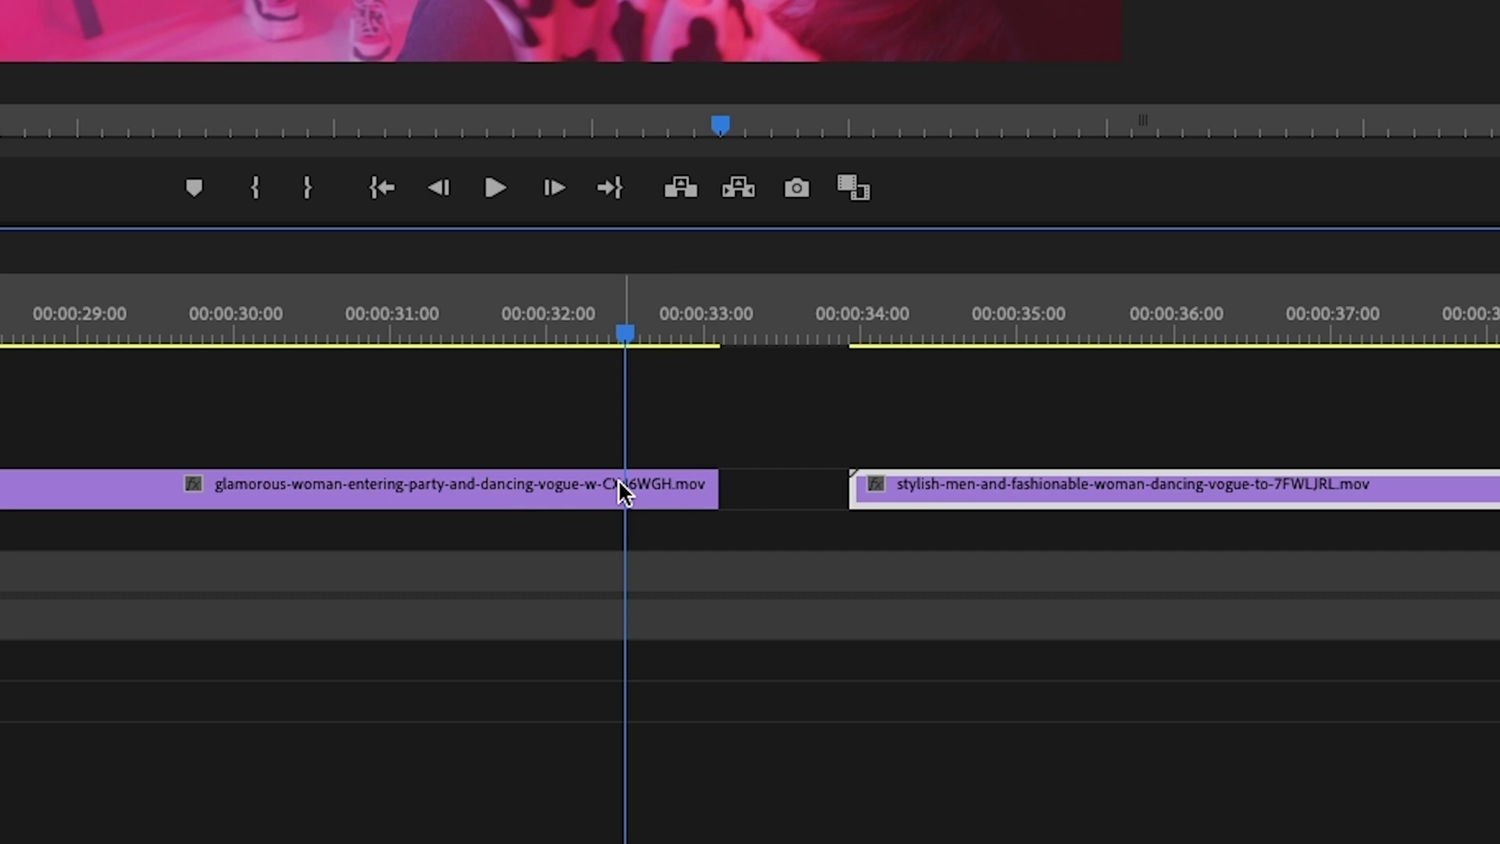
- Try splitting the glamorous-woman clip at the playhead, about 32.5 seconds, and selecting its short tail piece
key("c")
left_click(634, 484)
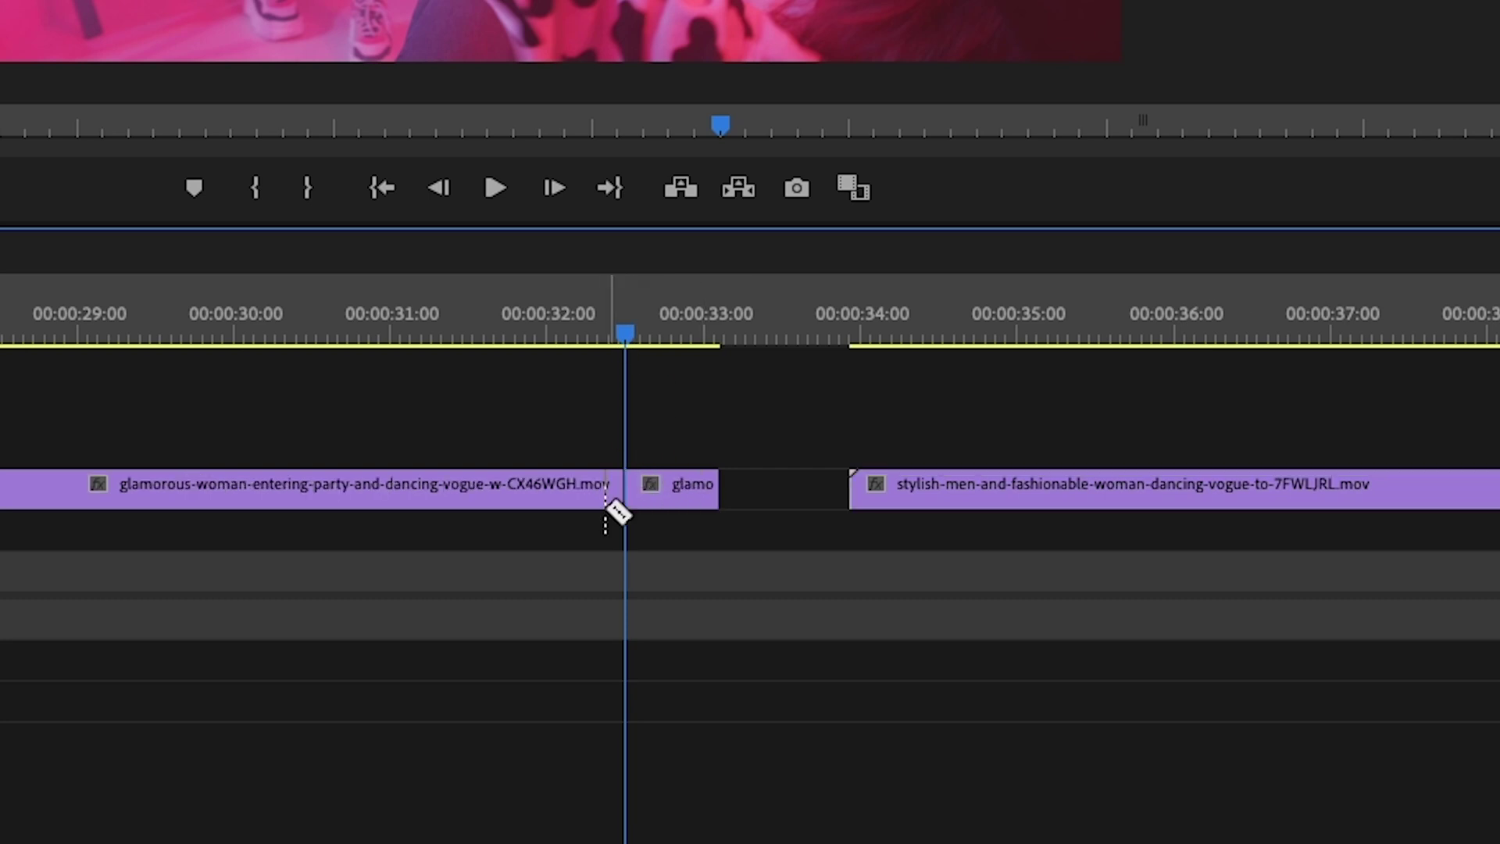
key("v")
left_click(698, 486)
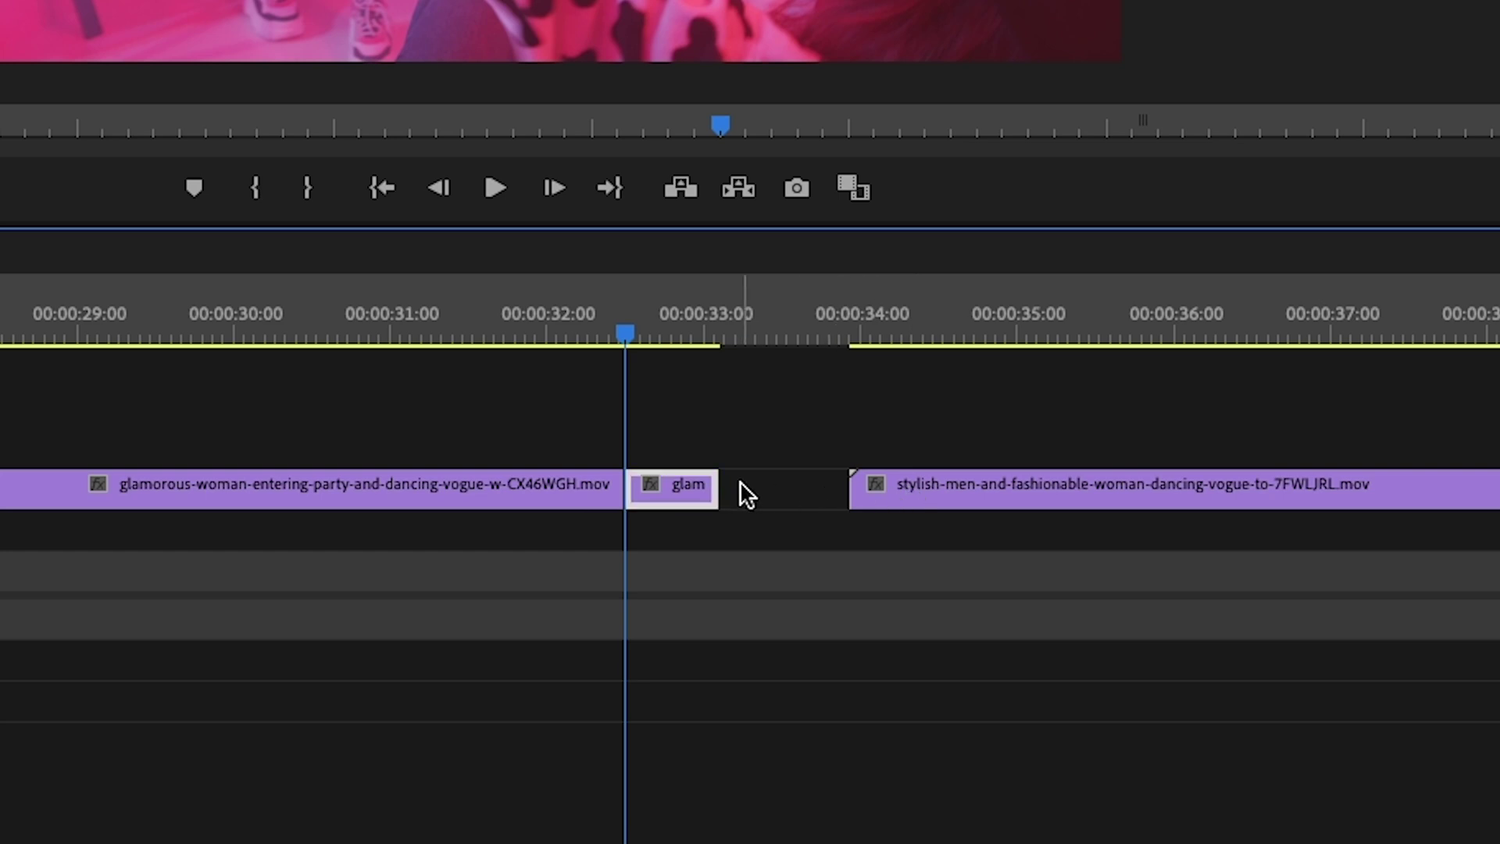
left_click_drag(852, 489, 820, 498)
scroll(831, 493, "down", 2)
key("Delete")
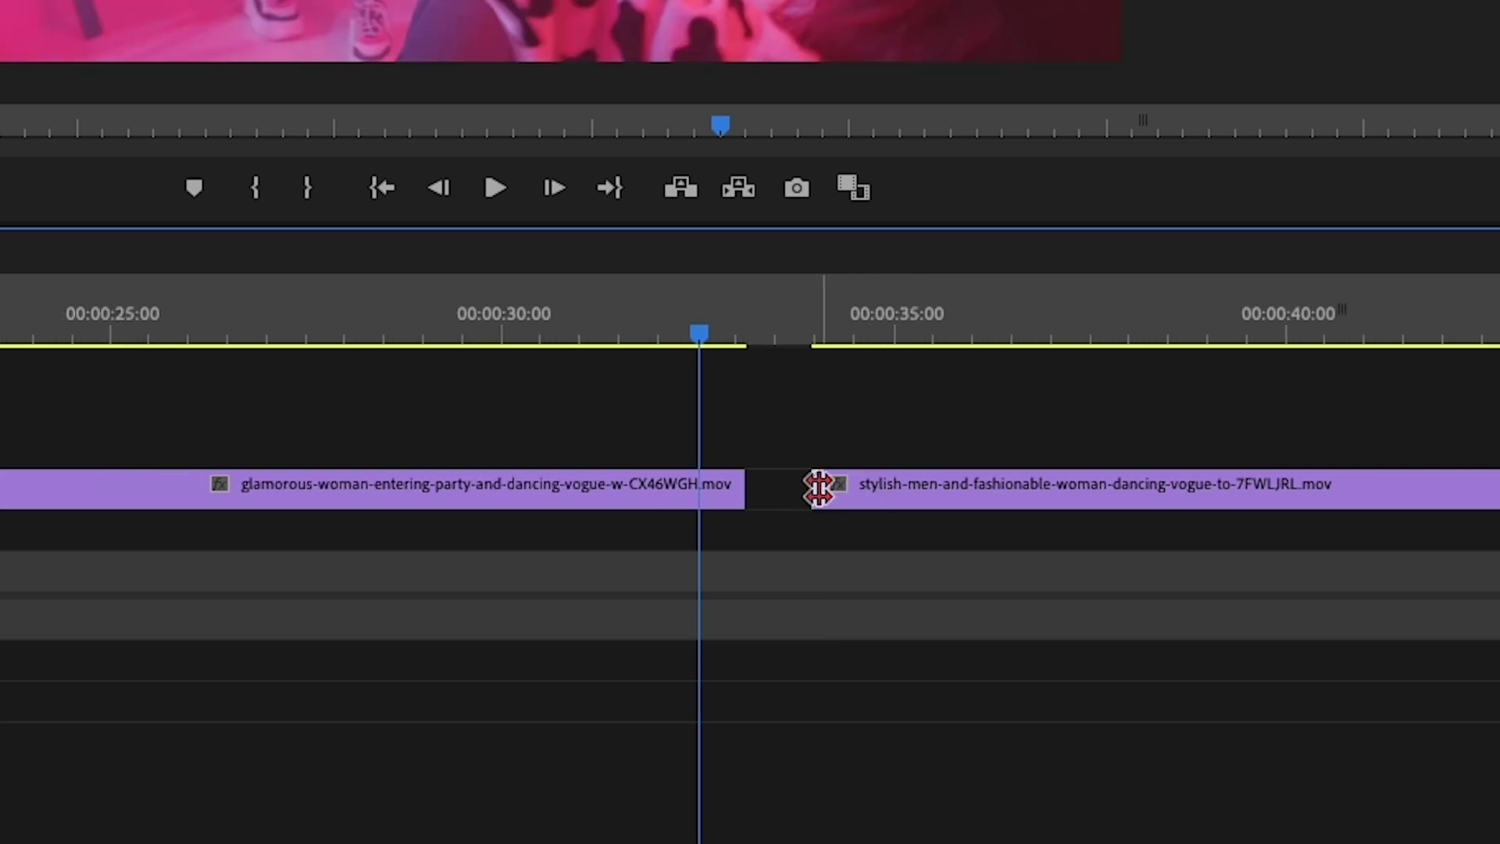
- Place the stylish-men clip directly against the glamorous-woman clip on V3 and apply a Morph Cut between them, accepting repeated frames
left_click_drag(818, 490, 814, 502)
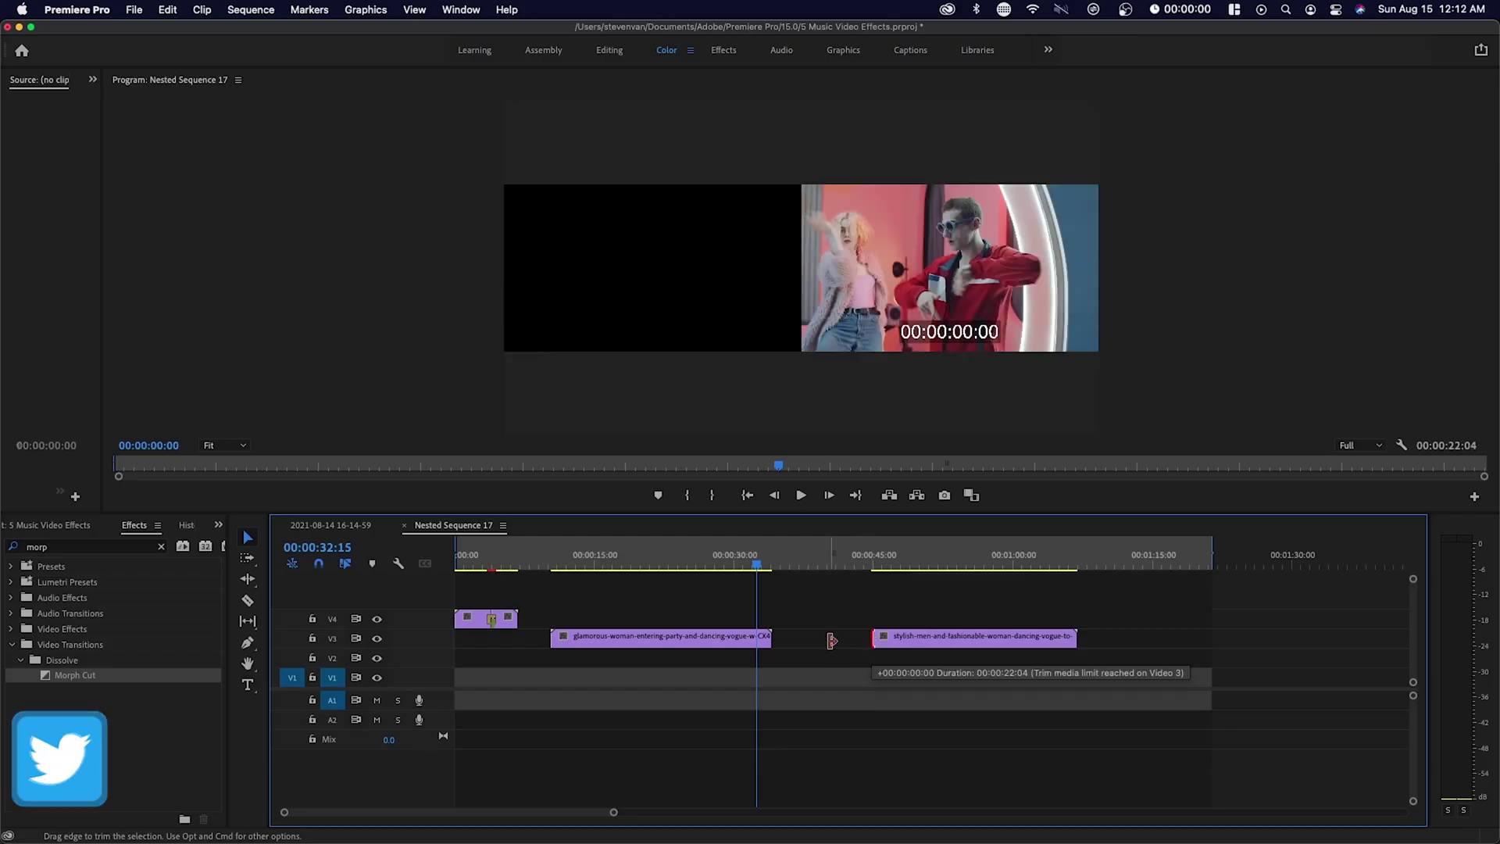
left_click_drag(907, 642, 796, 646)
left_click_drag(94, 678, 790, 639)
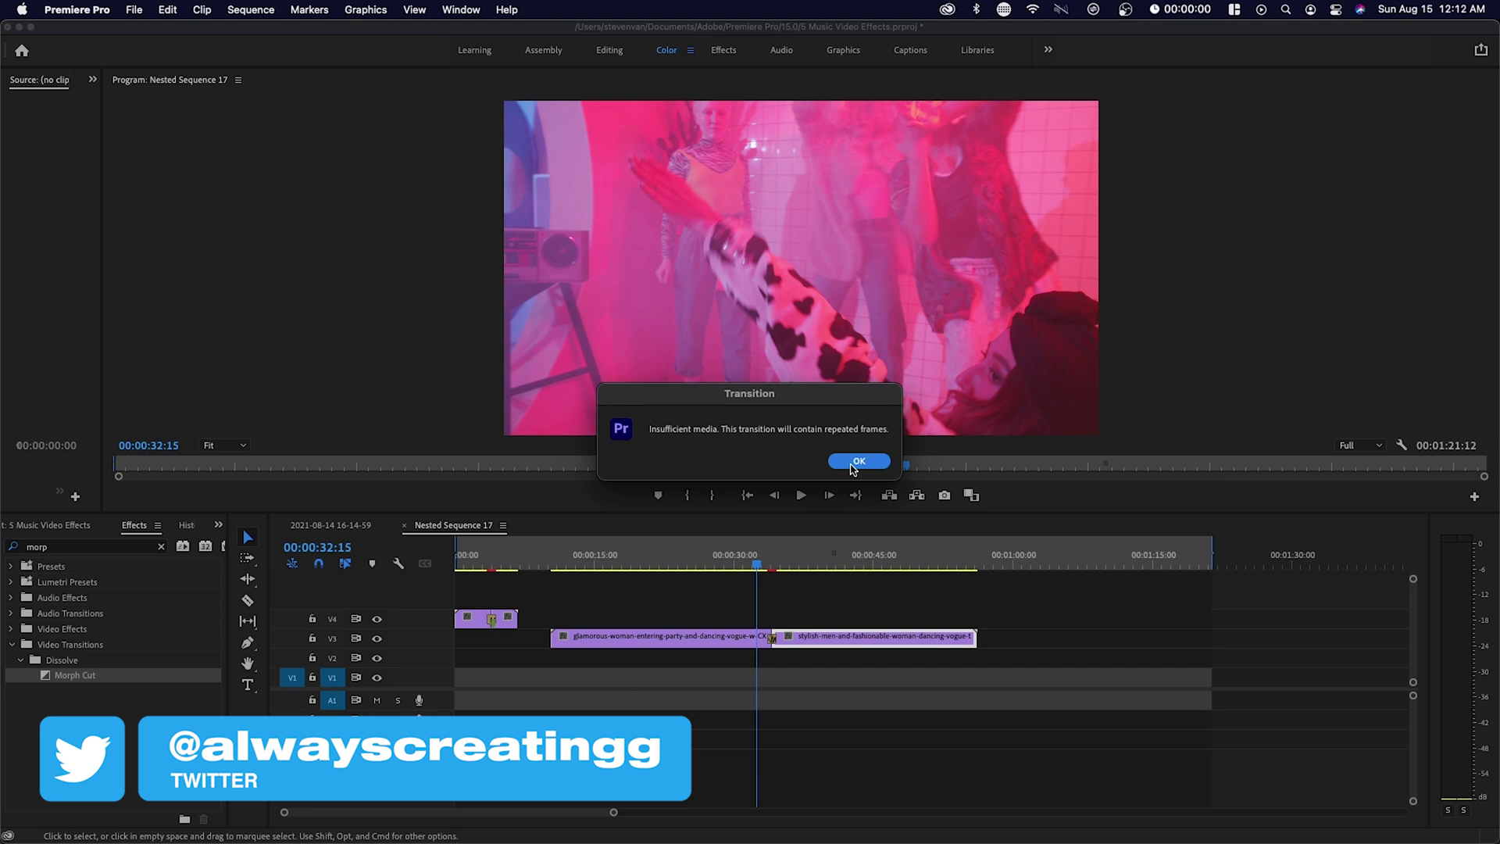
left_click(858, 461)
key("=")
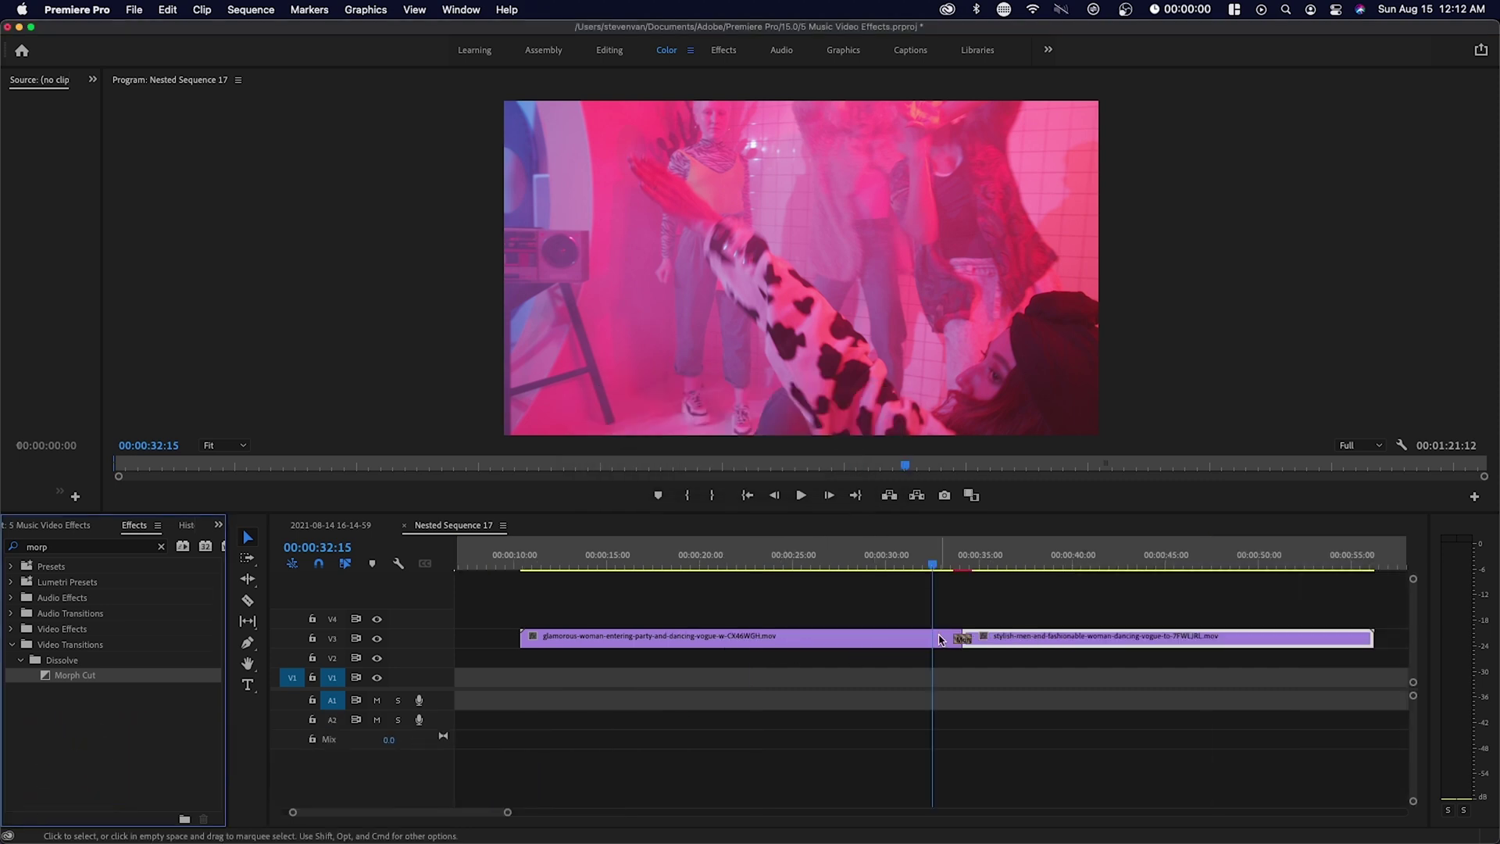
left_click(964, 576)
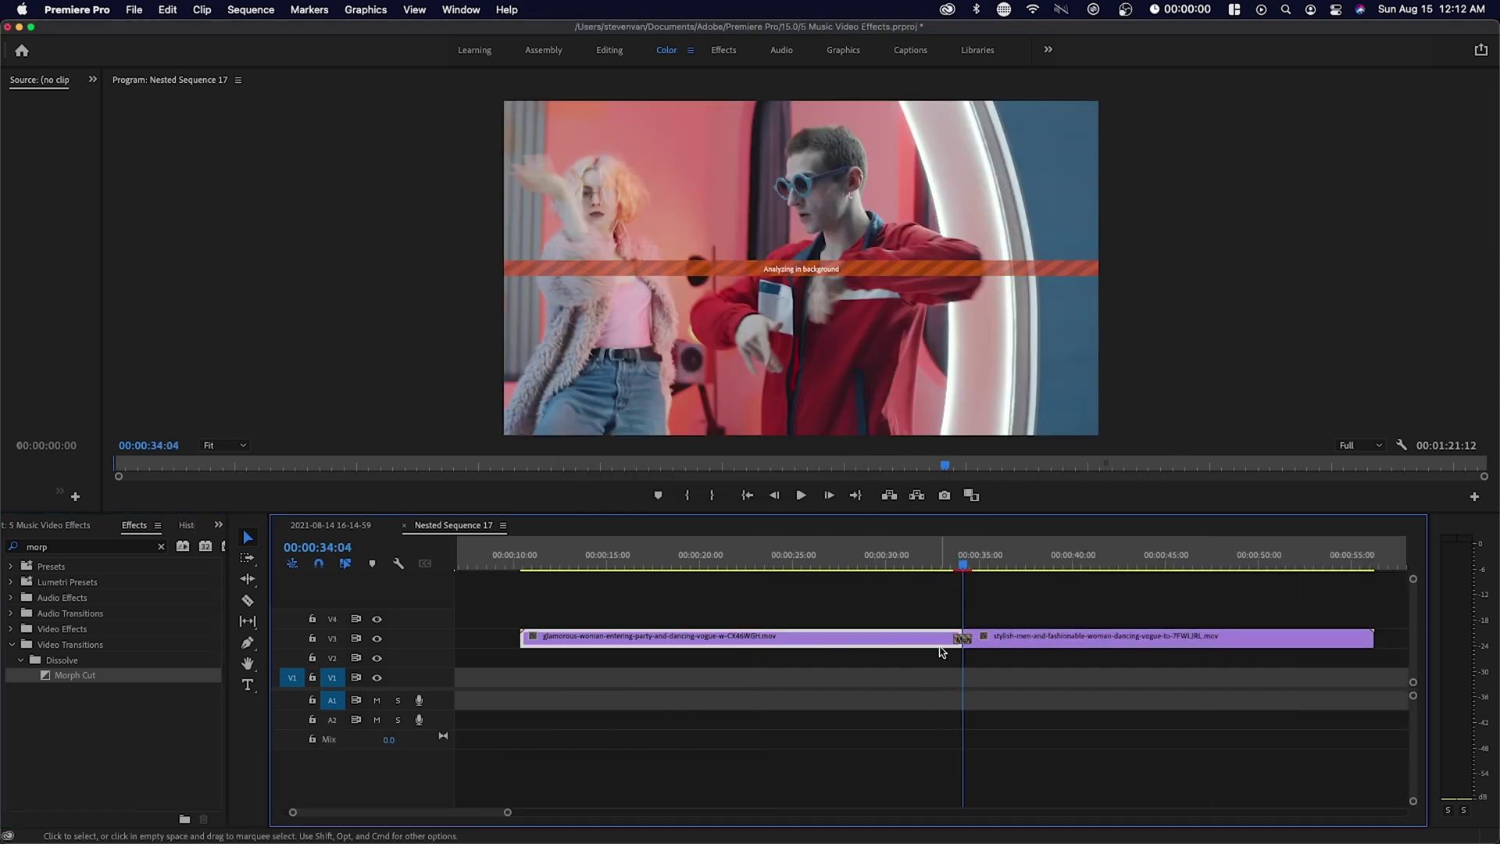
left_click(1000, 637)
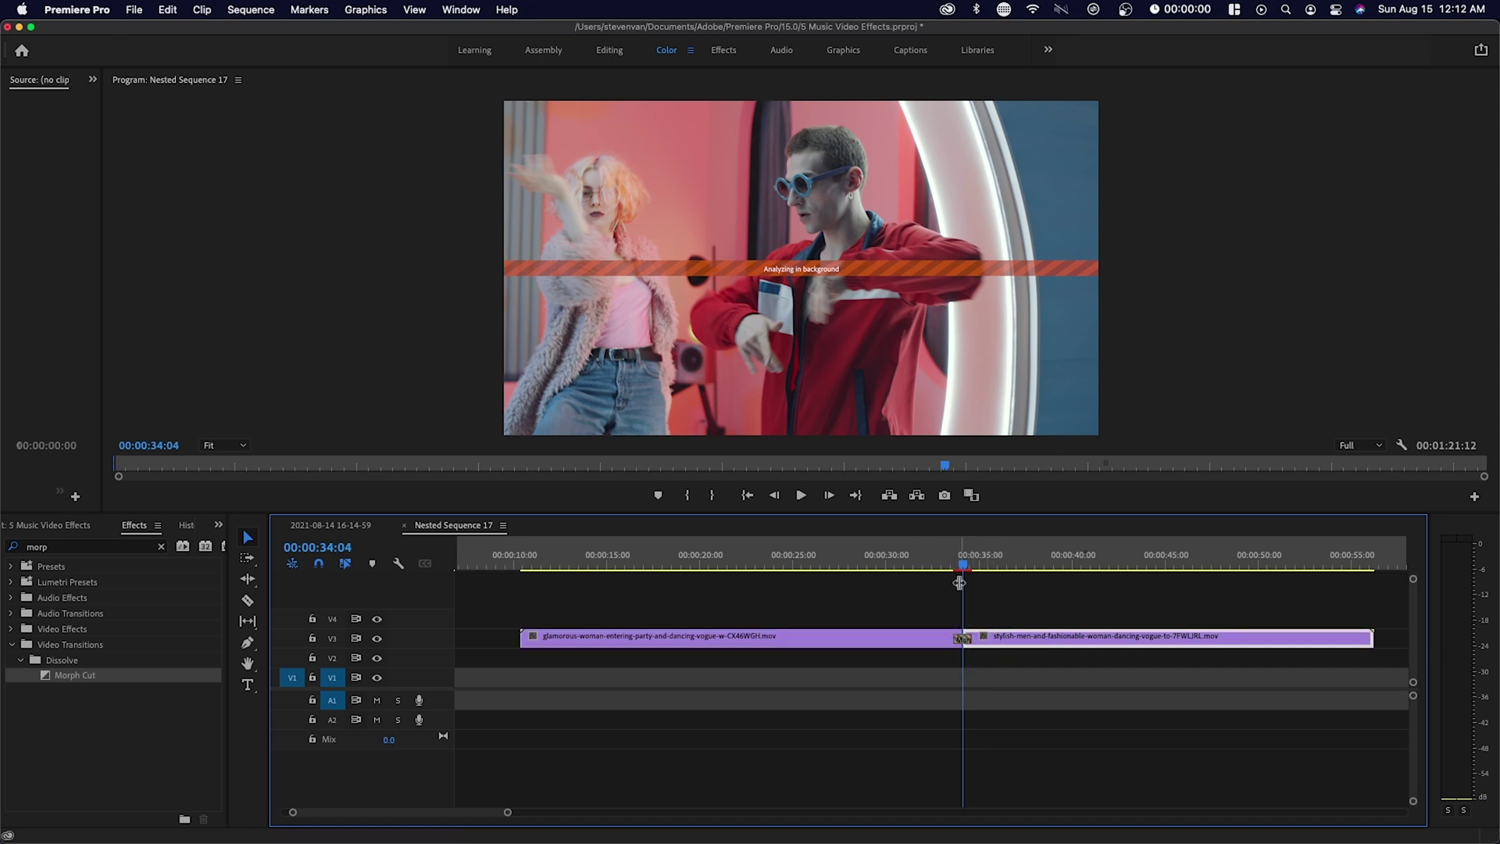
- Play and scrub through the Morph Cut between the two female-dance-team clips on V4 to examine the blend
key("minus")
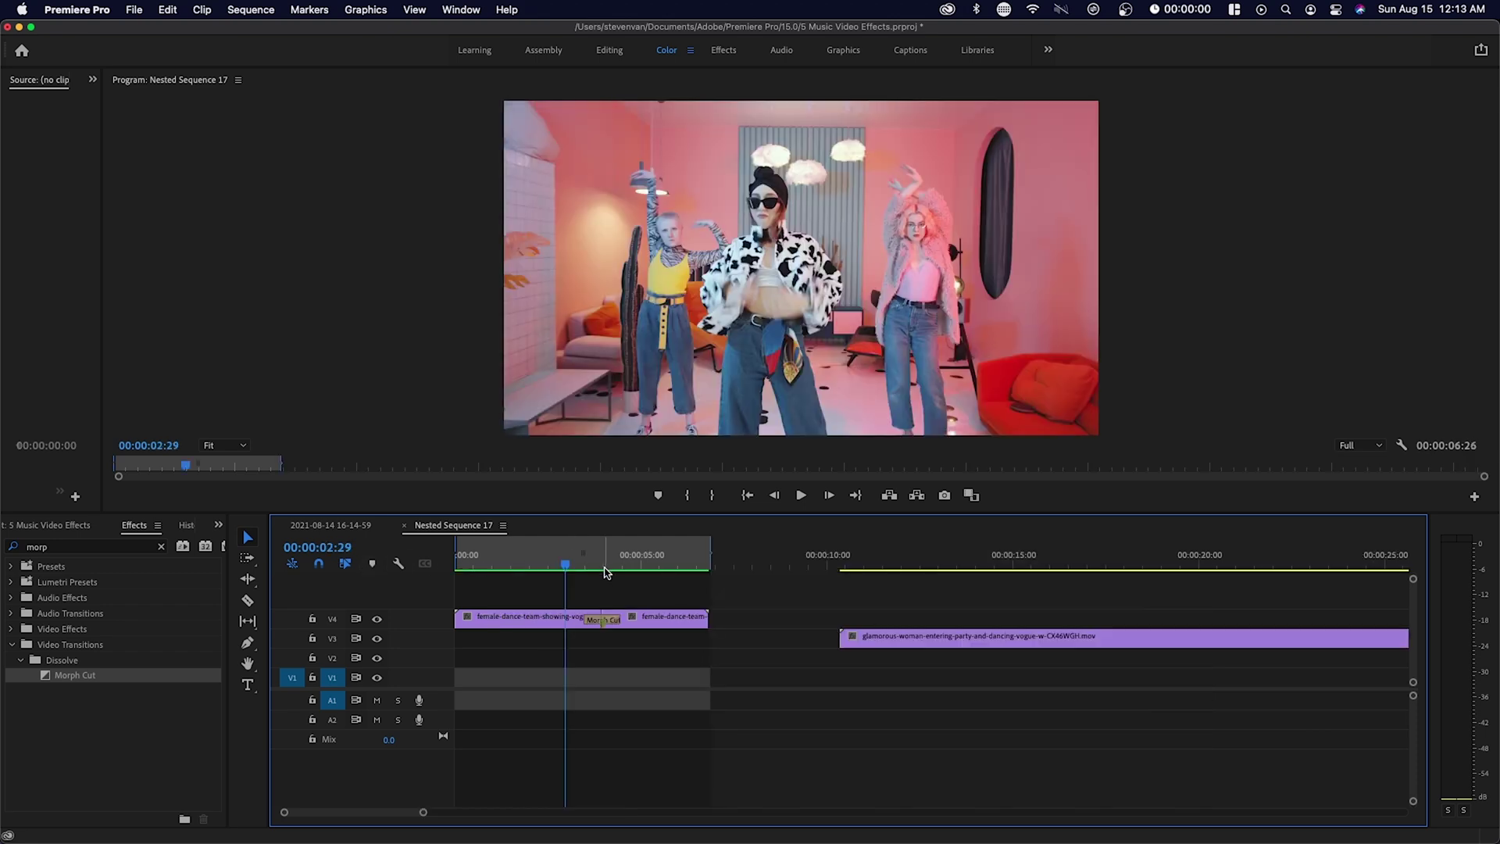
key("equal")
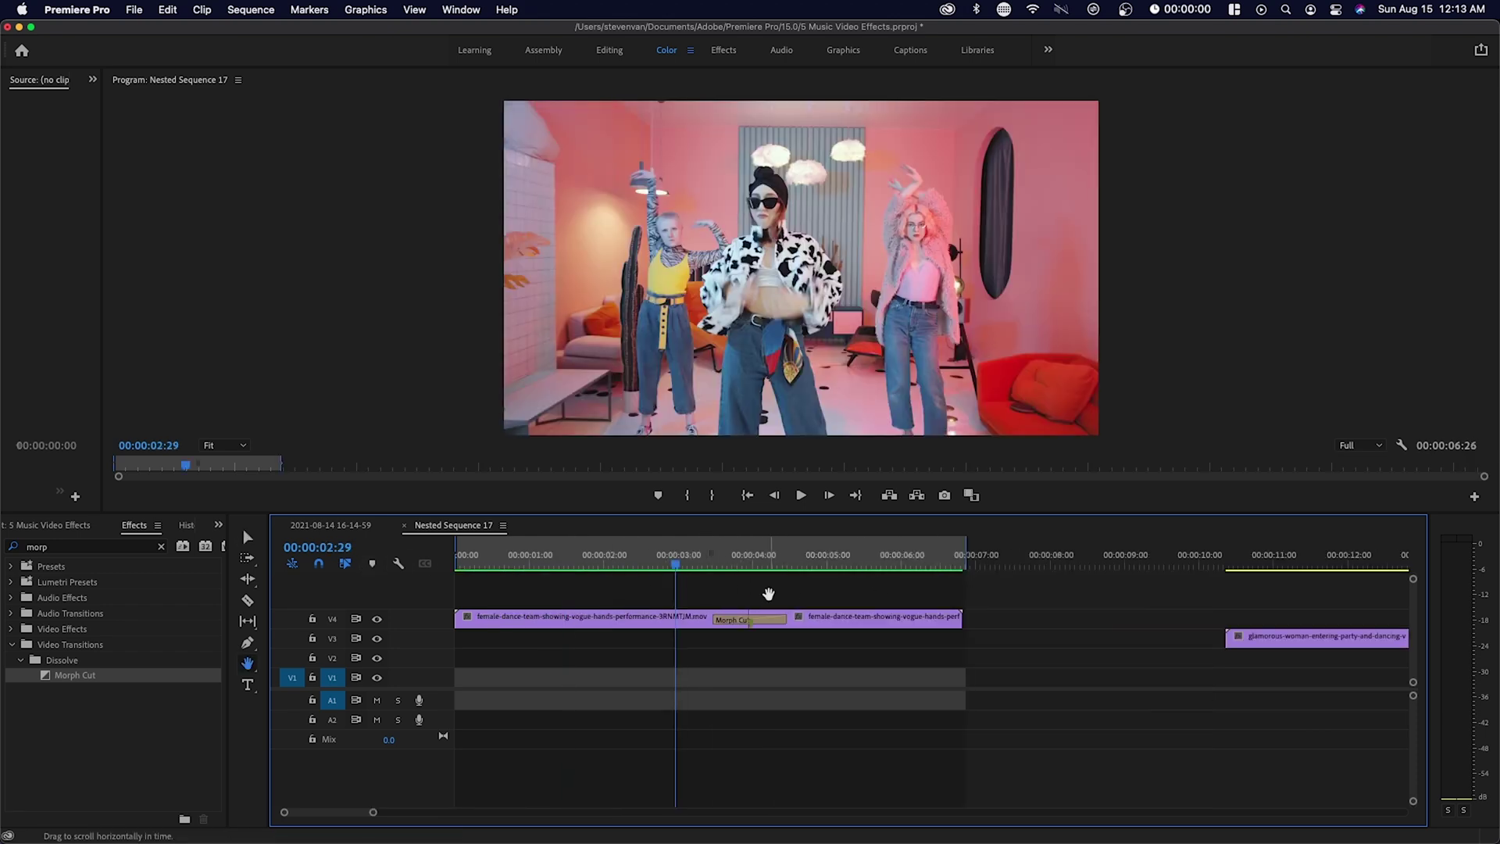
key("space")
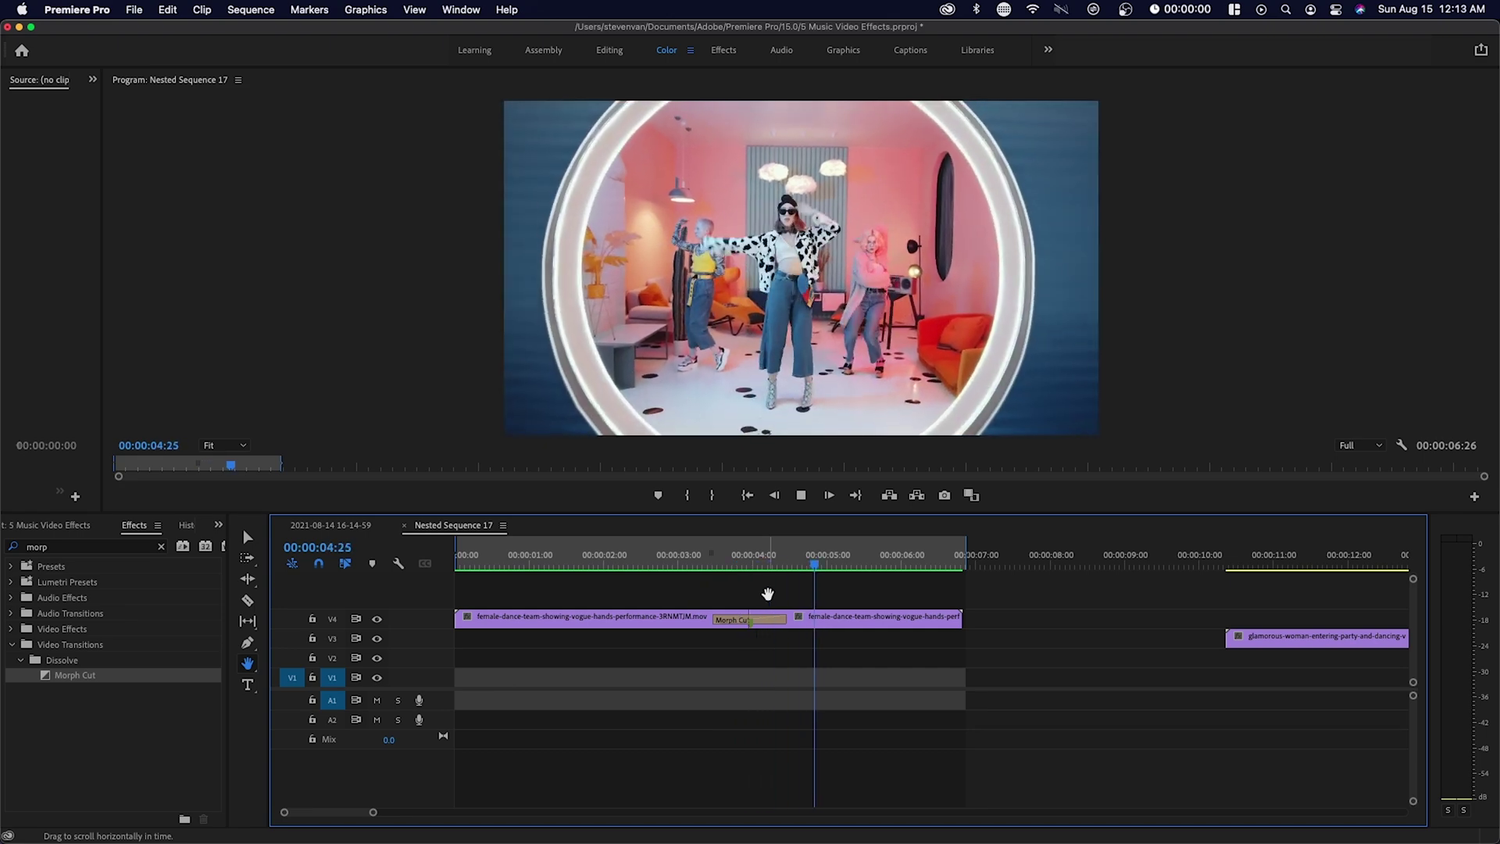
key("space")
left_click(727, 566)
key("space")
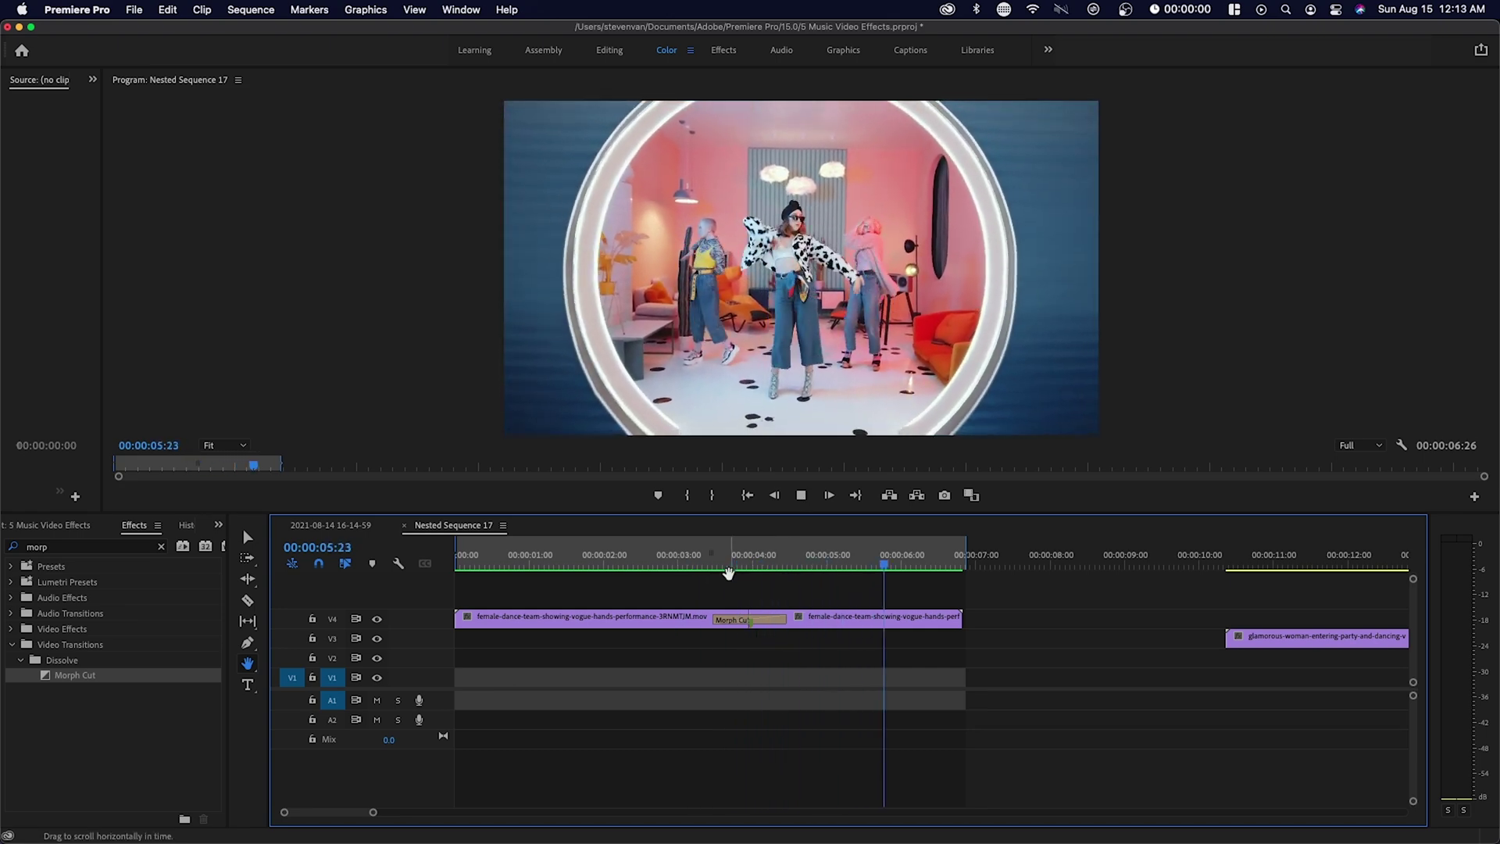
key("space")
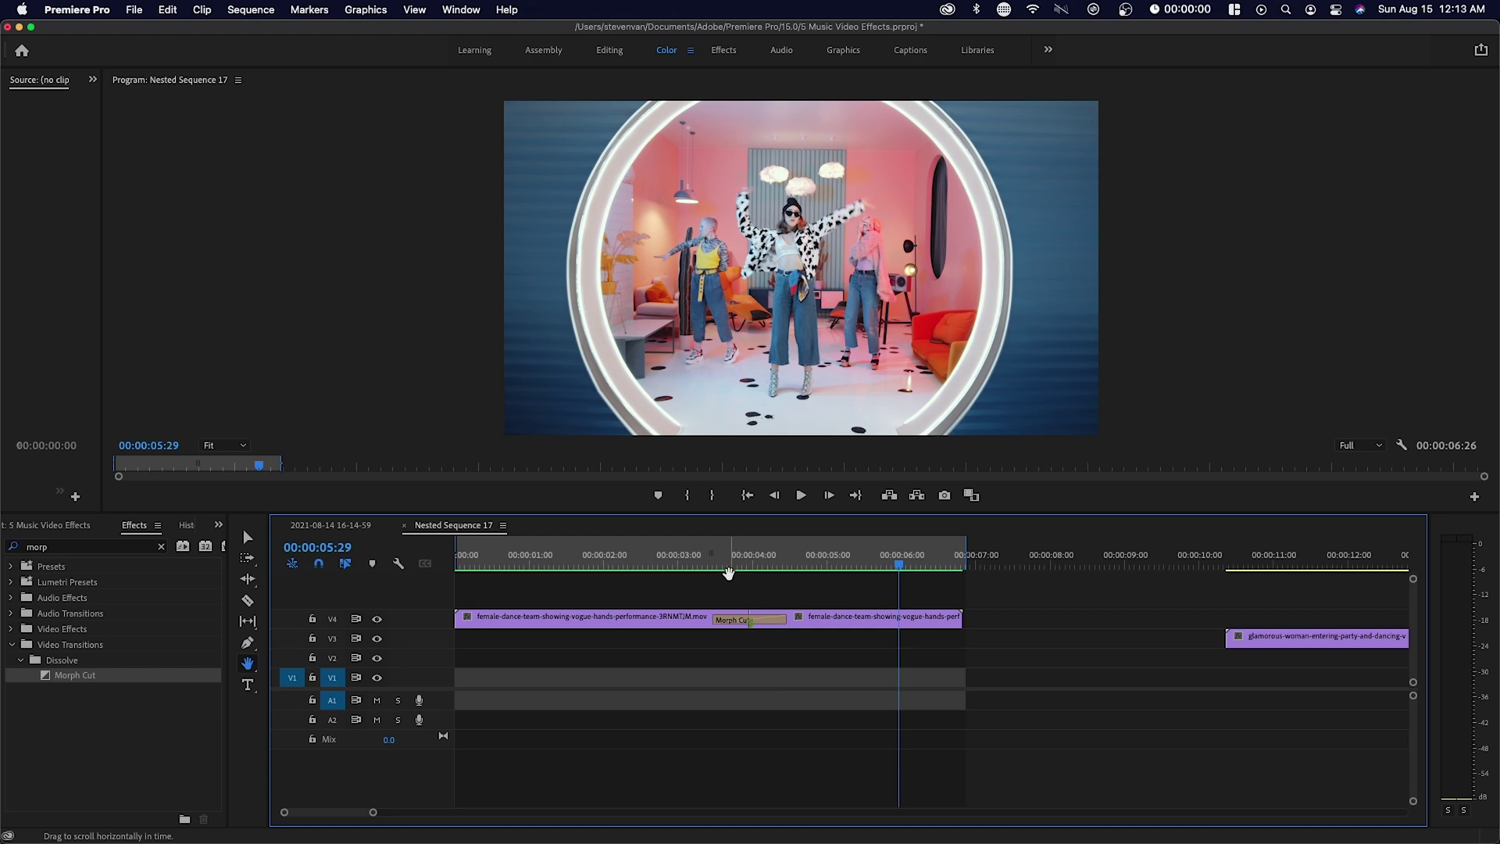
left_click(730, 565)
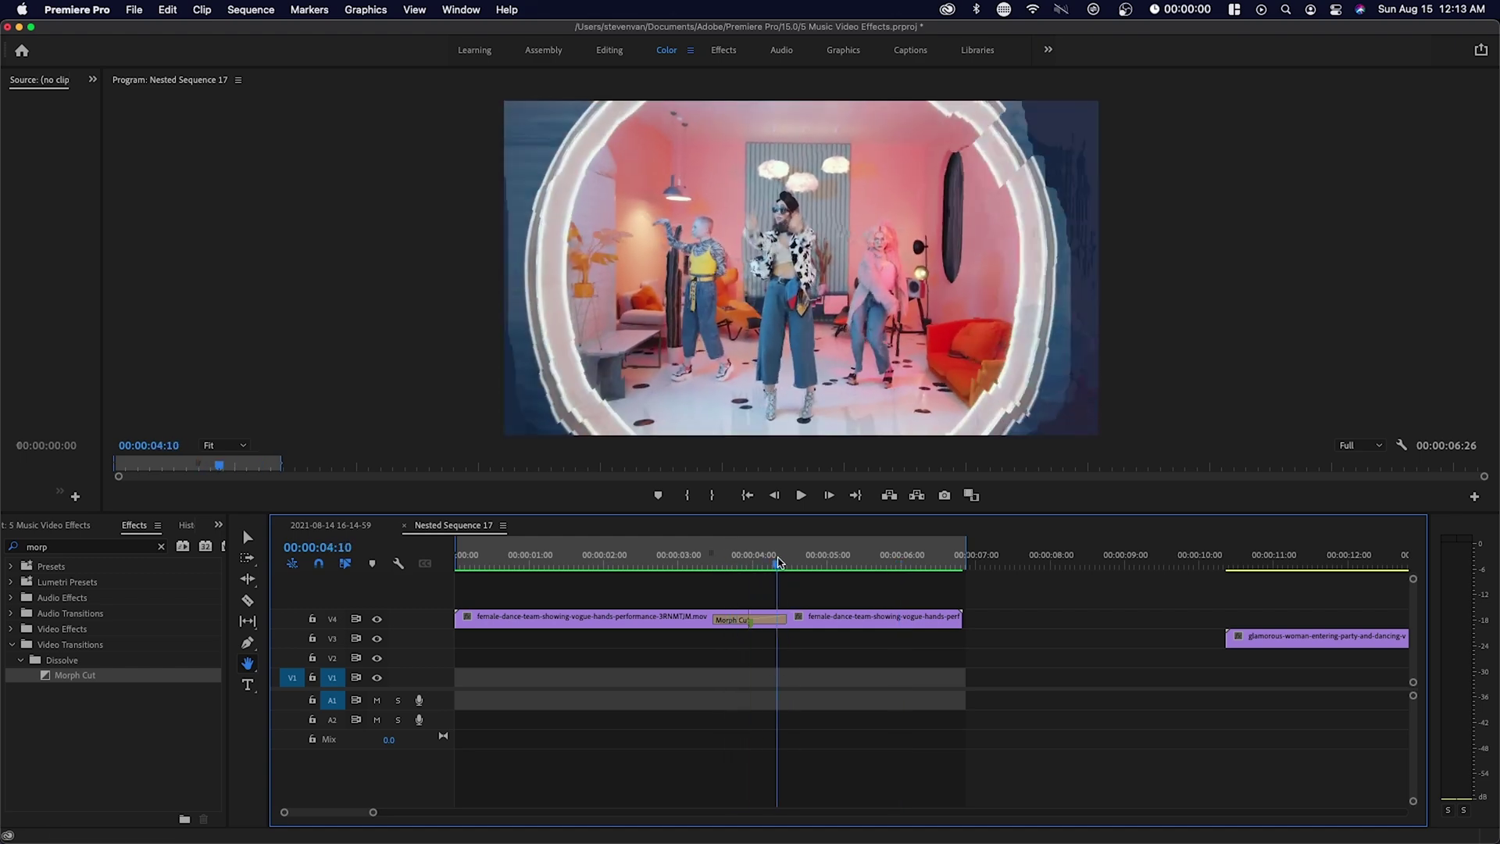
left_click(698, 573)
left_click_drag(698, 573, 806, 565)
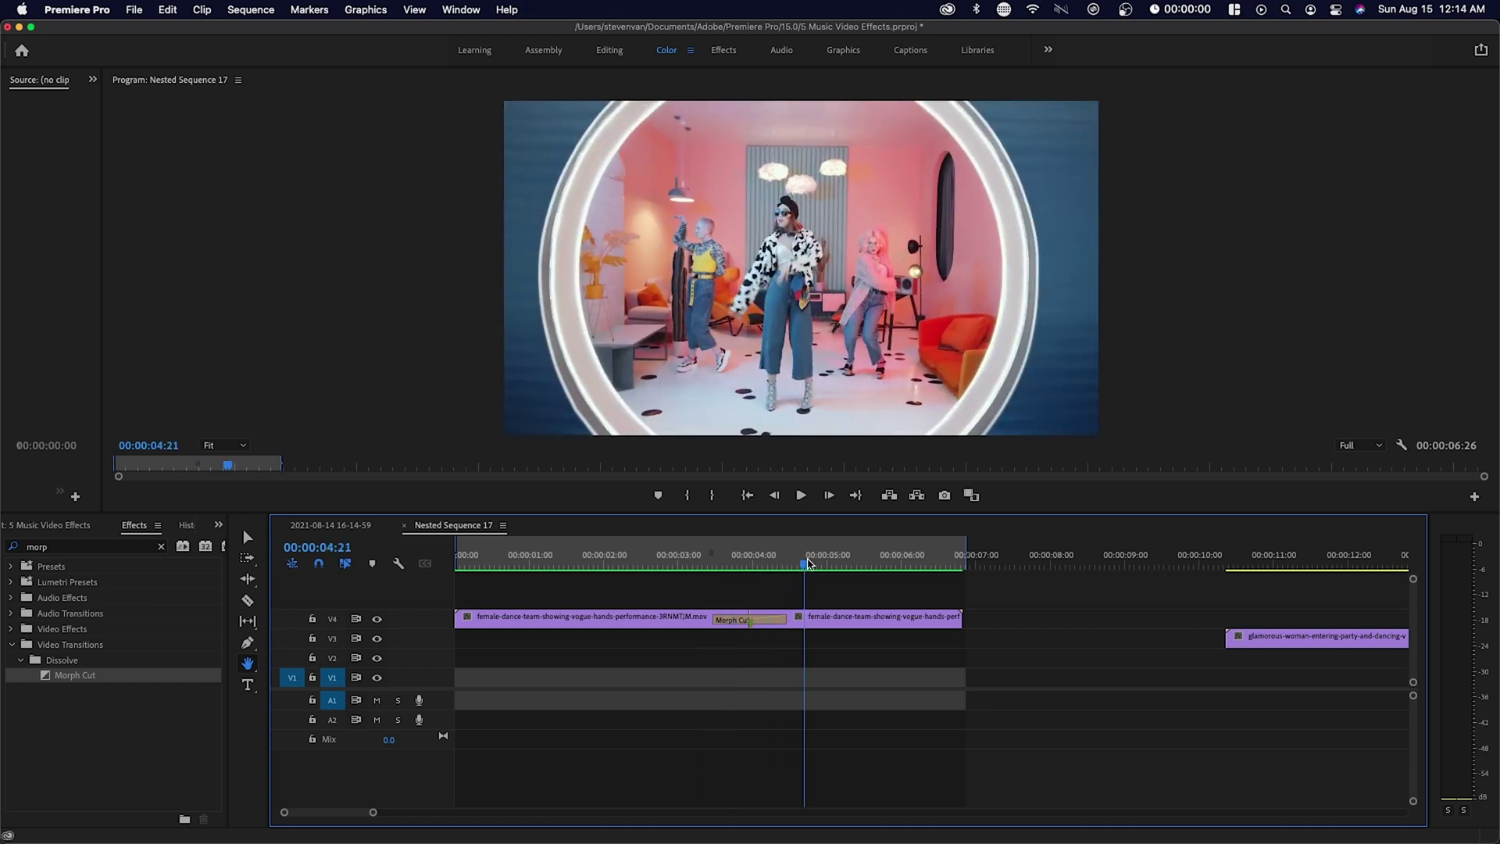
- Replace the second female-dance-team clip on V4 with the stylish-men clip, placed directly after the first female-dance-team clip
key("v")
left_click_drag(961, 619, 1237, 623)
key("minus")
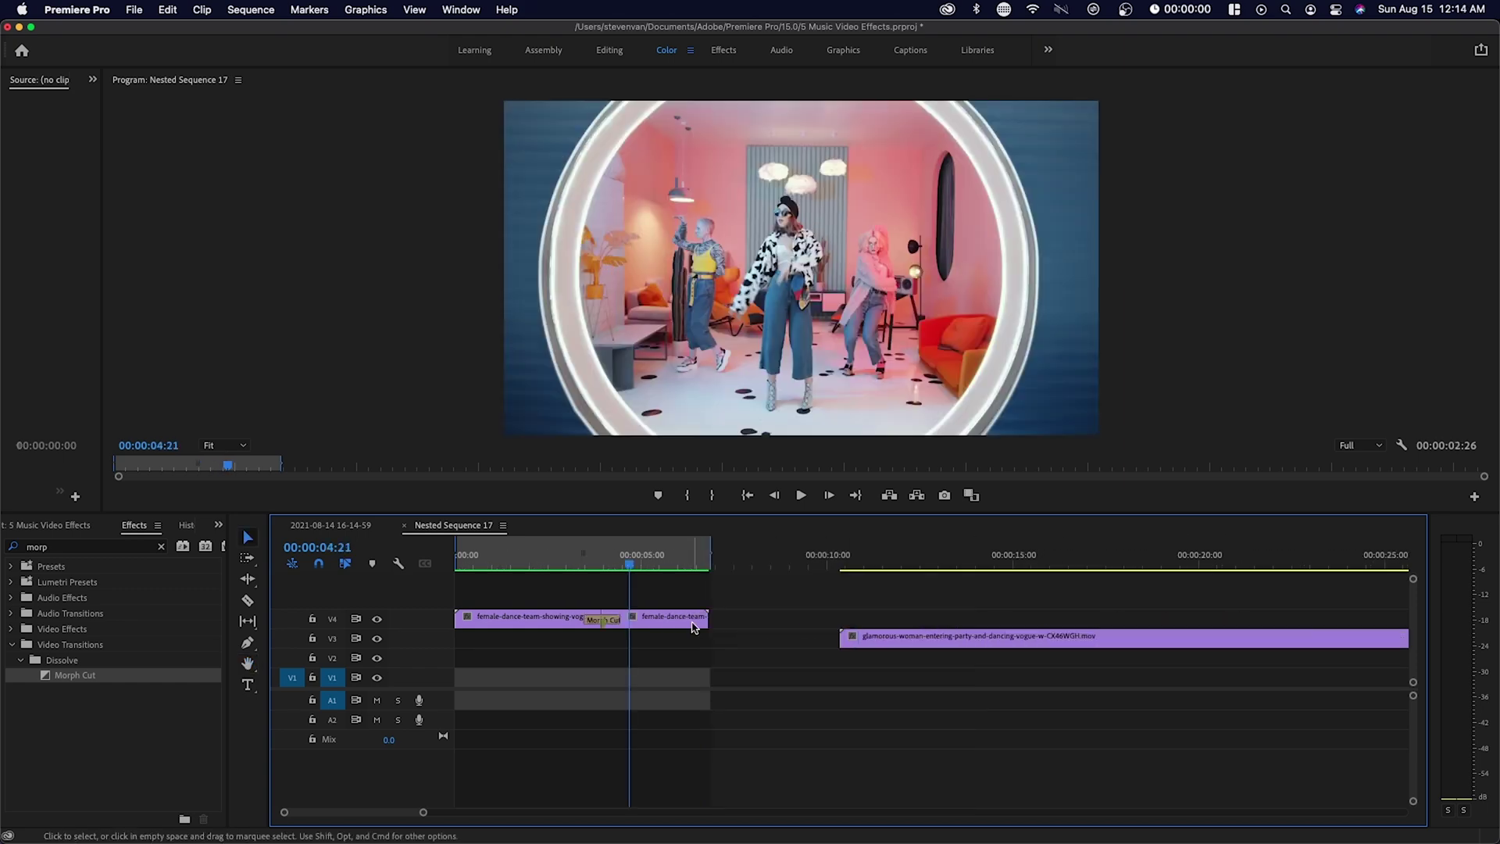
key("Delete")
left_click(25, 526)
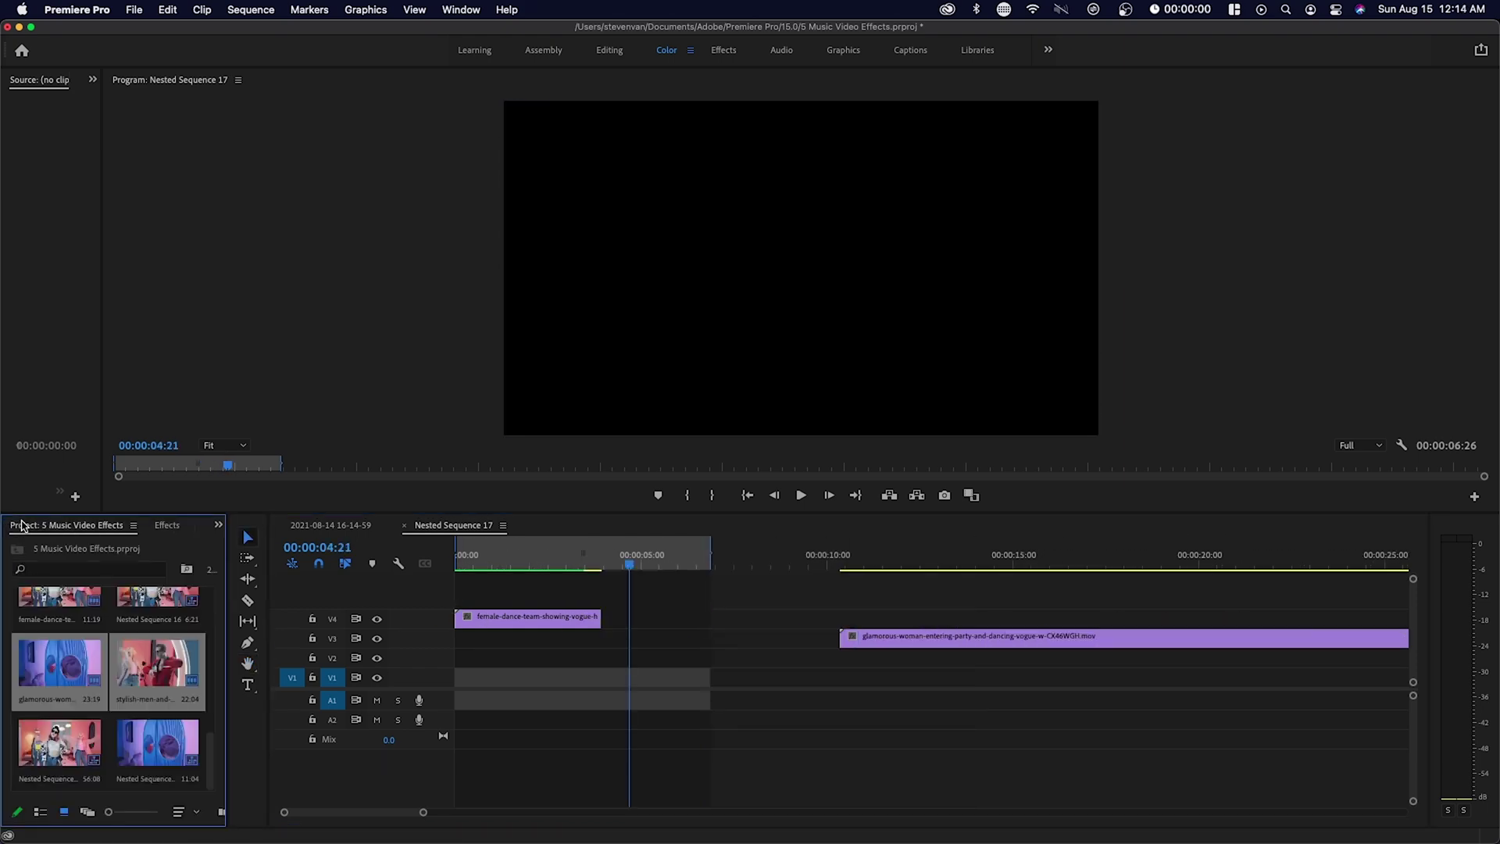
left_click_drag(157, 664, 603, 620)
key("minus")
left_click_drag(628, 564, 555, 580)
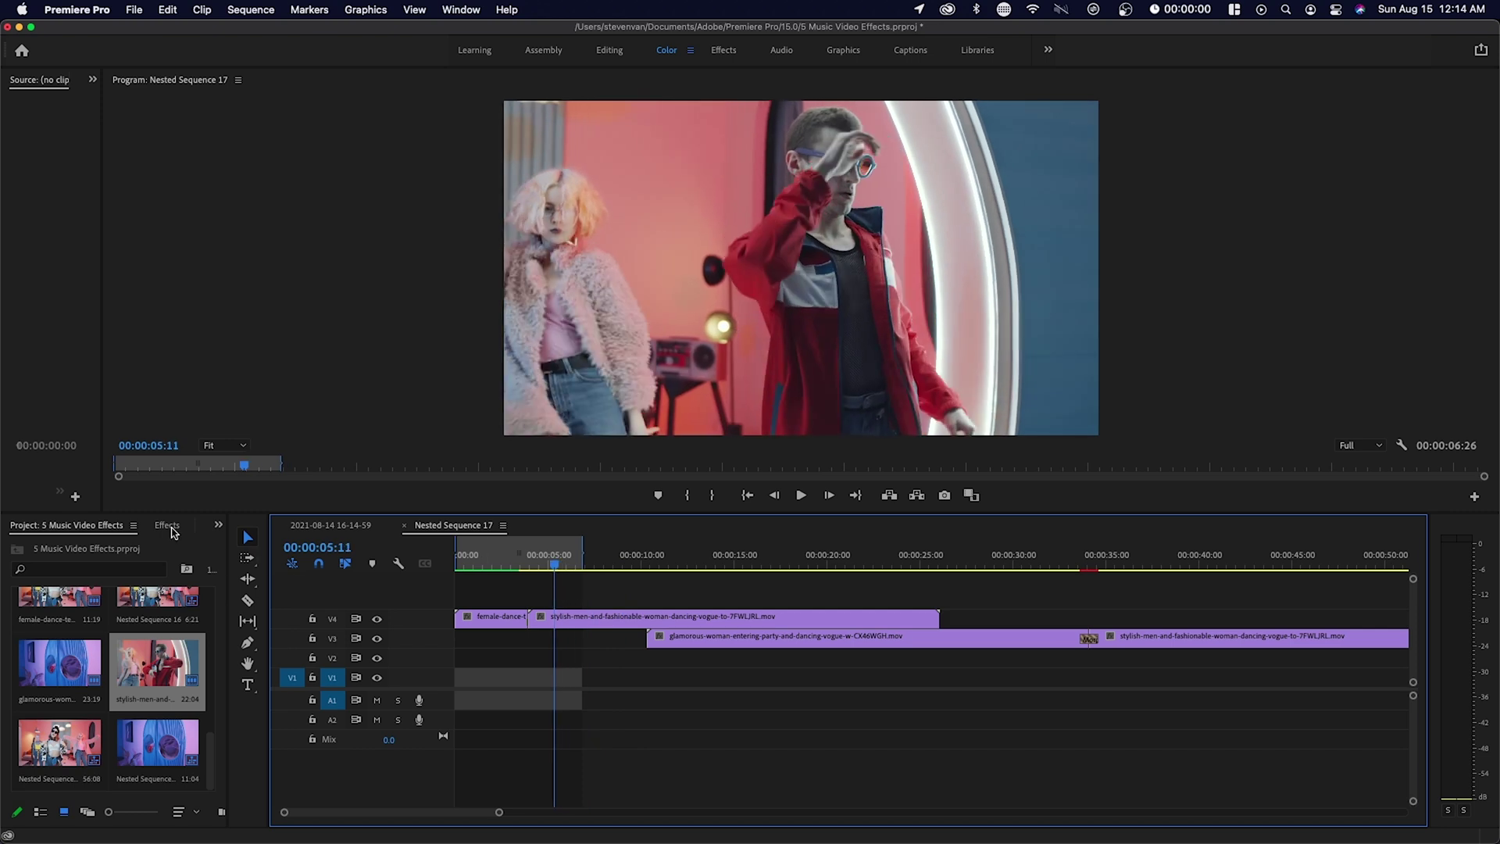
- Apply a Morph Cut between the female-dance-team and stylish-men clips on V4, and review the transition frame by frame
left_click(170, 526)
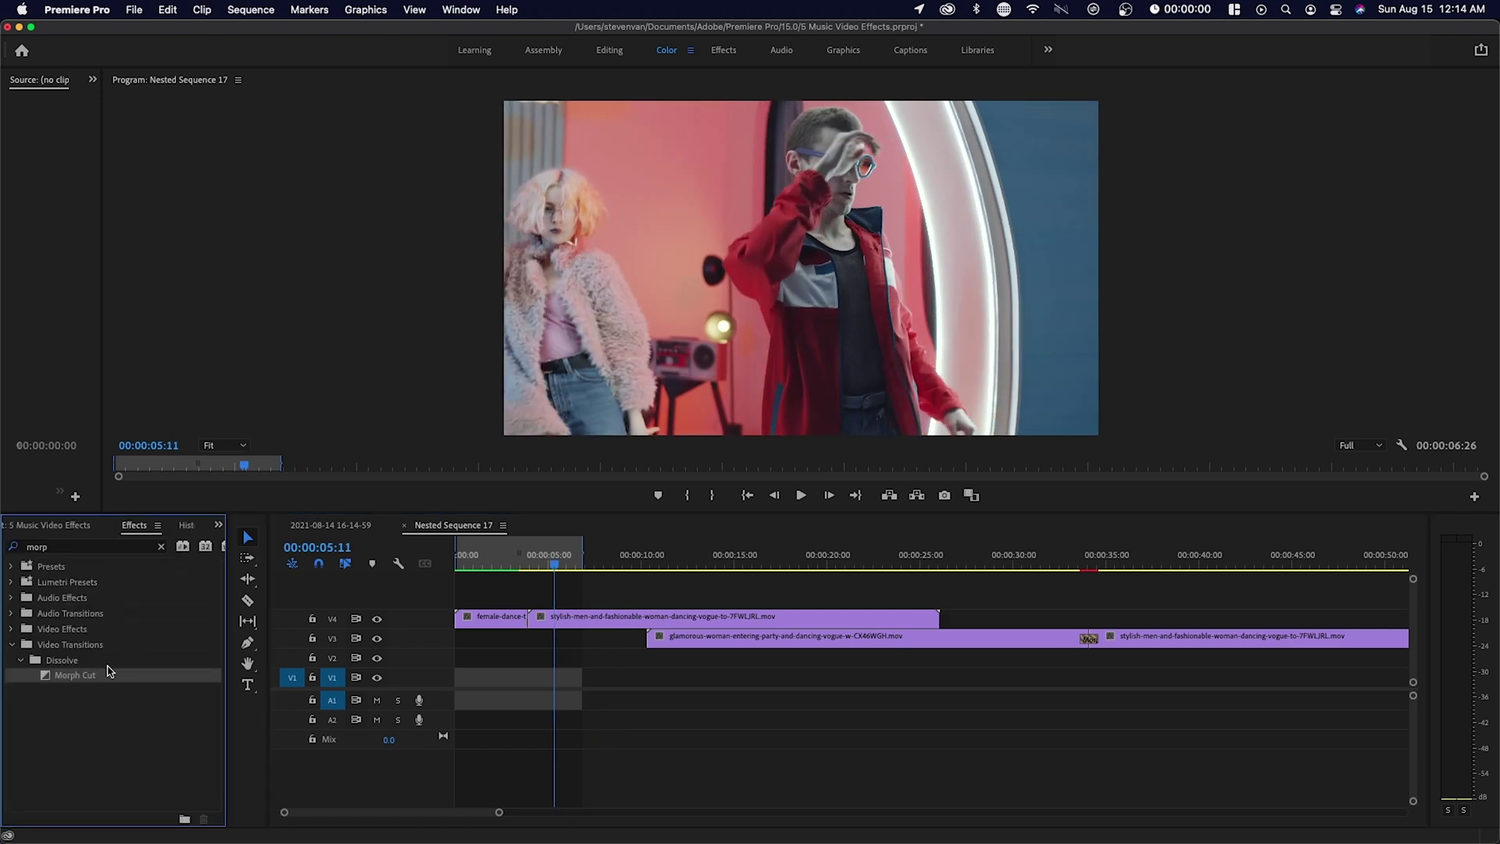
left_click_drag(110, 672, 563, 617)
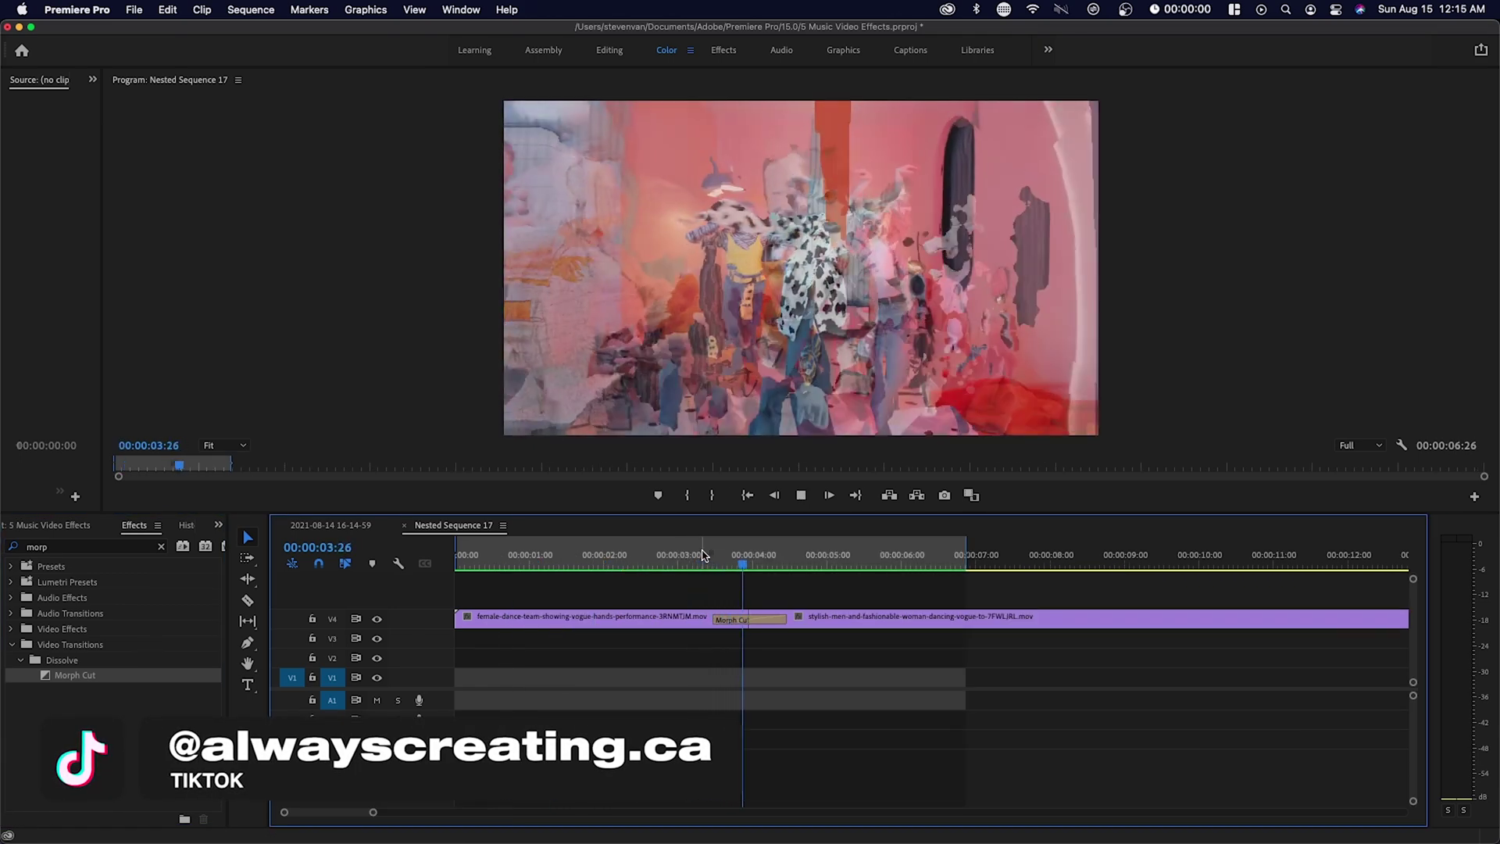
left_click_drag(705, 556, 723, 559)
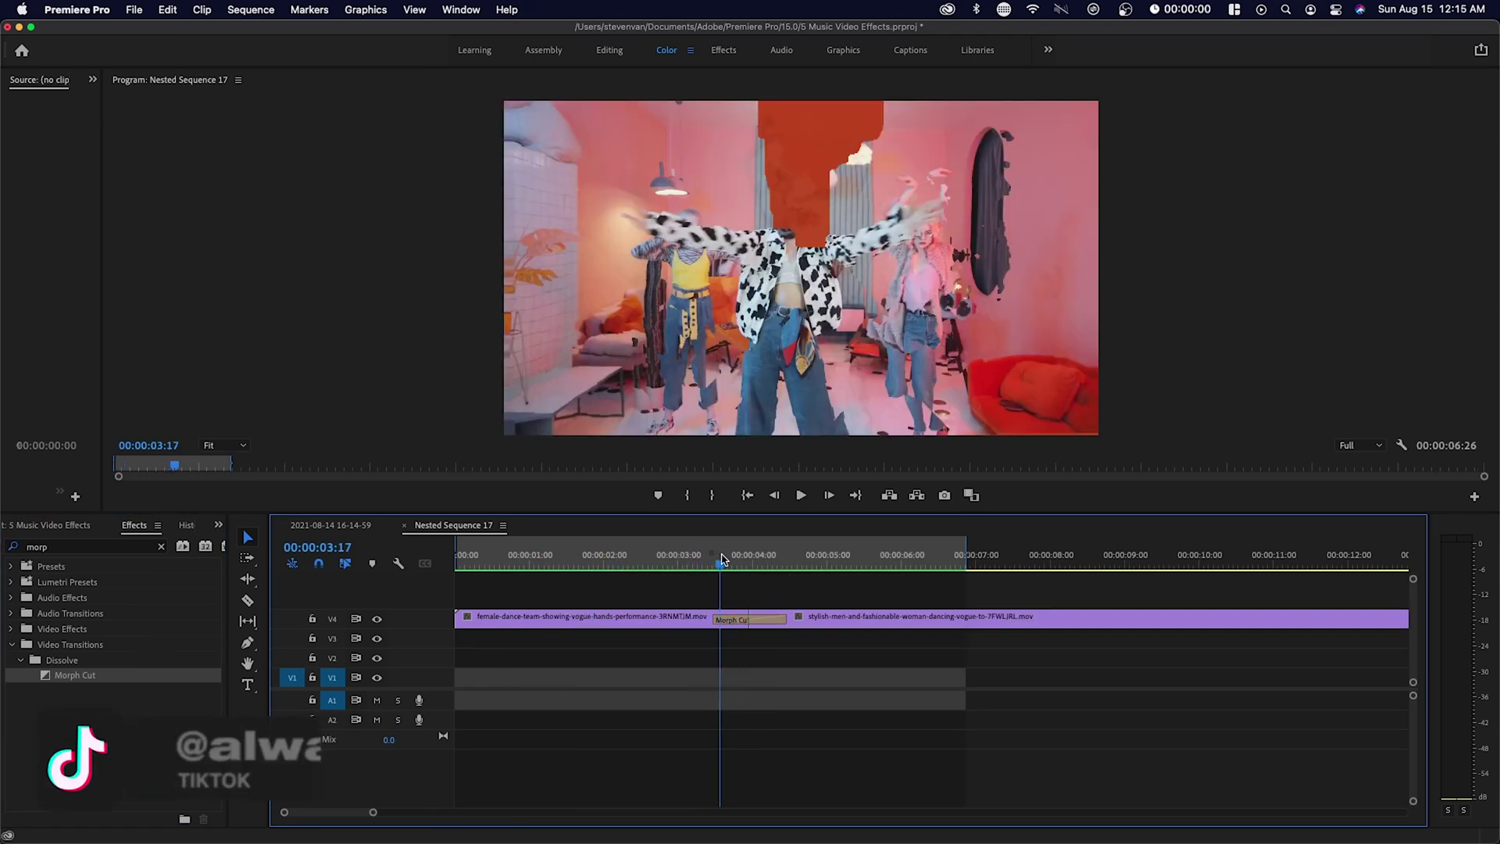
key("space")
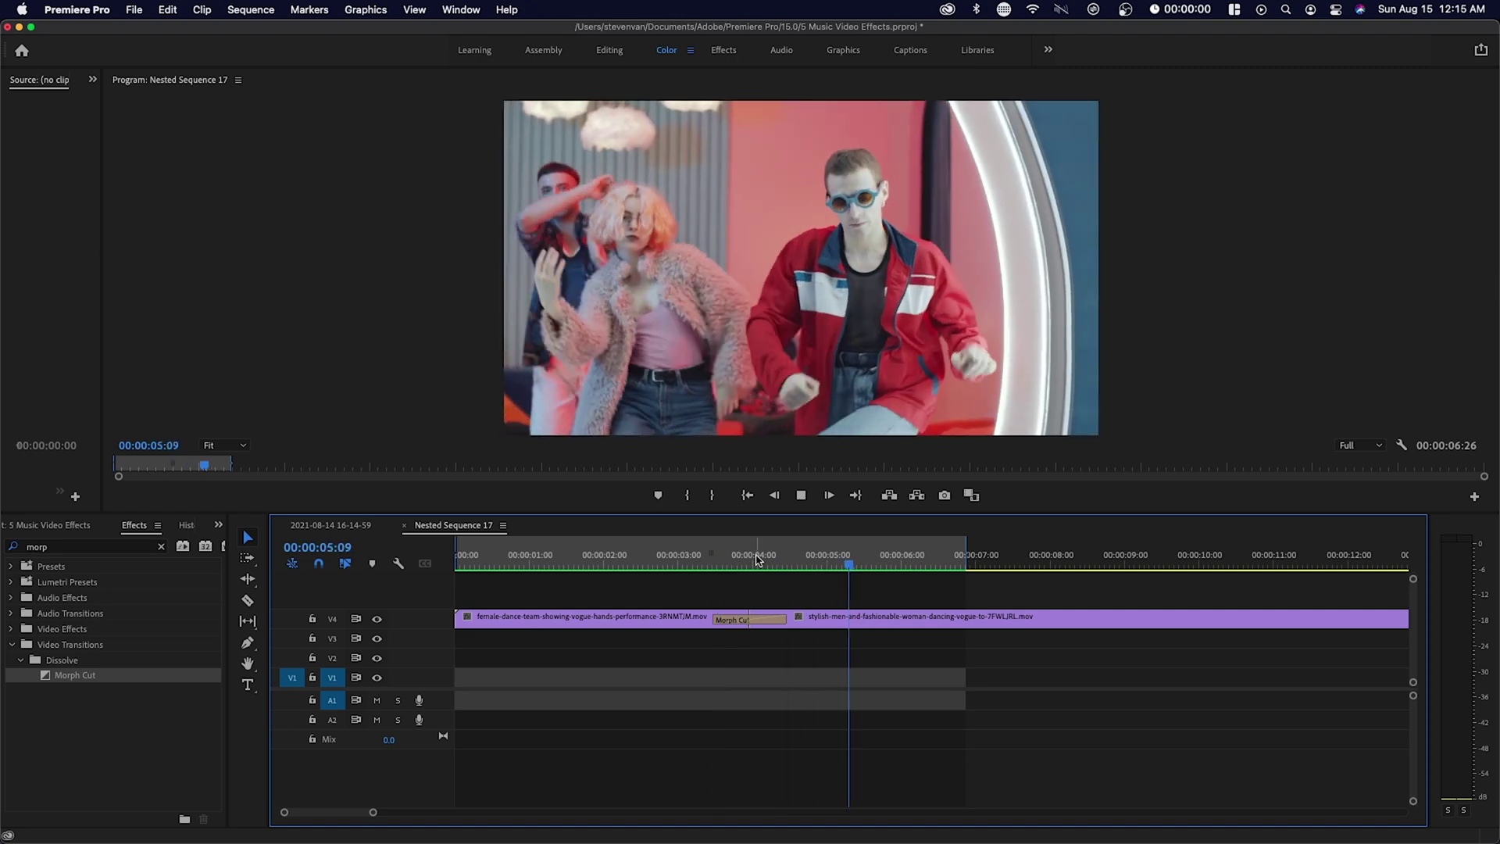
left_click(701, 559)
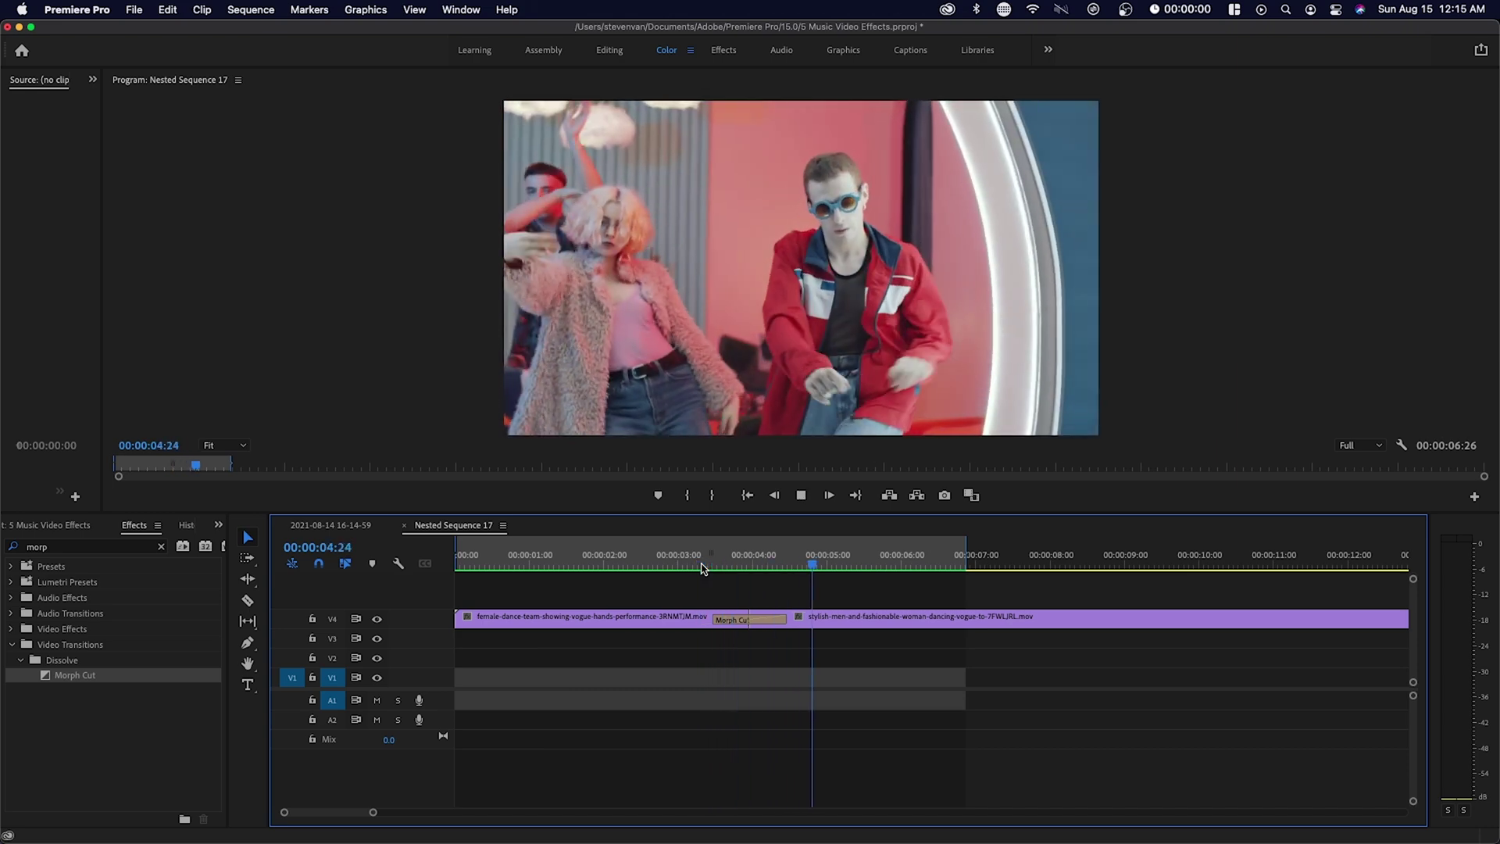
left_click(702, 564)
left_click_drag(702, 568, 729, 564)
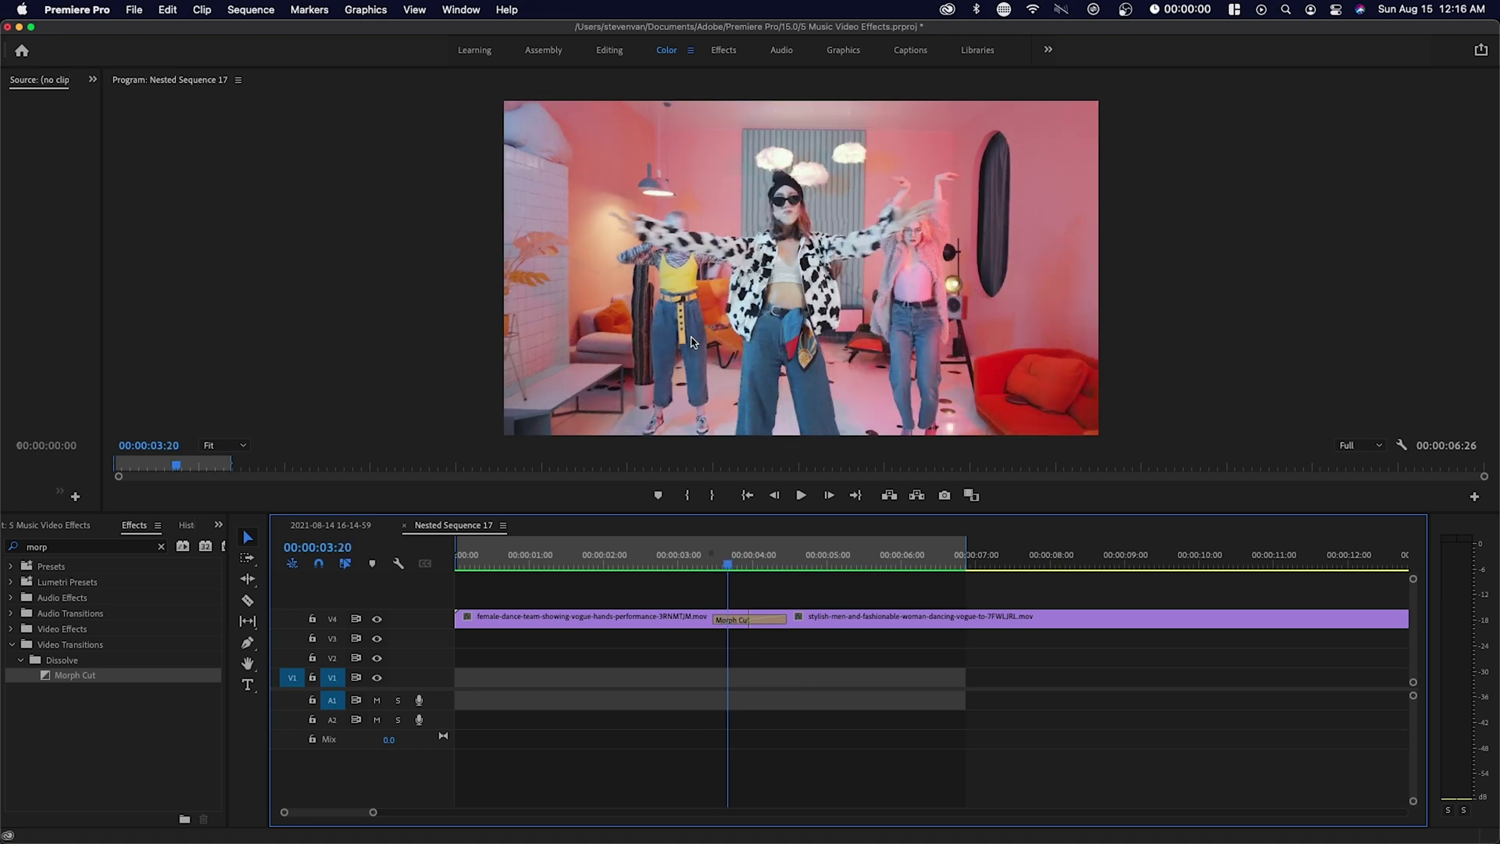
mouse_move(739, 569)
left_mouse_down()
mouse_move(757, 566)
mouse_move(726, 569)
mouse_move(788, 569)
mouse_move(733, 577)
left_mouse_up()
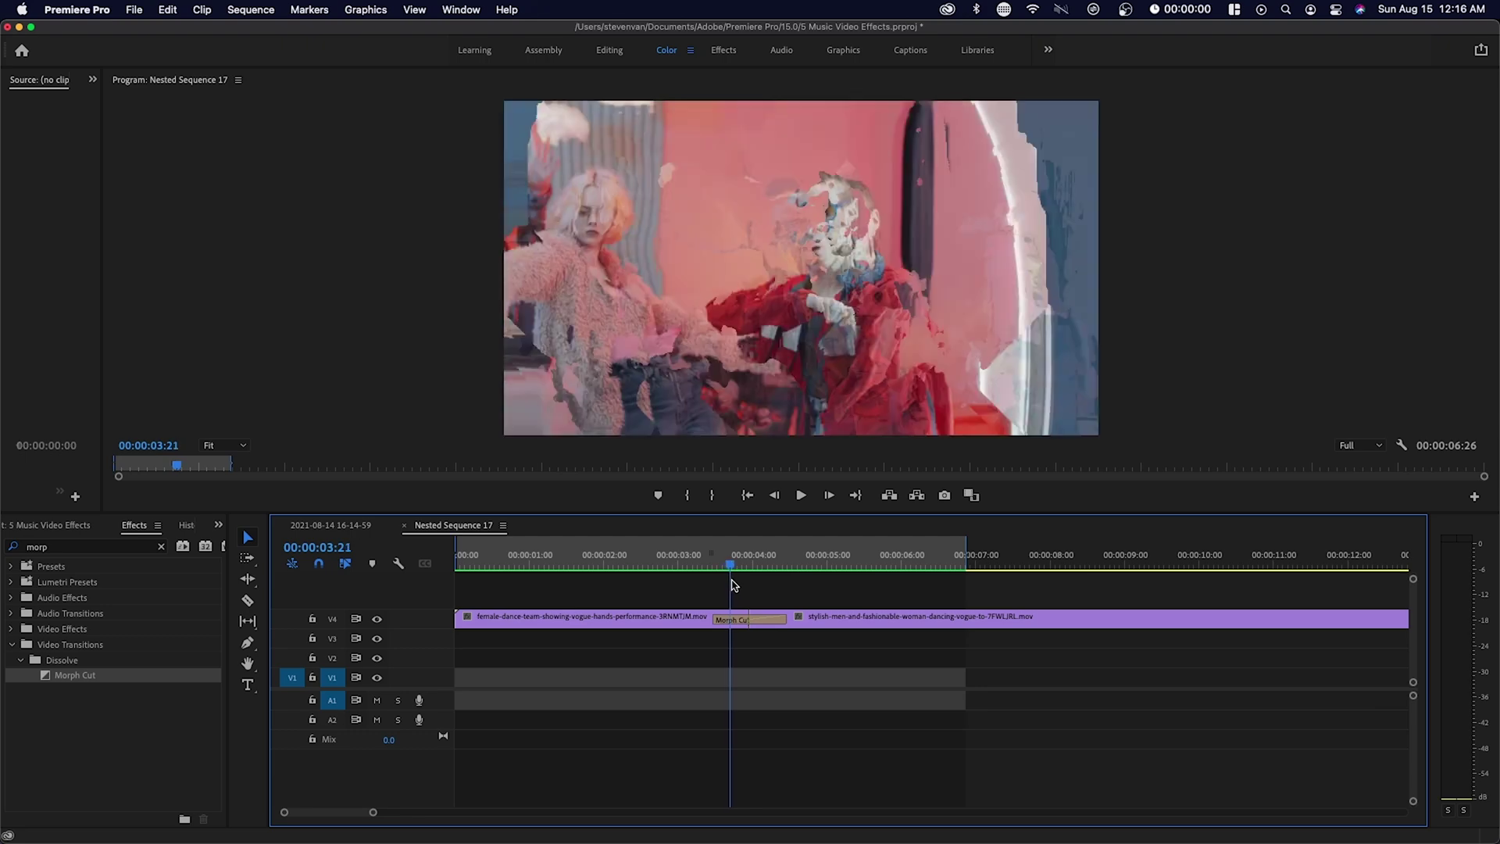
left_click_drag(733, 584, 801, 586)
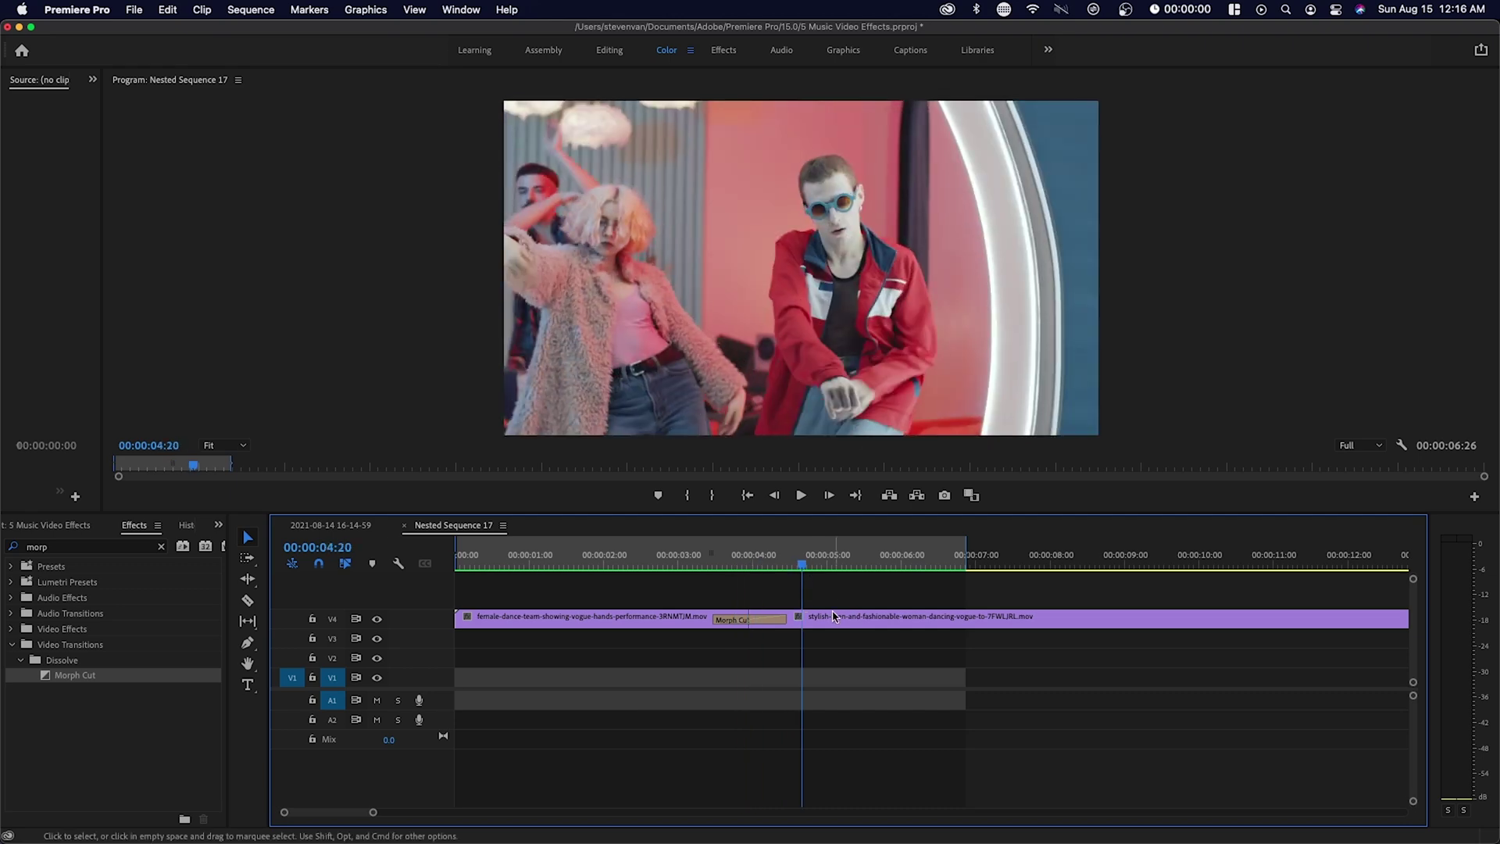
- Reframe the stylish-men clip on V4 around the man in red by setting Scale to 138 and horizontal Position to 1326
left_click(837, 617)
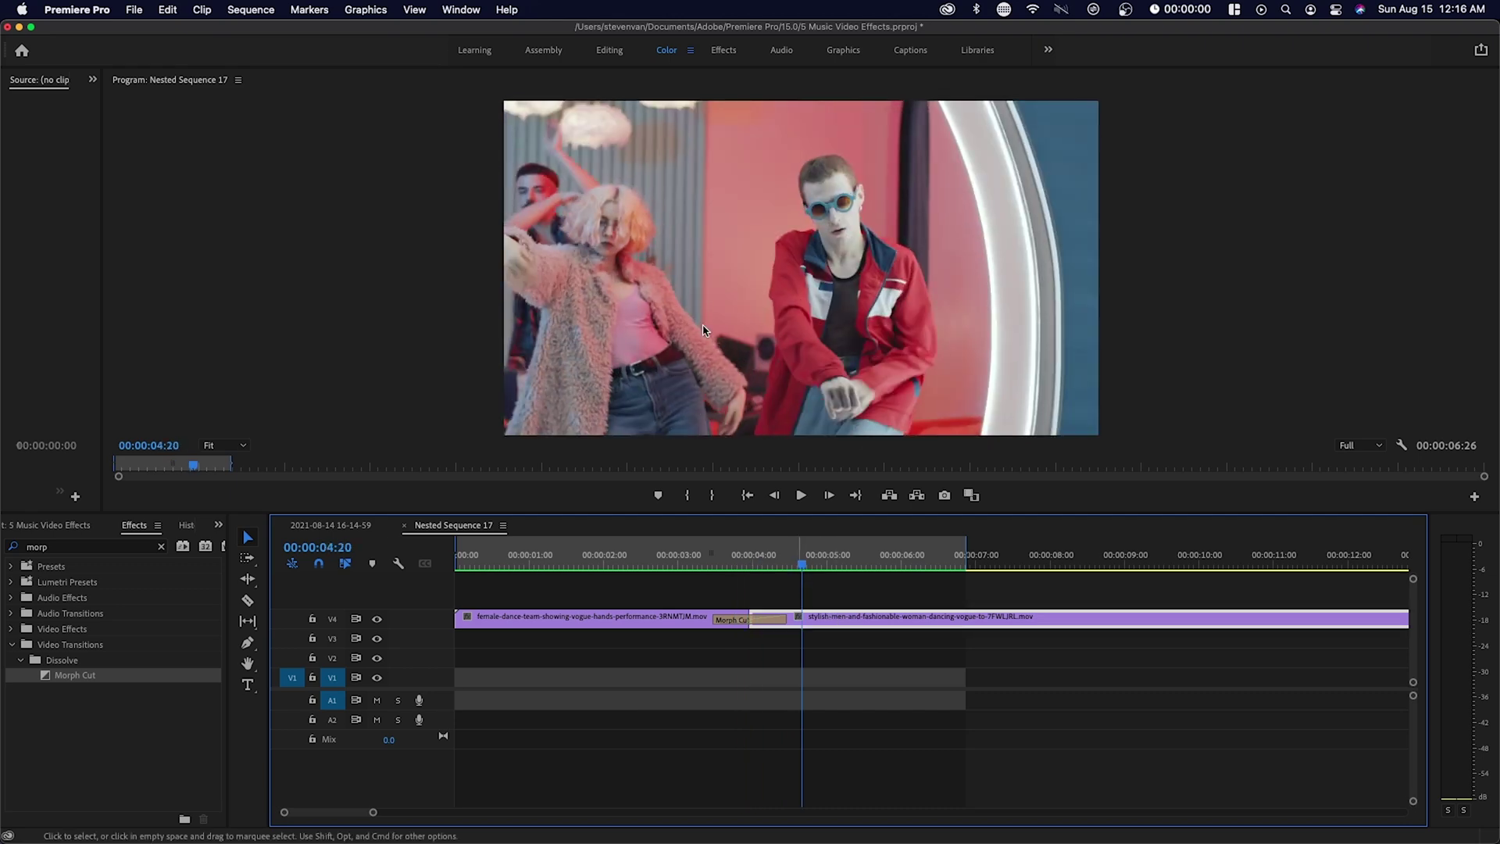
left_click(88, 82)
left_click(113, 134)
left_click_drag(102, 140, 311, 145)
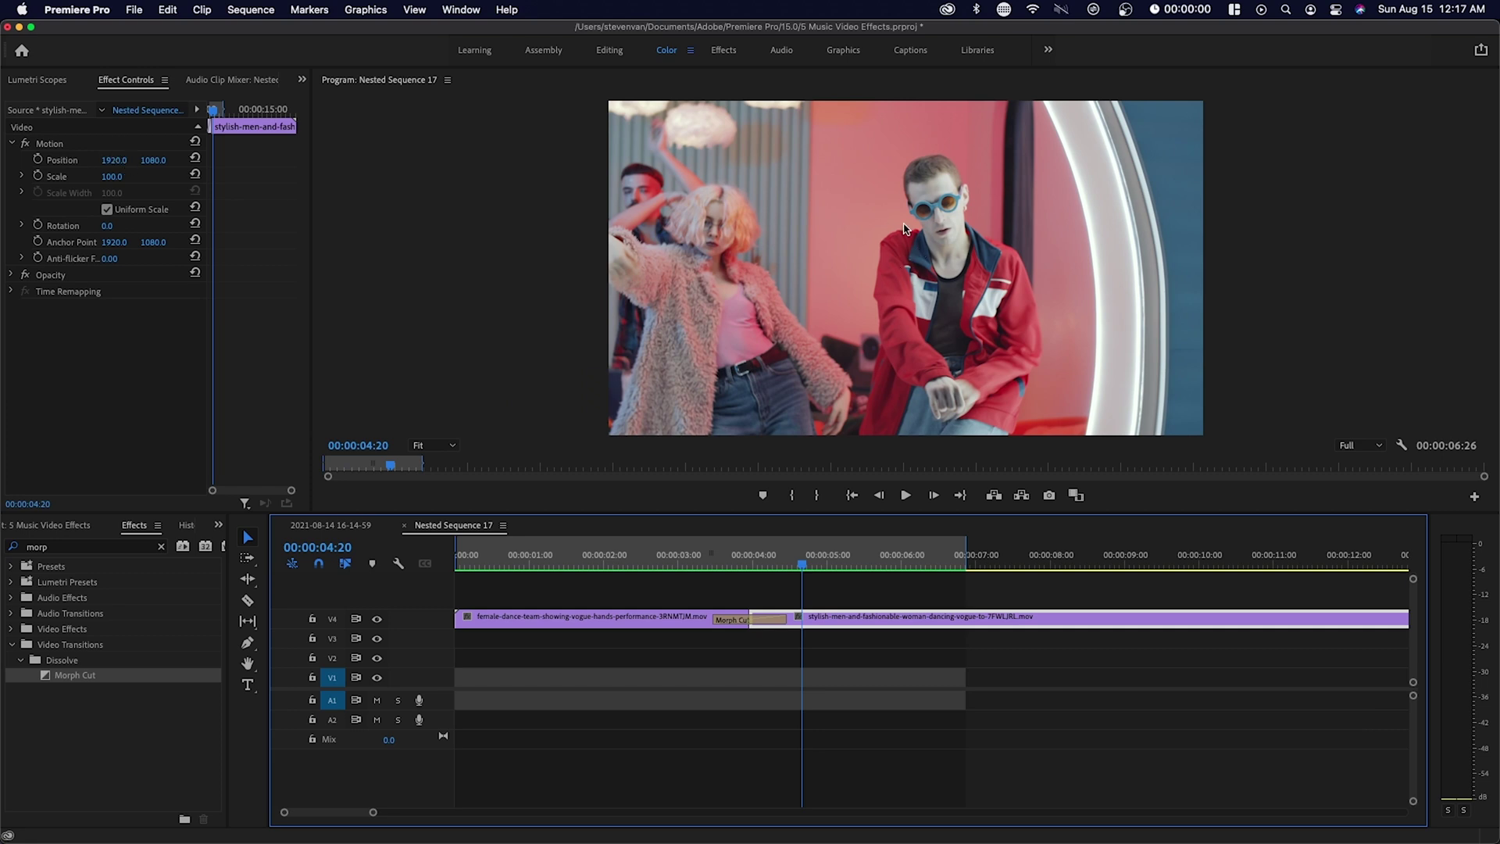
left_click_drag(115, 160, 147, 176)
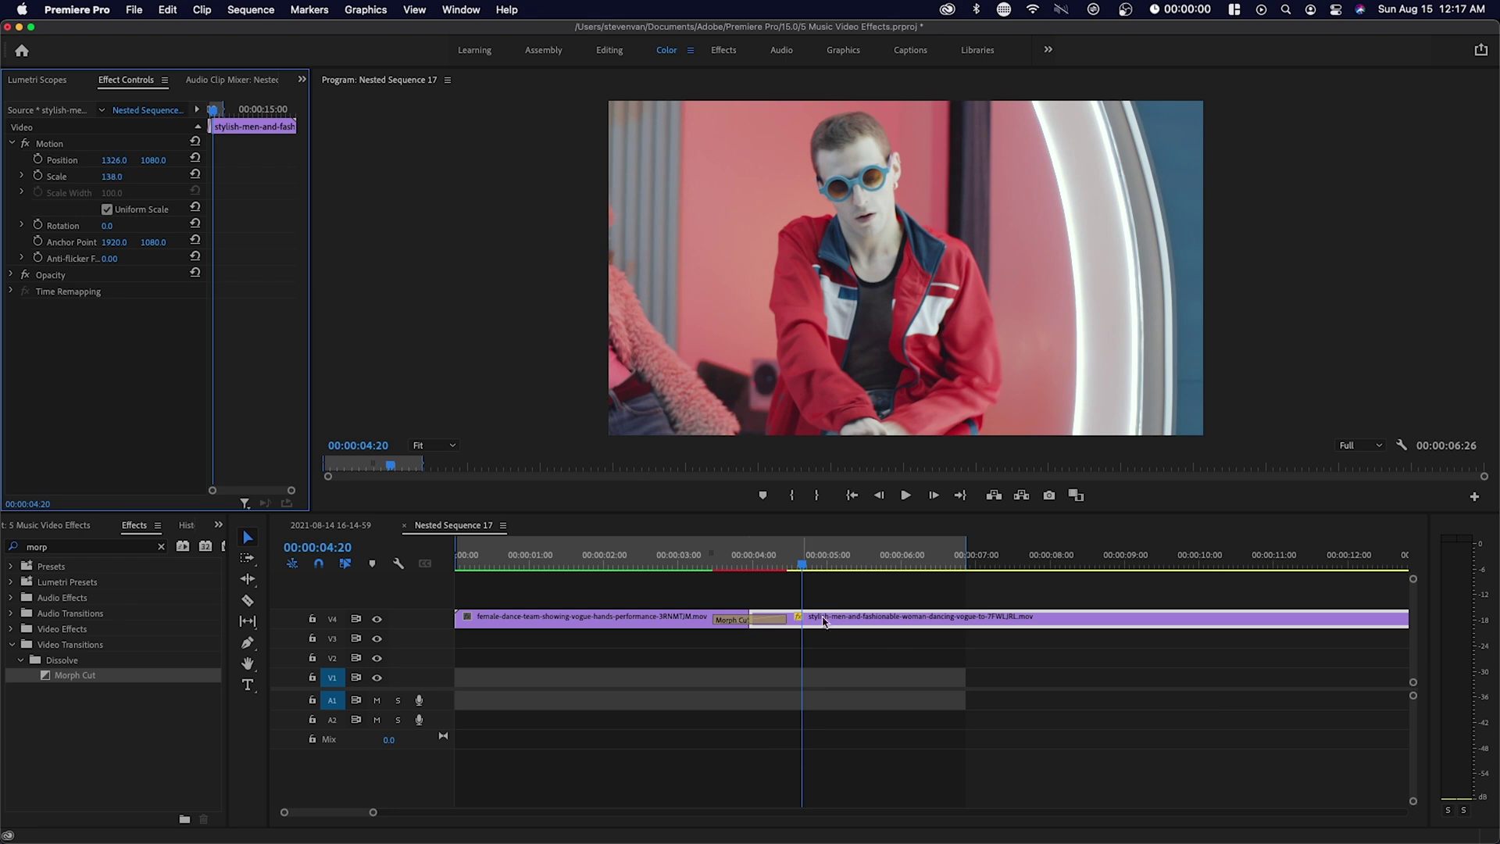
- Check the reframed Morph Cut from about 3.5 seconds and render the sequence from In to Out
left_click_drag(750, 560, 711, 561)
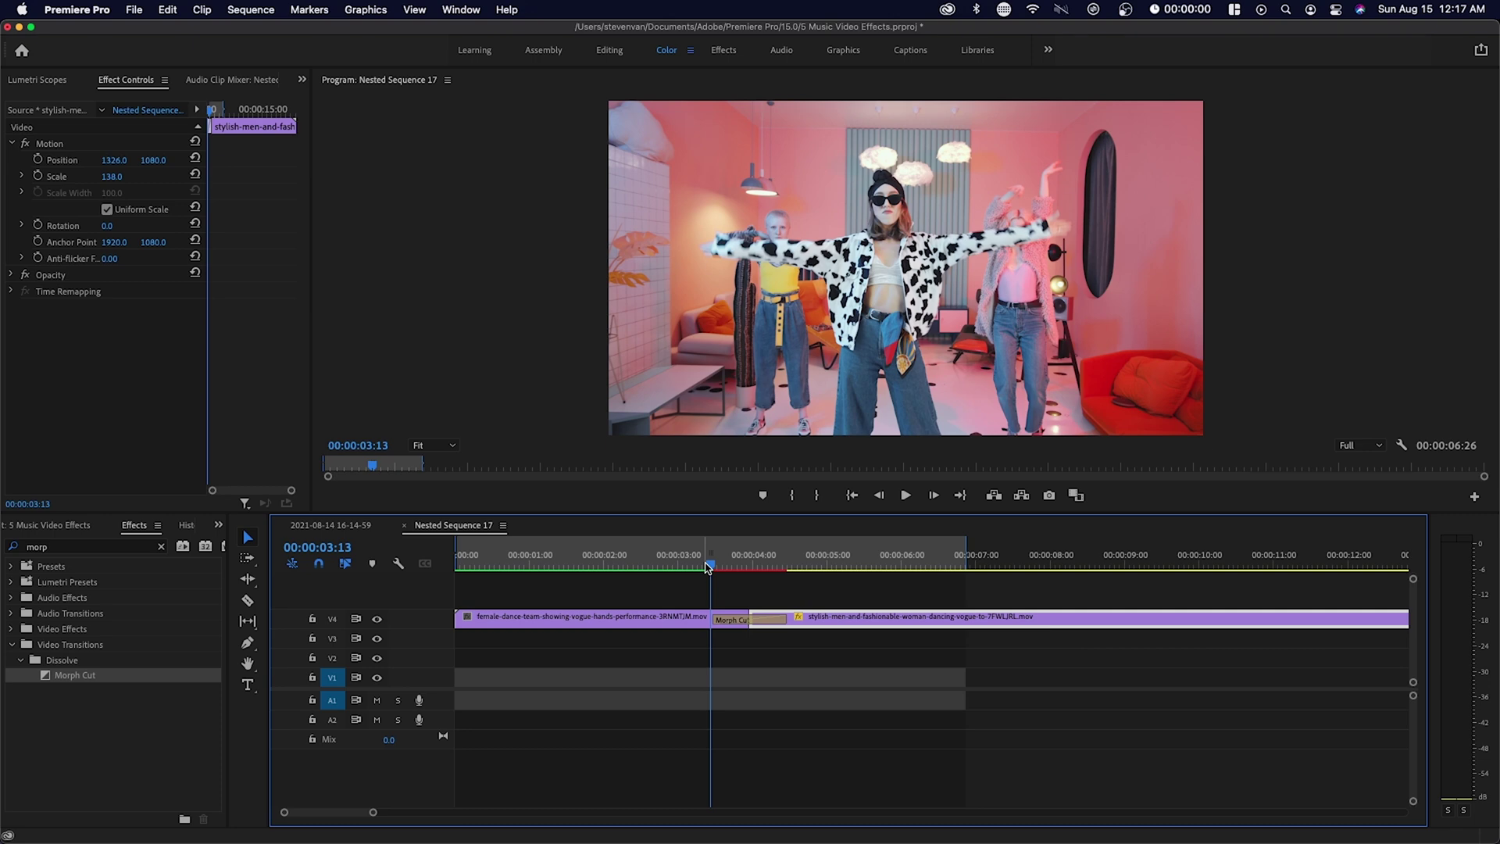
key("space")
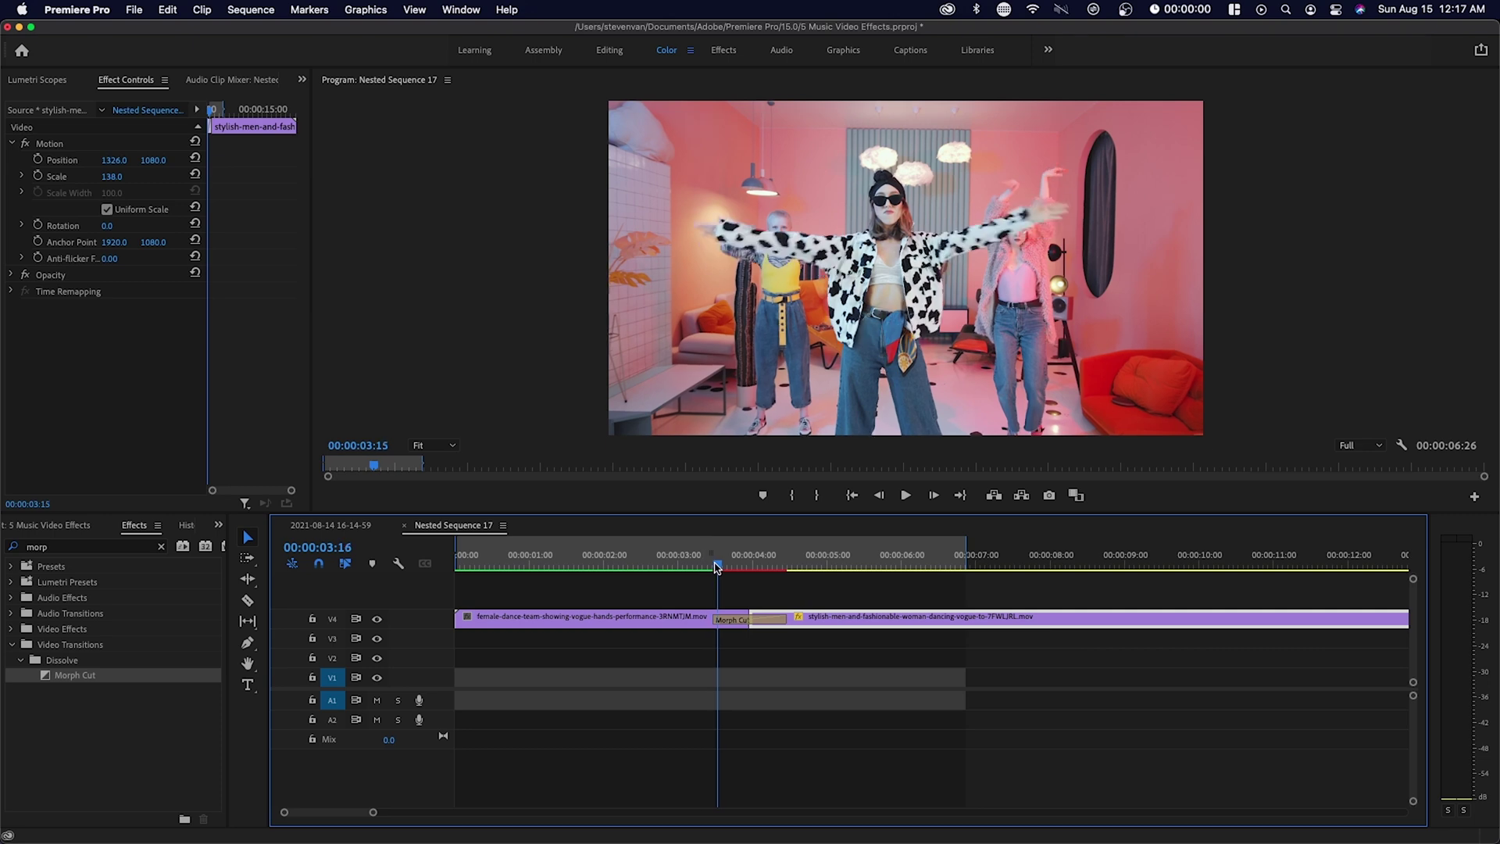
left_click(251, 10)
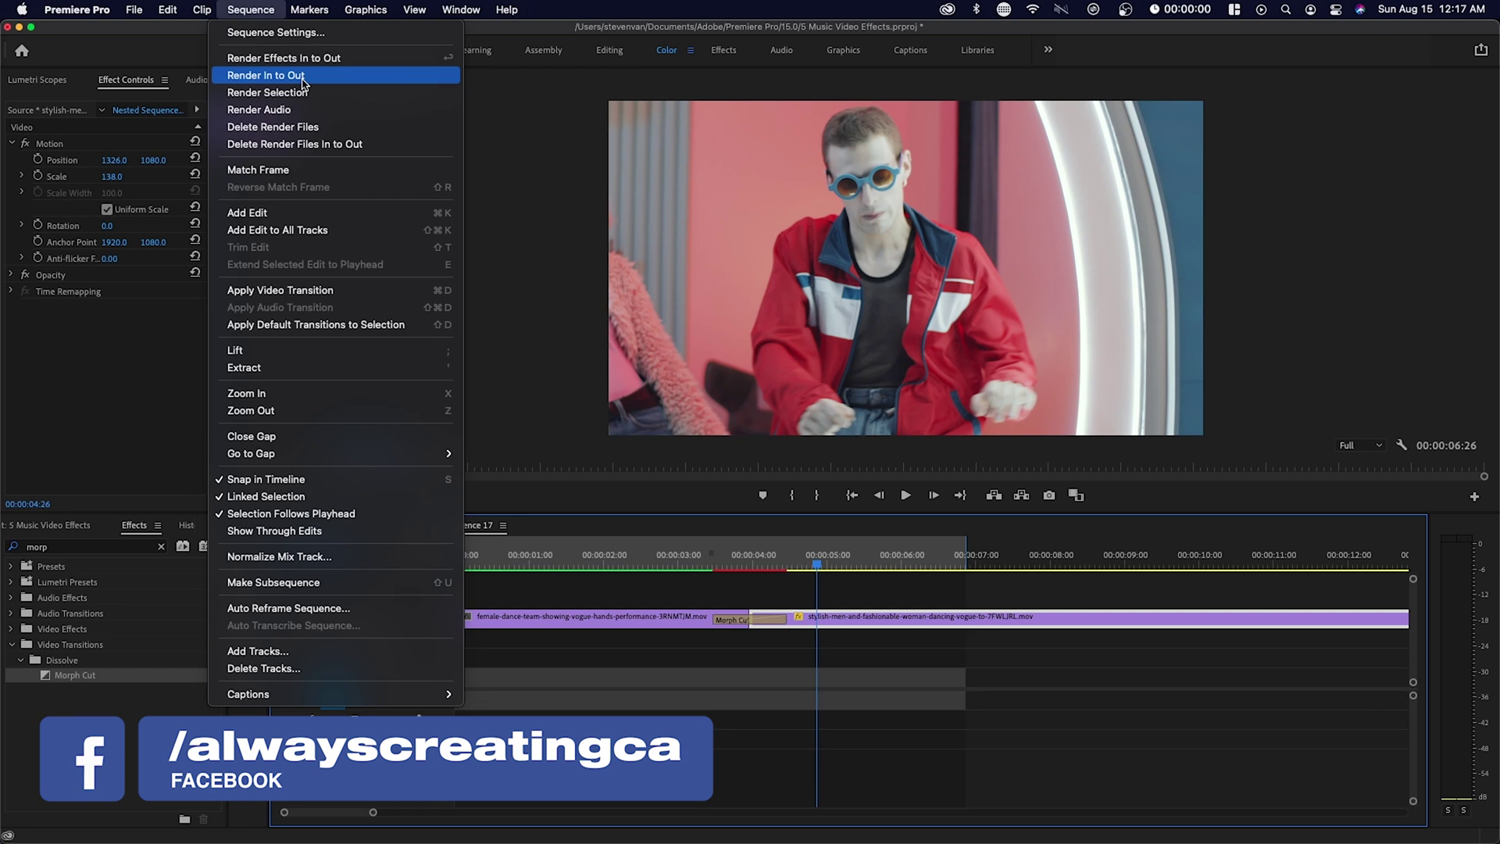
left_click(302, 78)
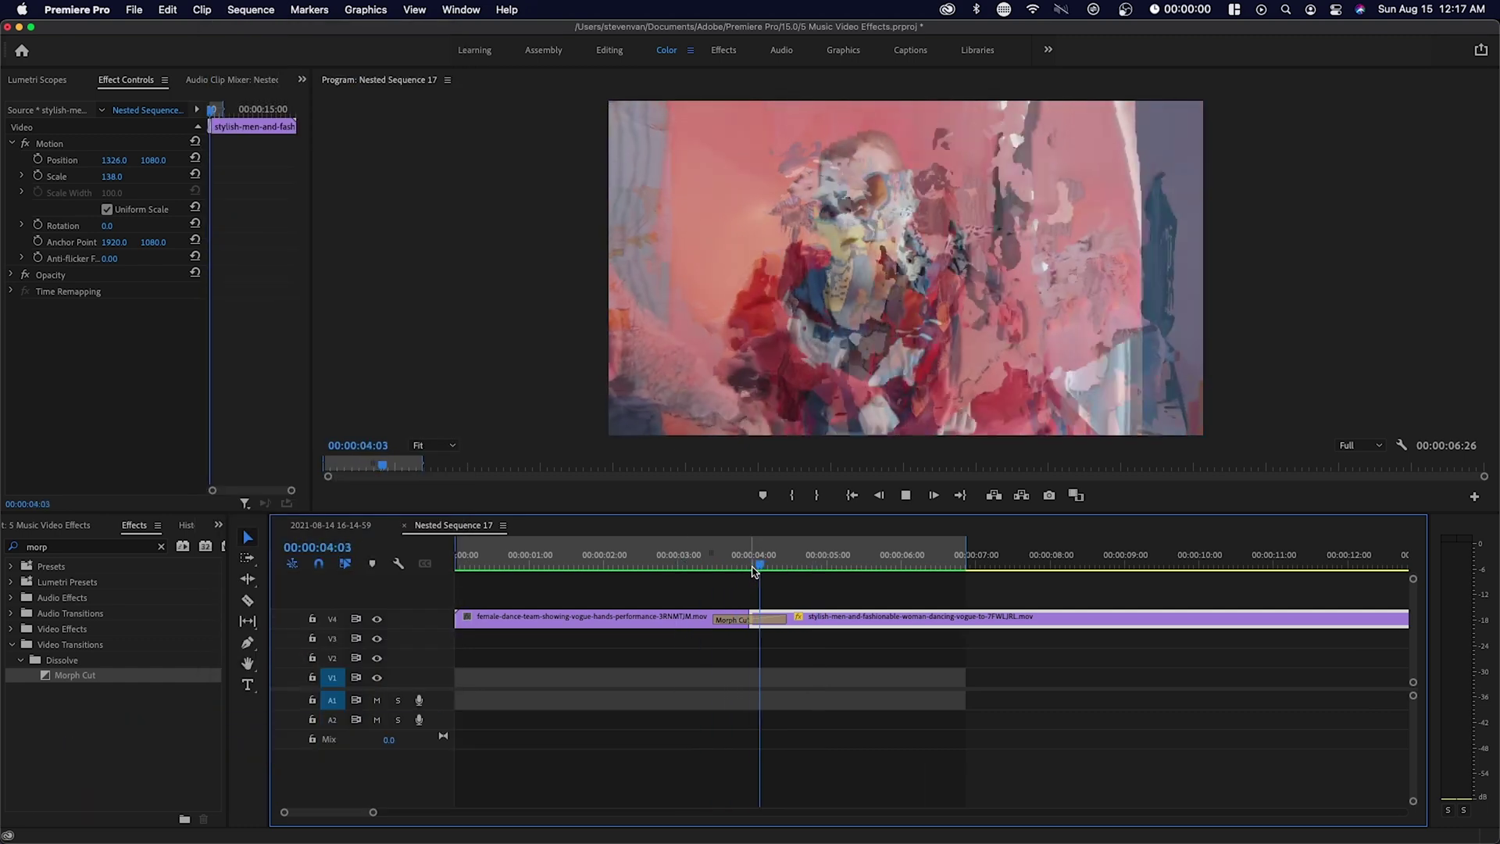
- Play back the rendered Morph Cut into the reframed stylish-men clip on V4 from just before the transition
left_click(706, 571)
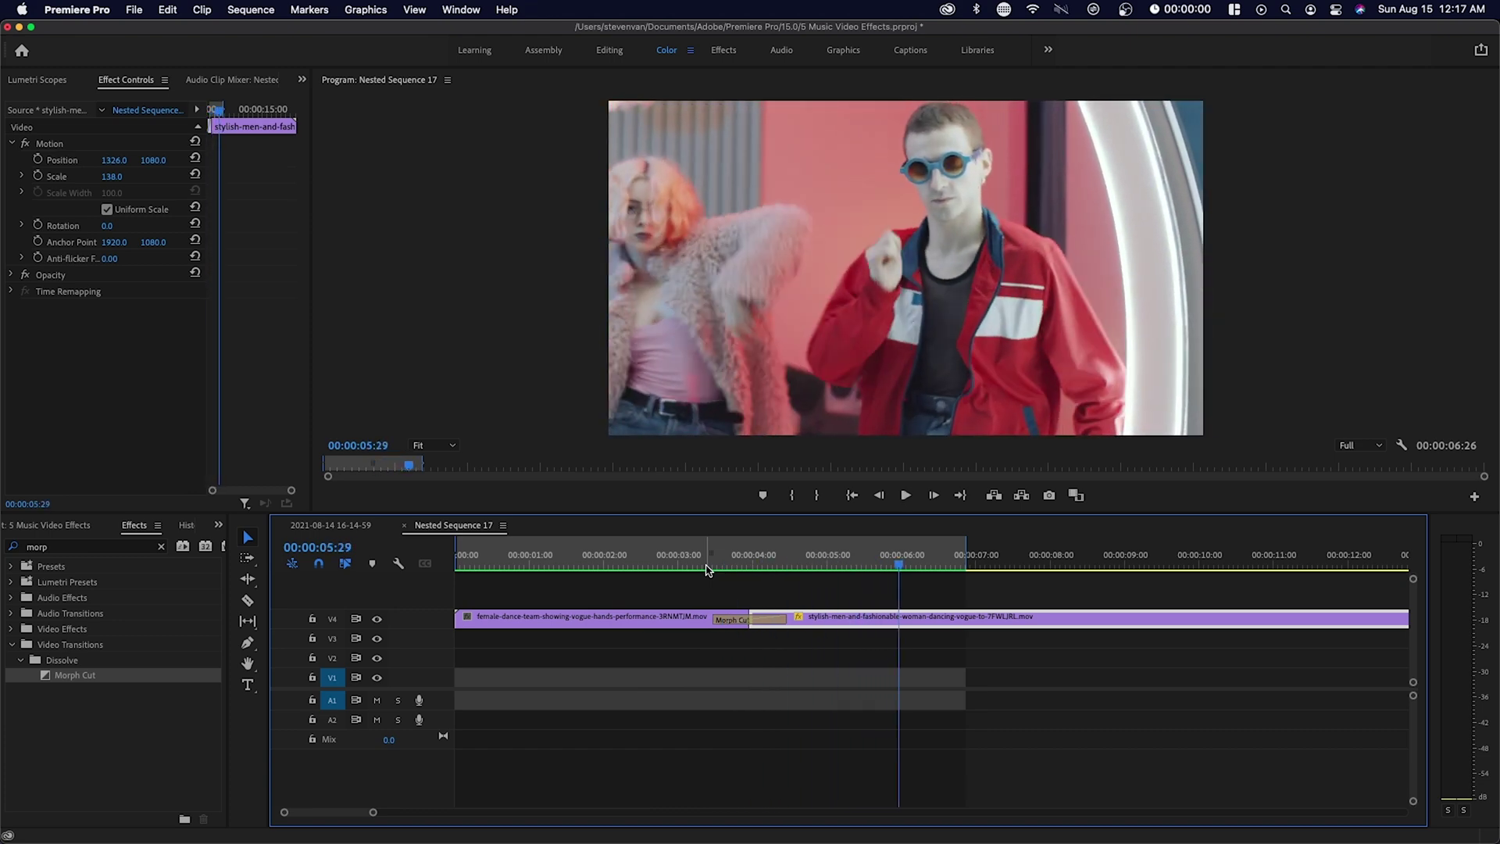
key("space")
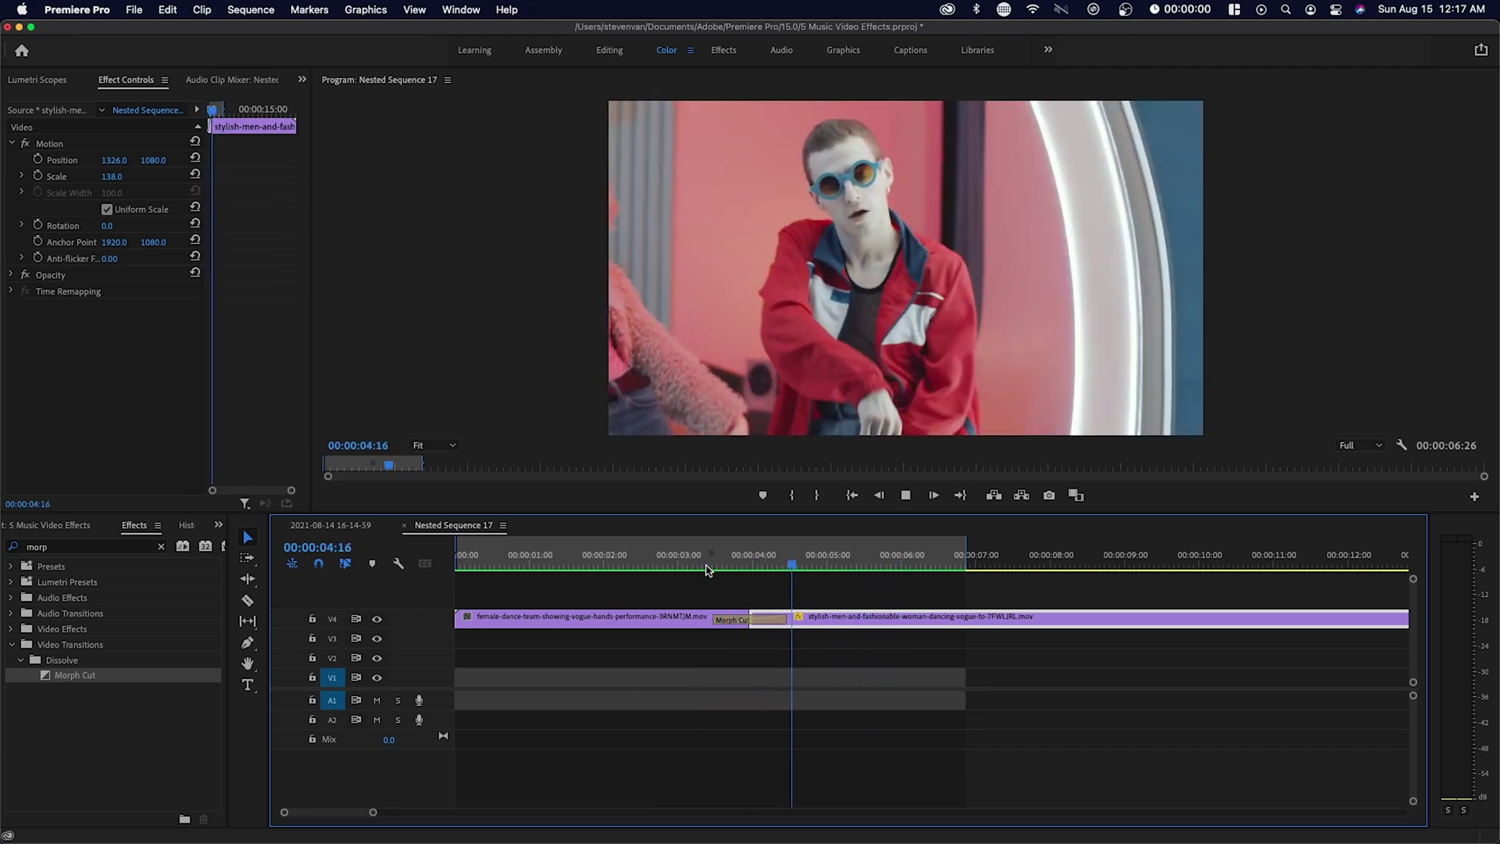
key("minus")
key("space")
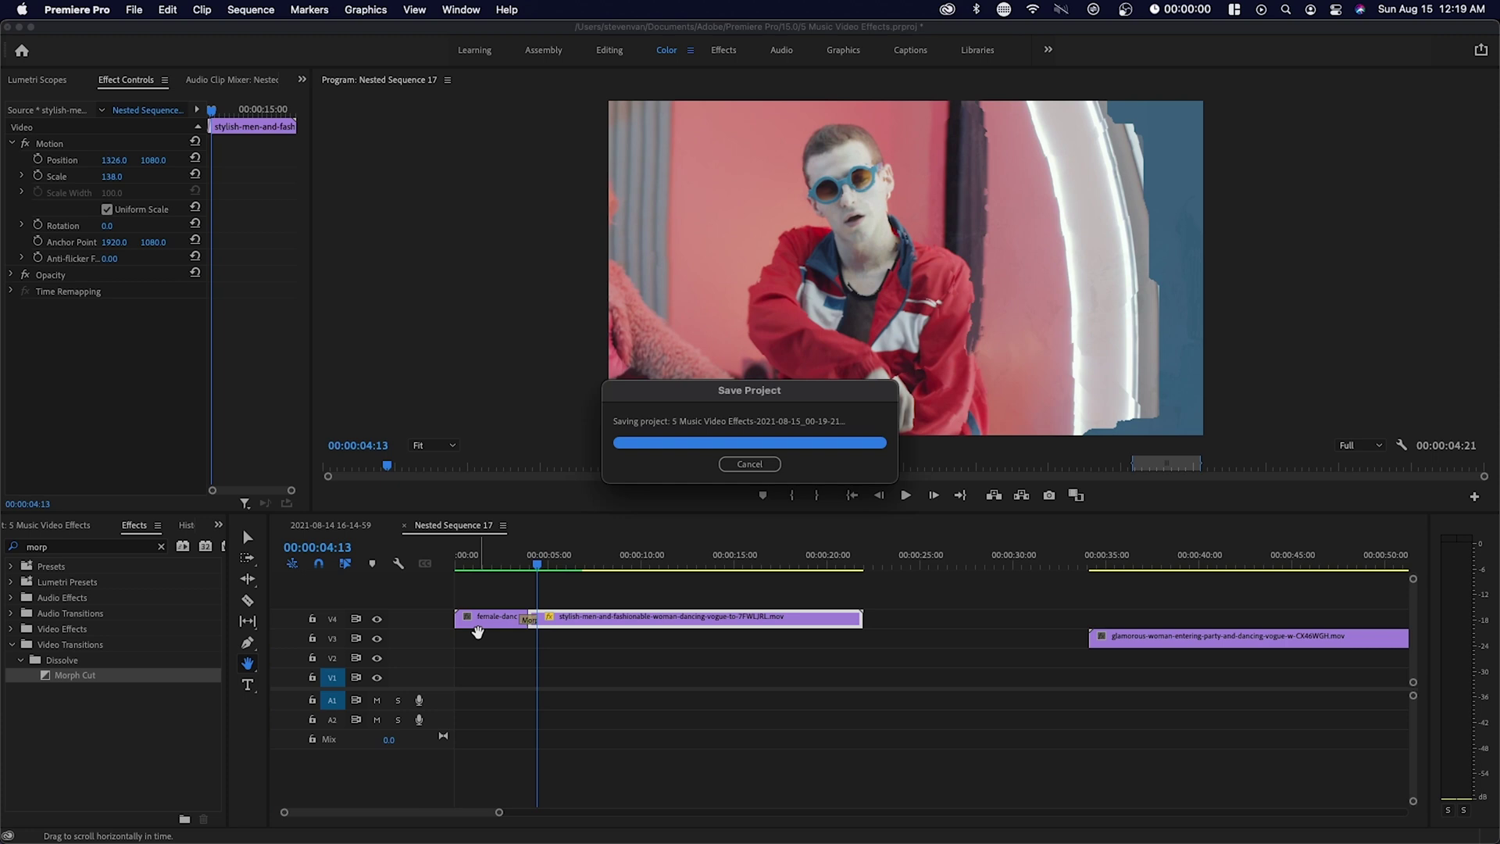
left_click(514, 564)
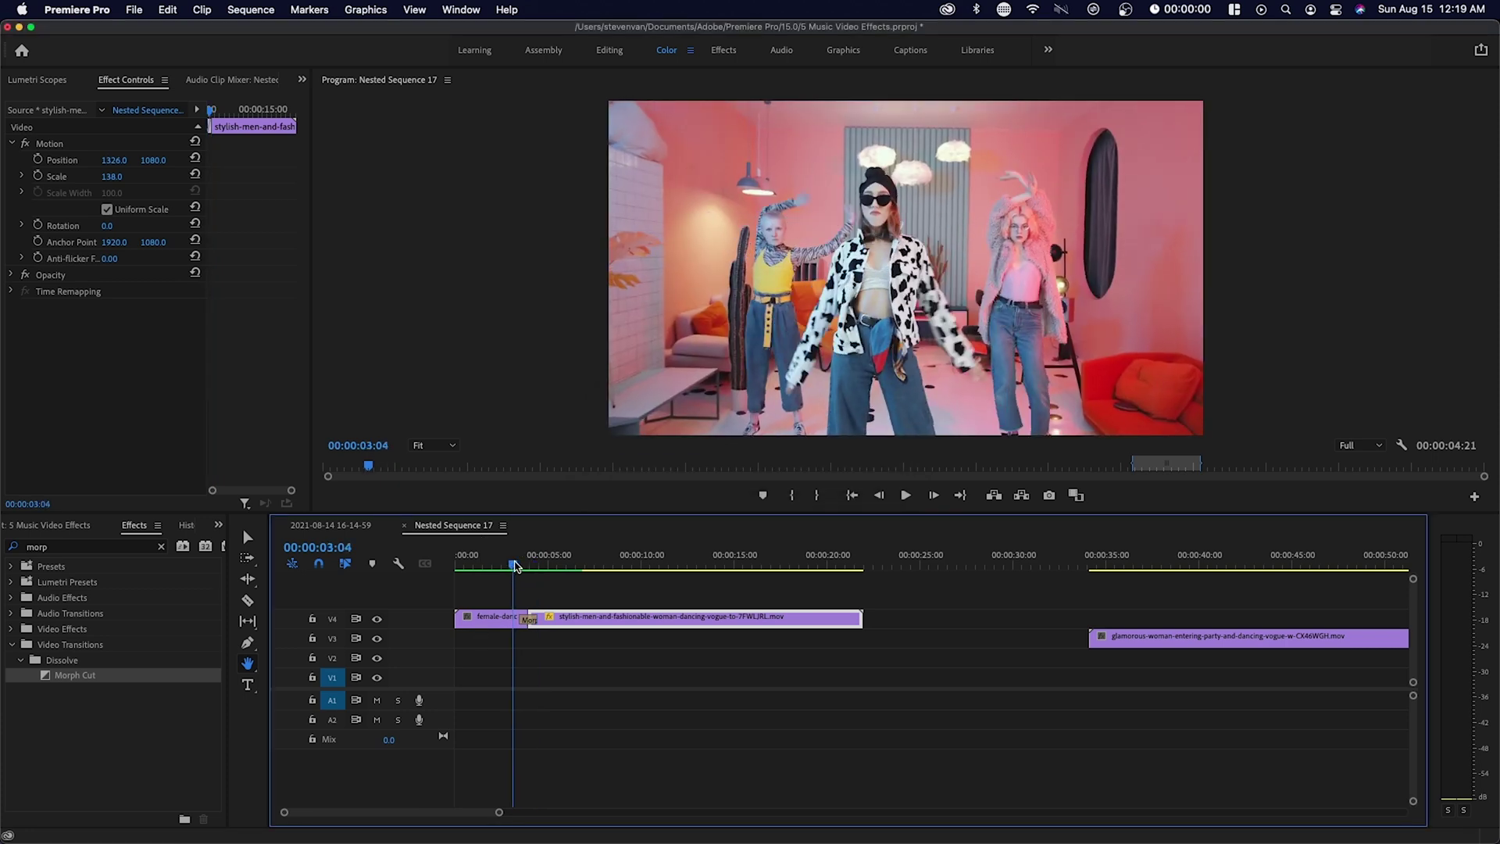
key("=")
left_click_drag(515, 566, 500, 566)
key("space")
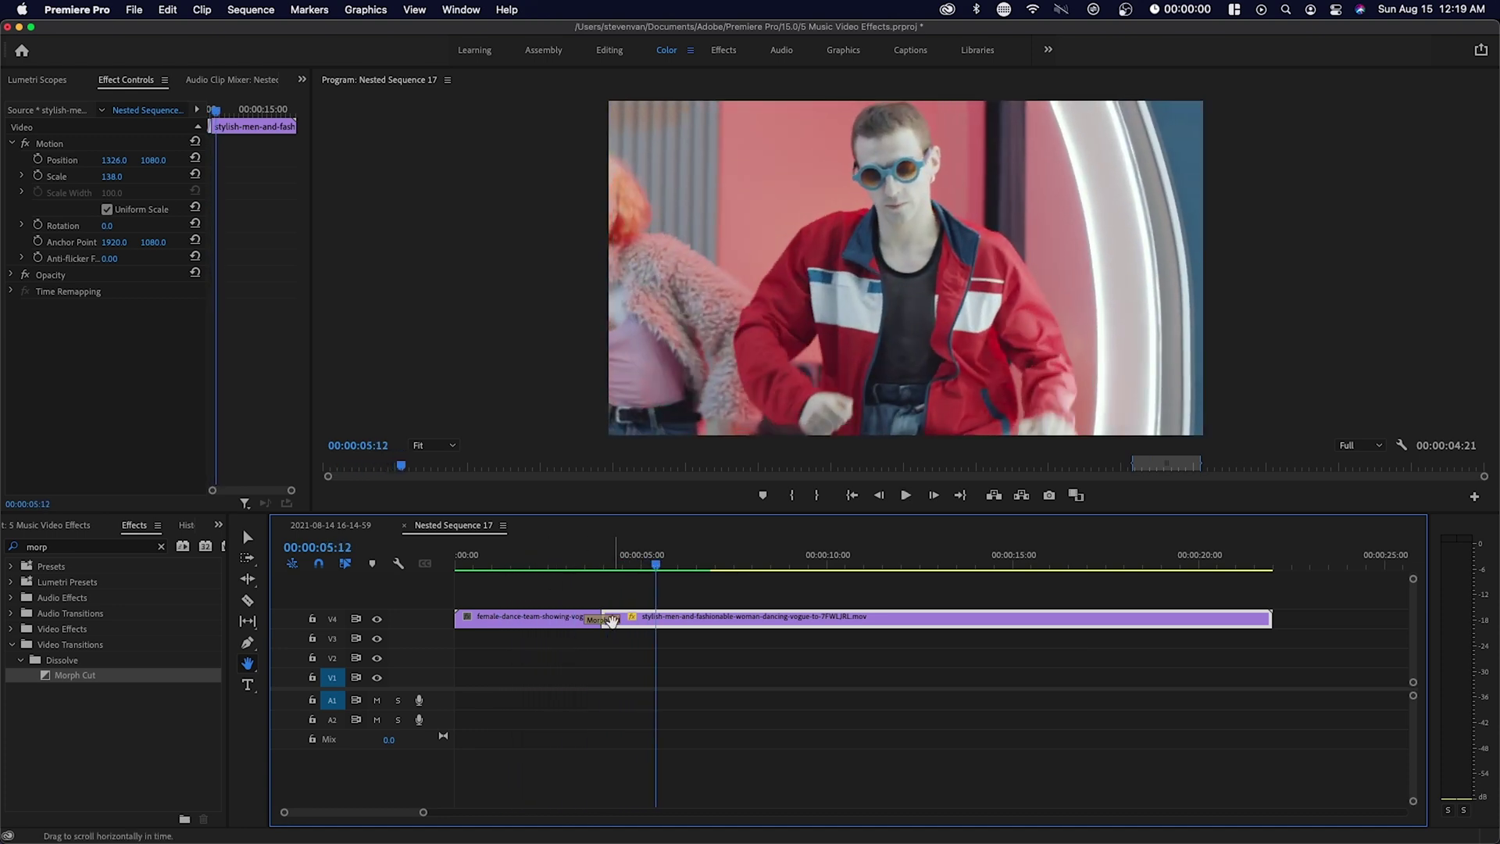
- Shorten the Morph Cut between the female-dance-team and stylish-men clips on V4 to 16 frames, and preview it from just before the transition
key("=")
key("v")
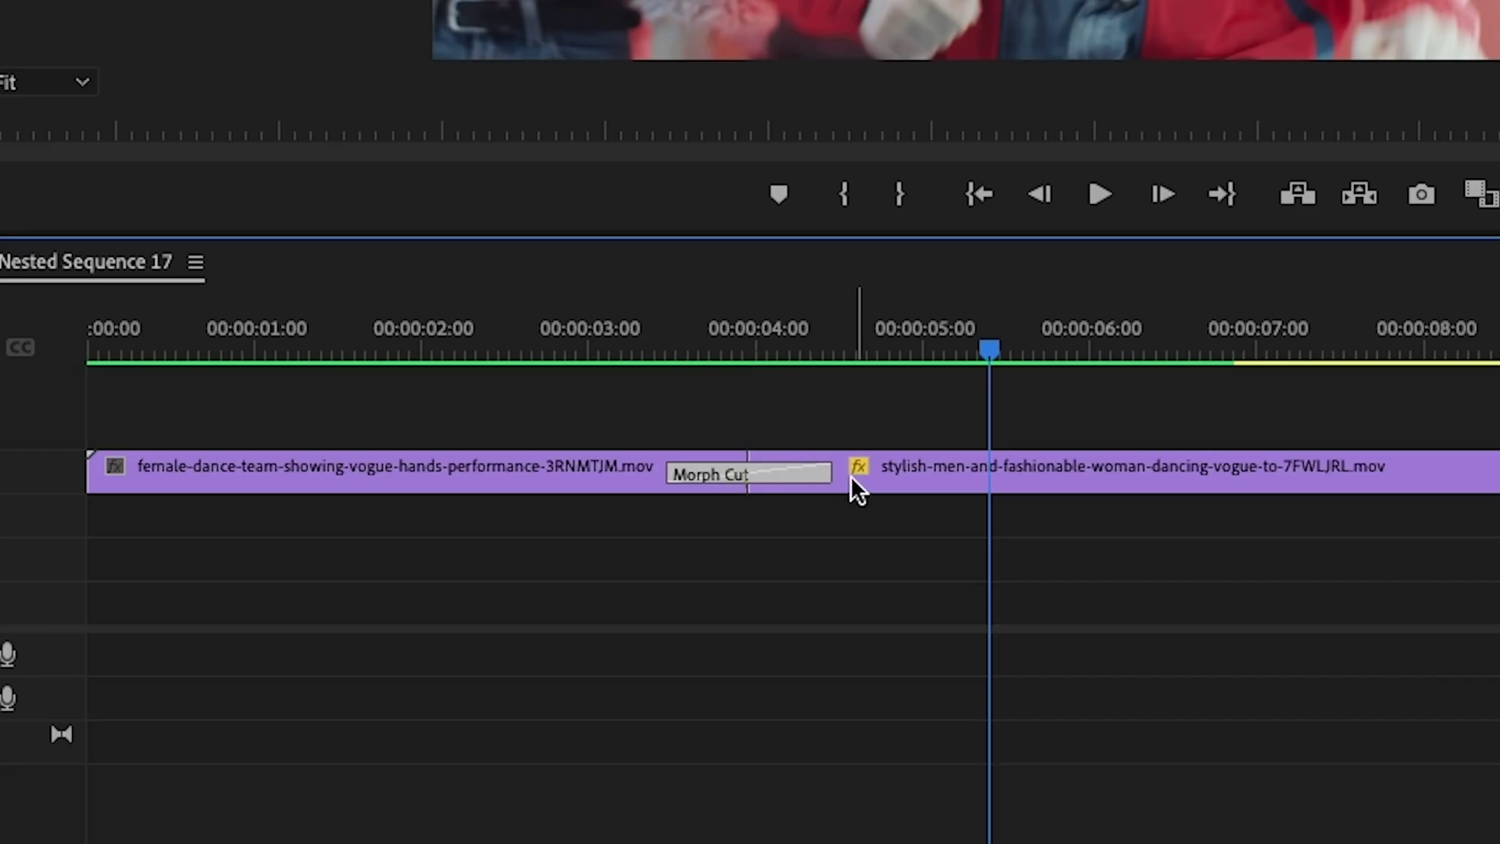
left_click_drag(833, 475, 793, 479)
left_click(535, 345)
key("space")
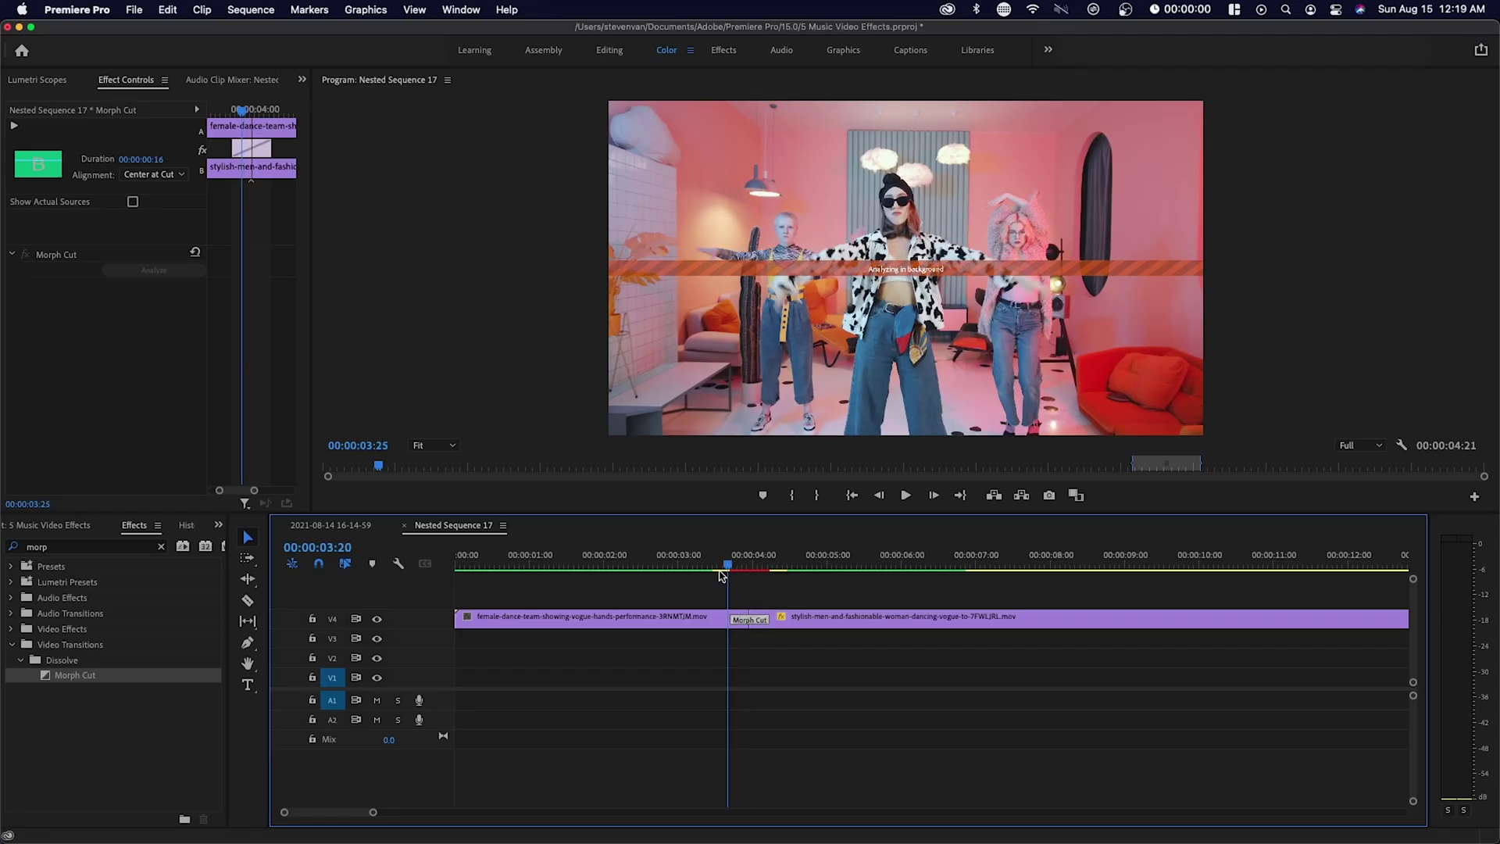
left_click_drag(726, 572, 706, 575)
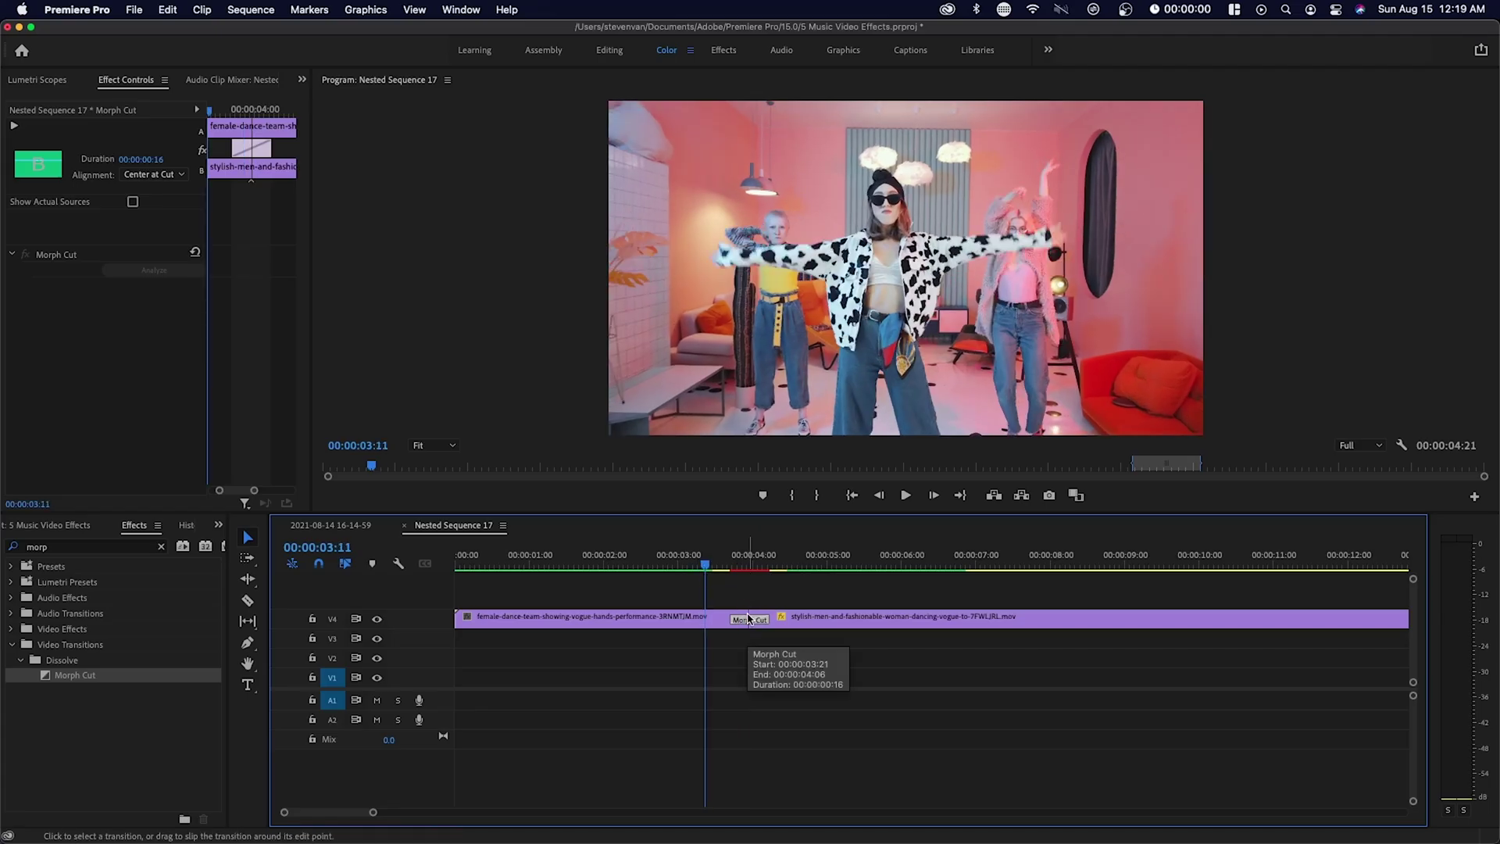
- Play back the 4-frame Morph Cut on V4 twice, starting each time from just before the transition into the stylish-men clip
key("minus")
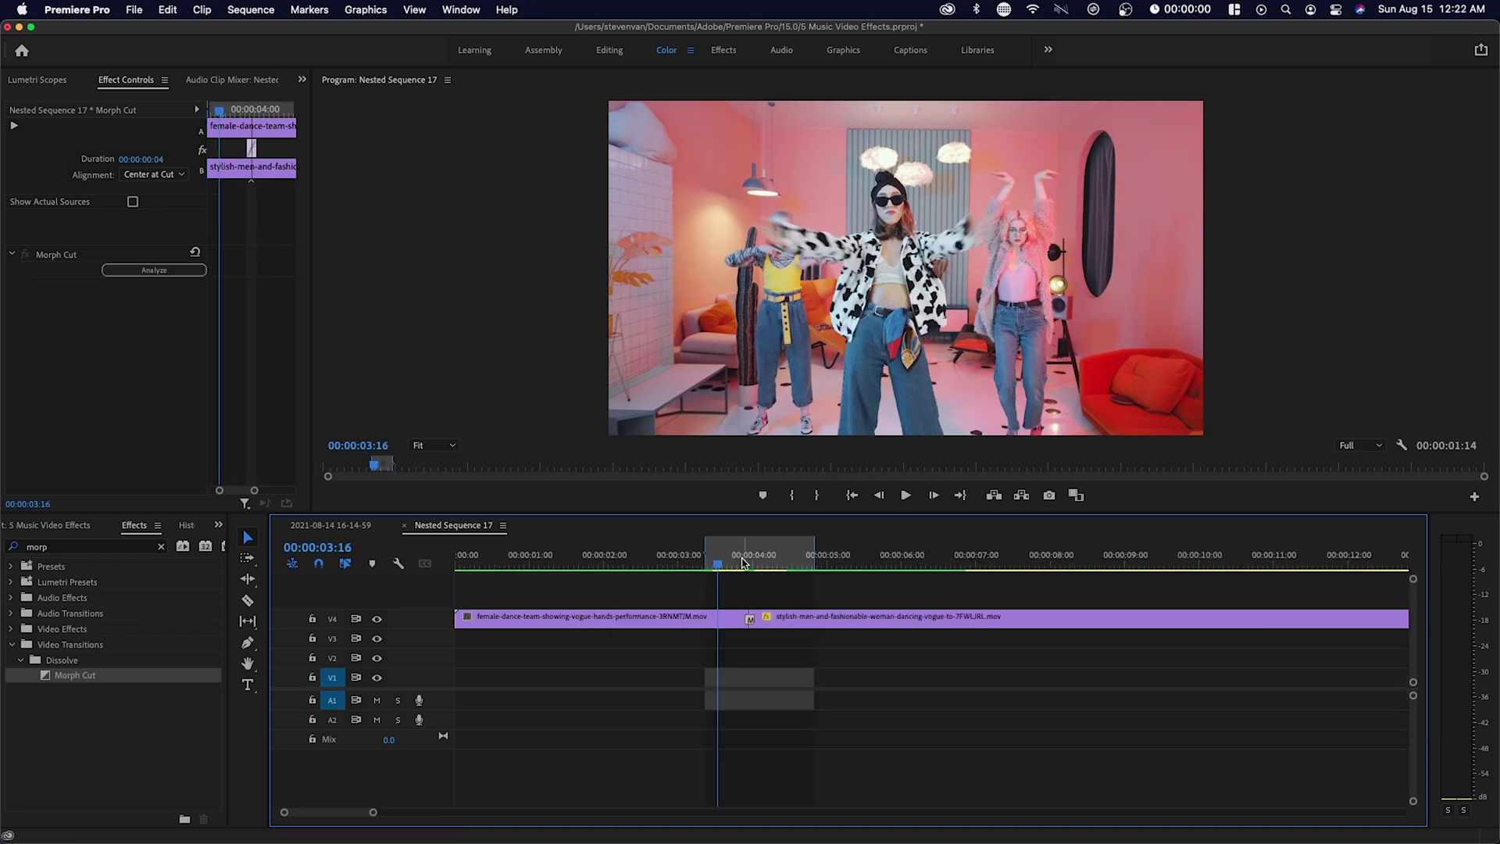
key("equal")
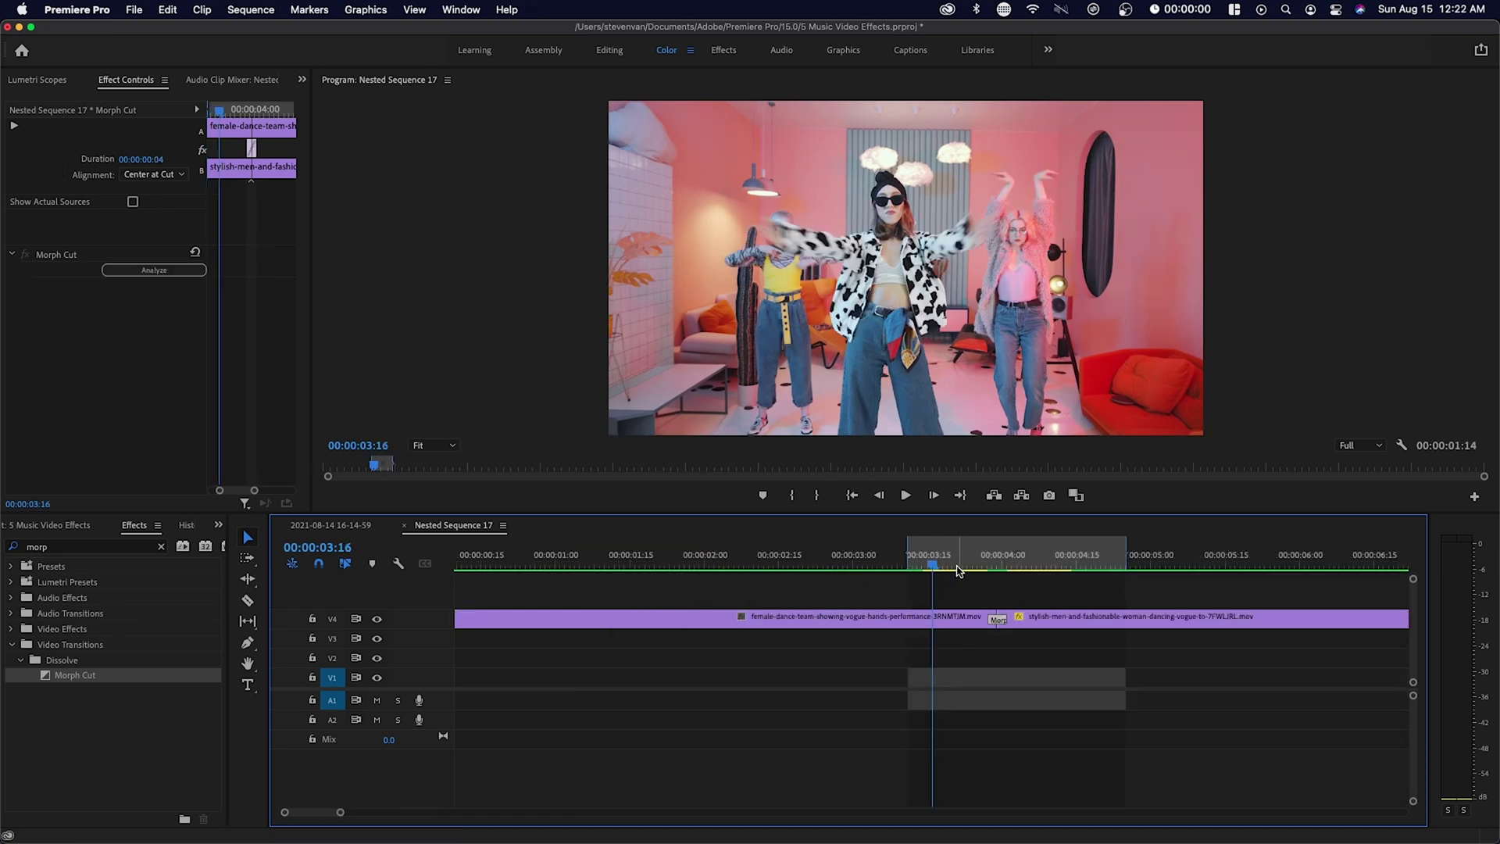
left_click_drag(932, 551, 877, 576)
key("space")
key("space")
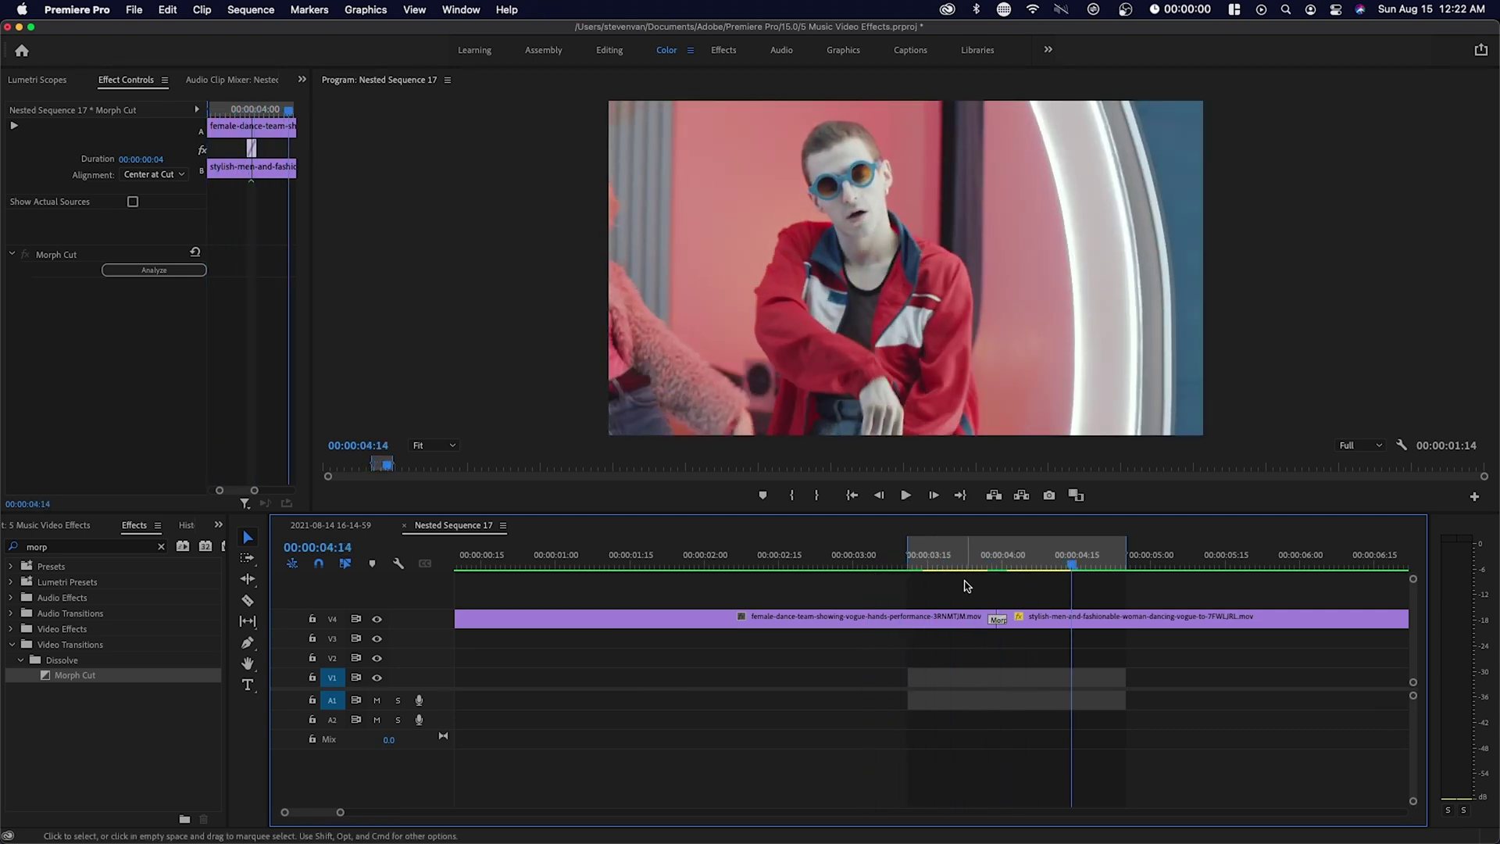
left_click(941, 556)
key("space")
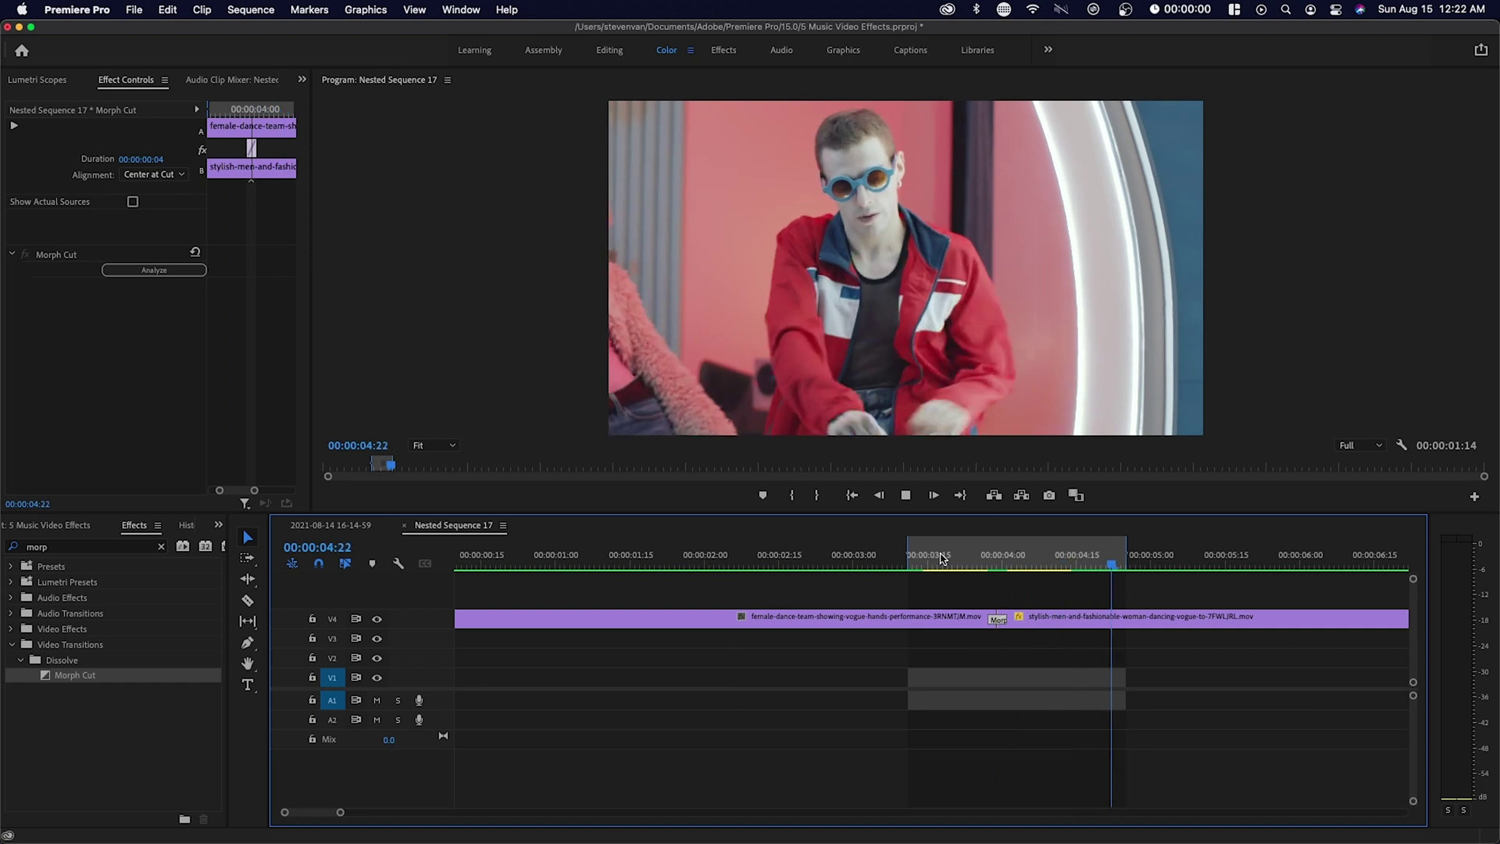
key("minus")
key("minus")
key("minus")
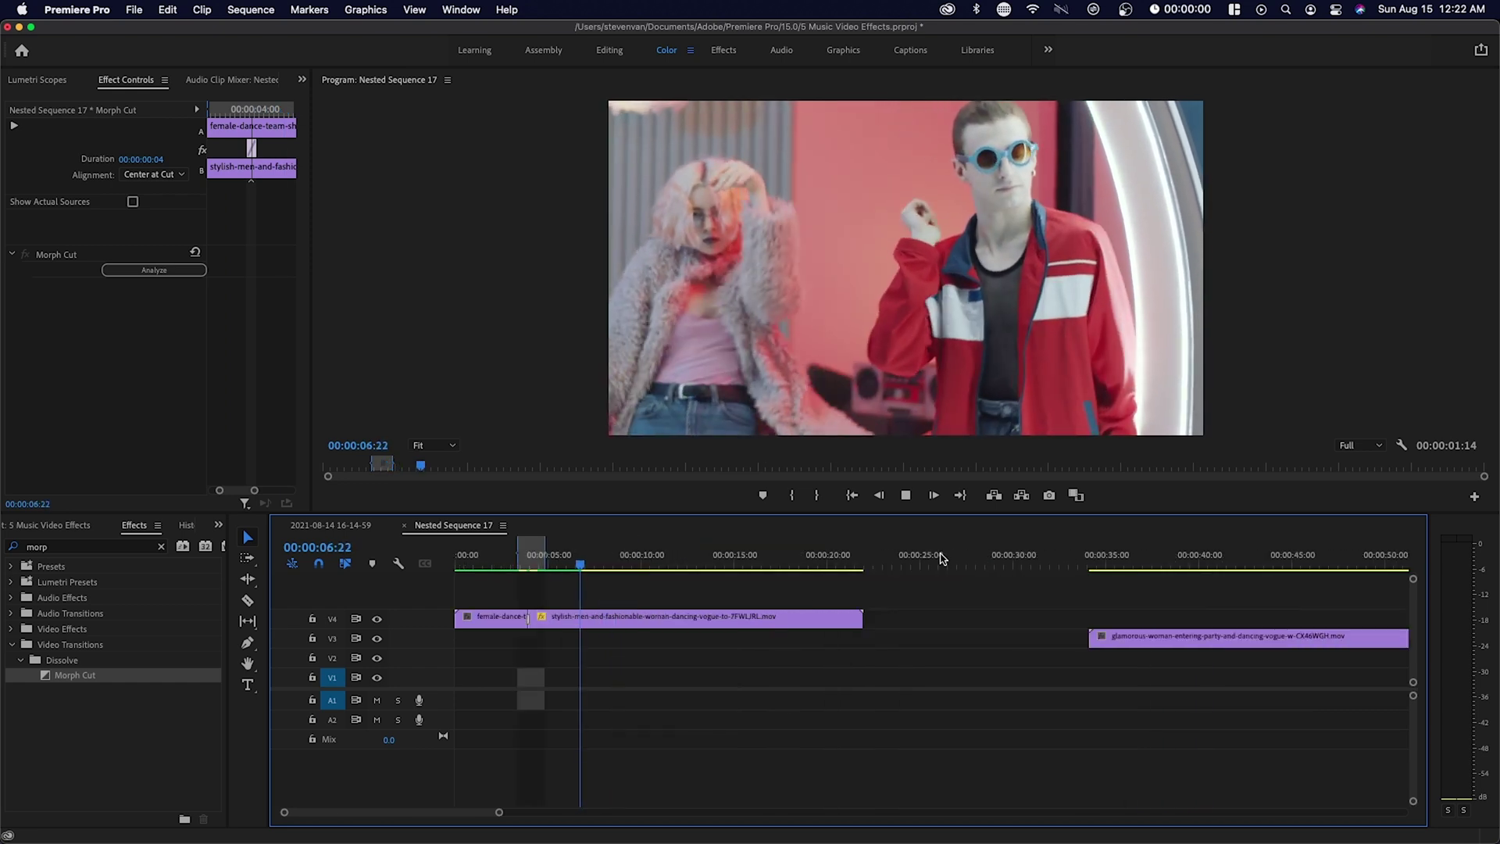